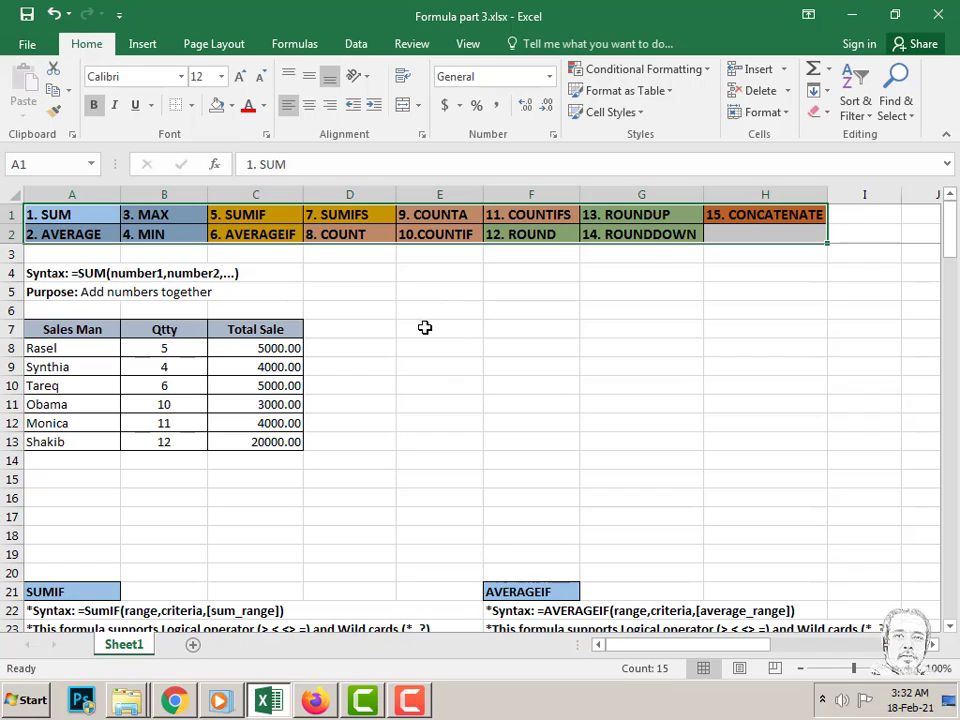
left_click(349, 308)
left_click(72, 214)
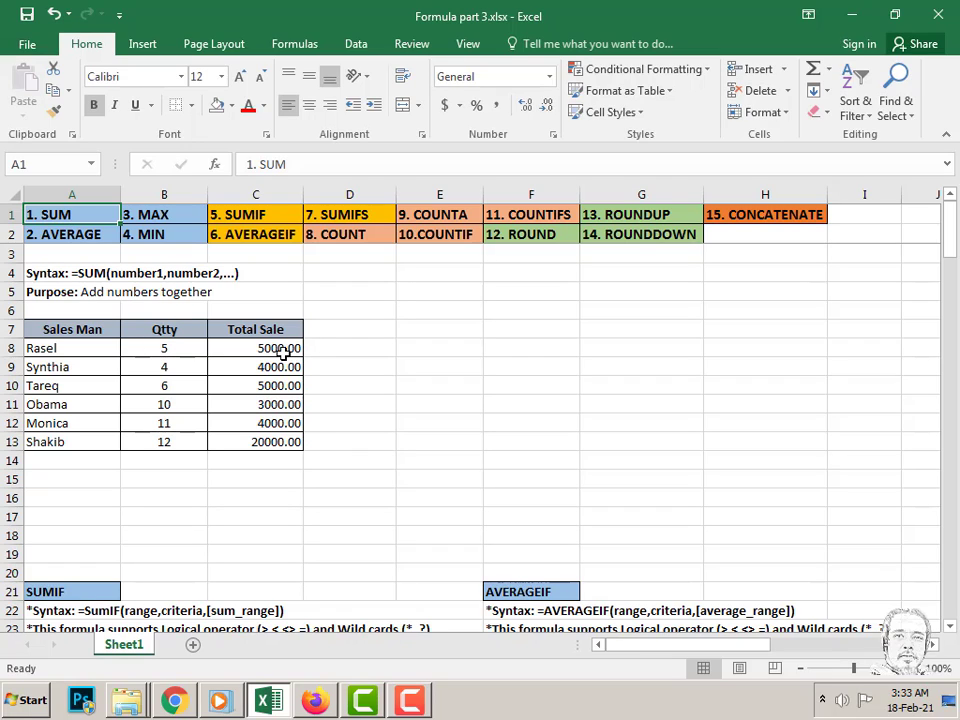
left_click_drag(286, 348, 280, 440)
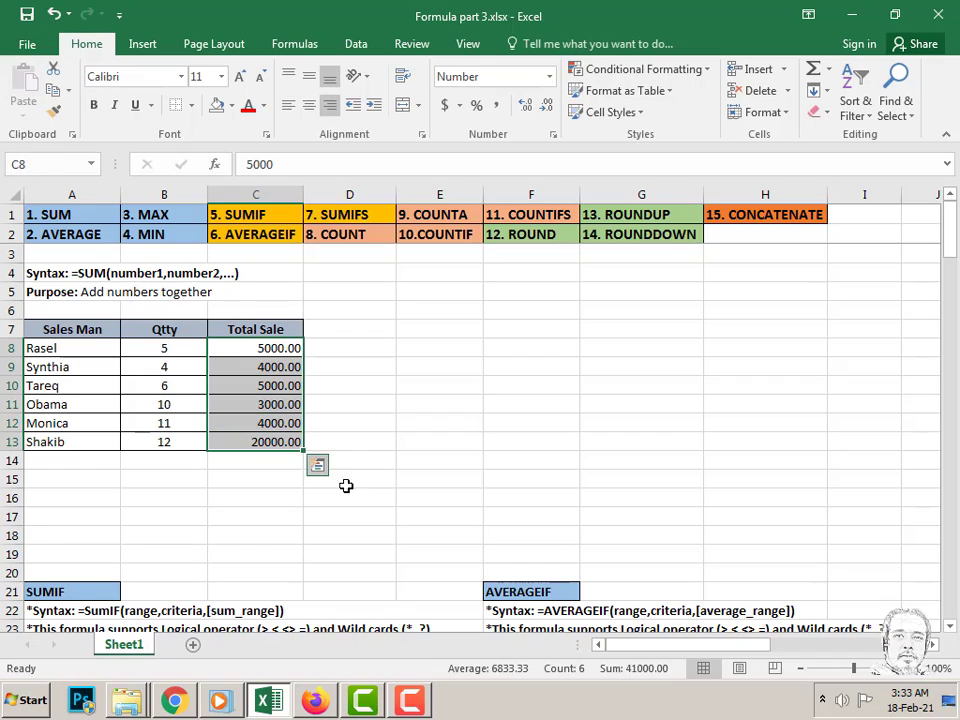
left_click(266, 468)
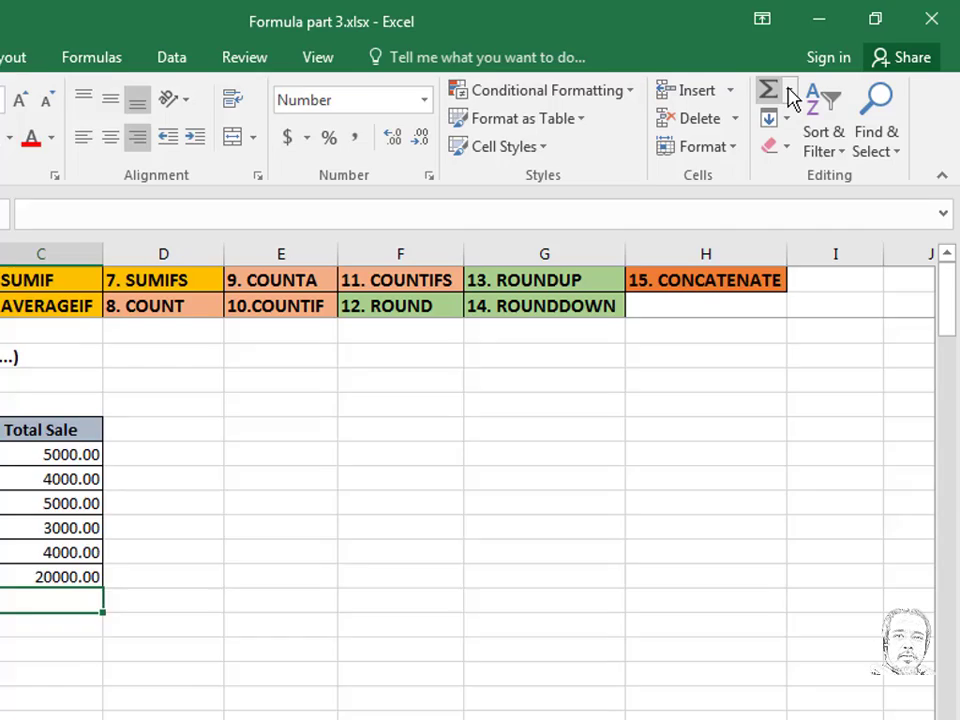
left_click(827, 69)
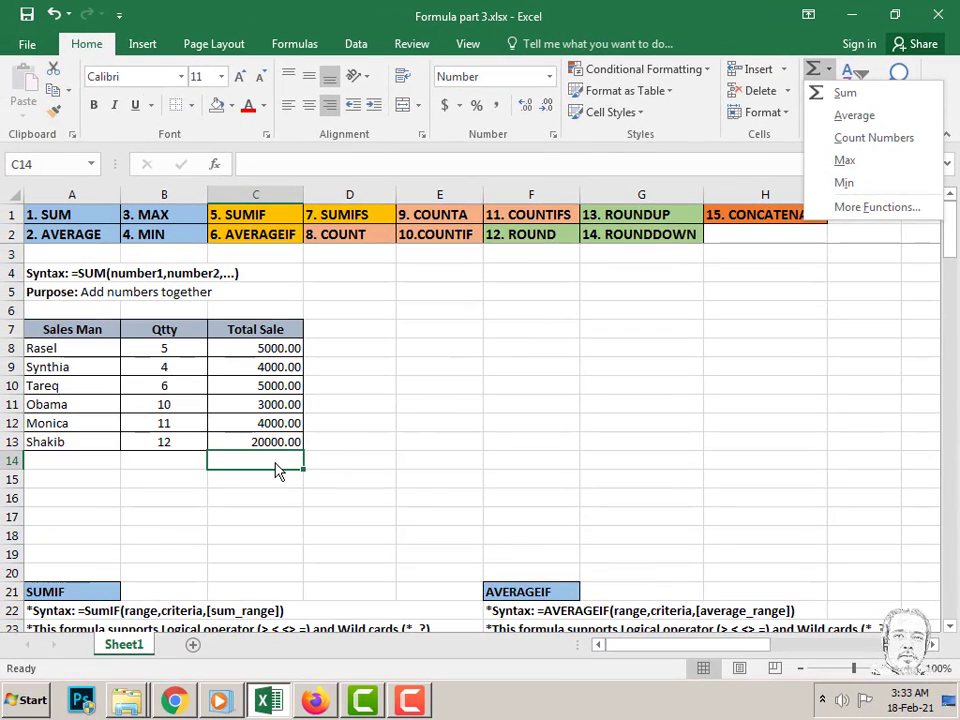
Total the Total Sale column in cell C14 with the formula =SUM(C8:C13)
left_click(277, 470)
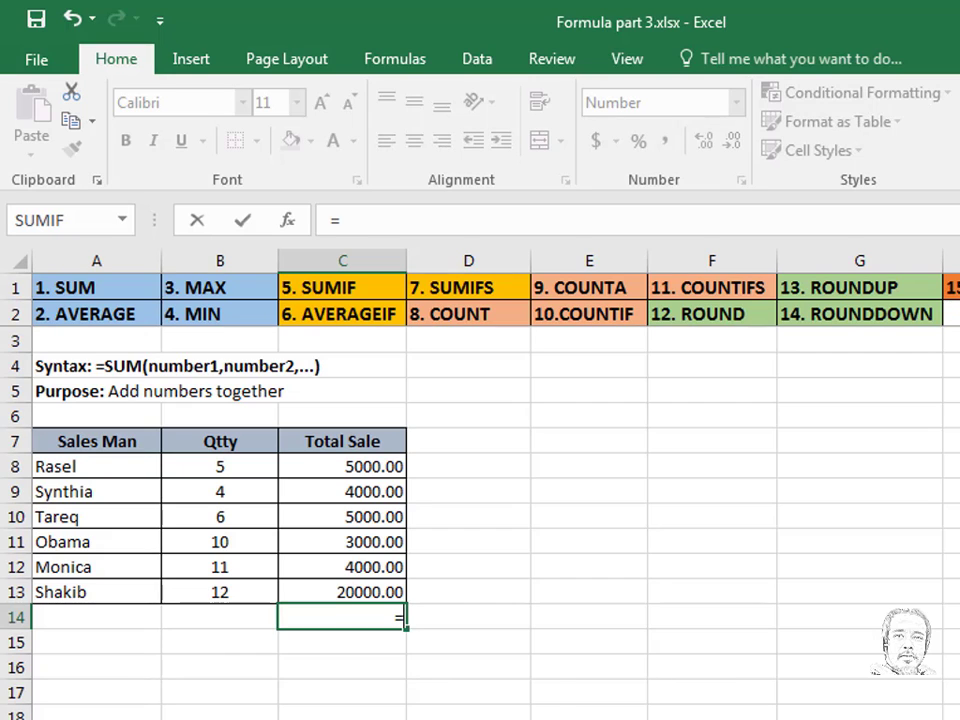
type("sum")
key("Escape")
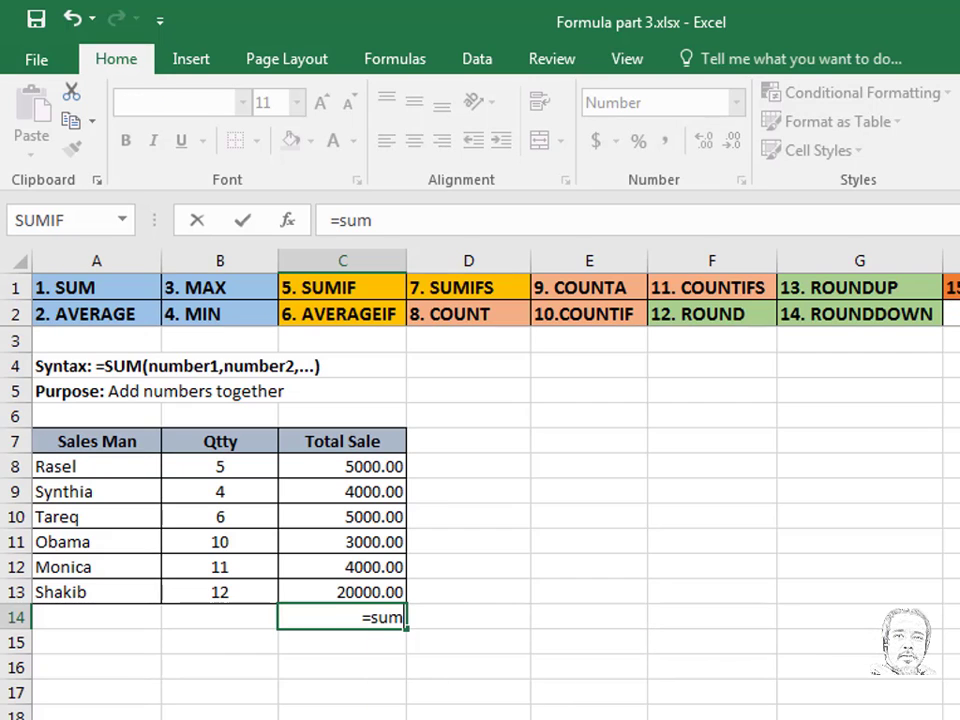
type("(")
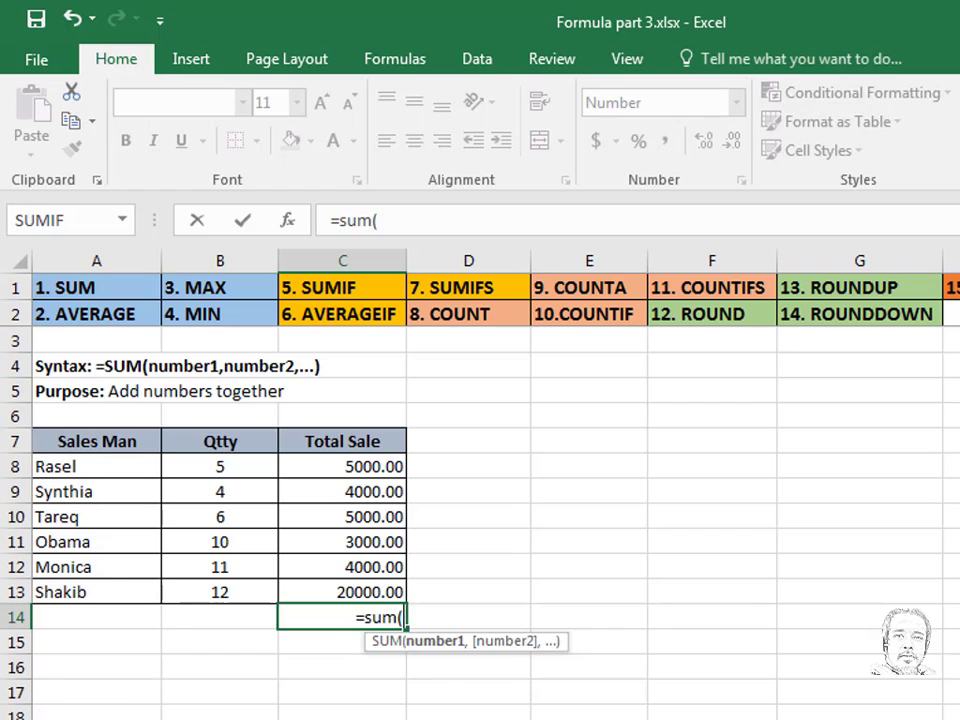
left_click_drag(379, 462, 375, 586)
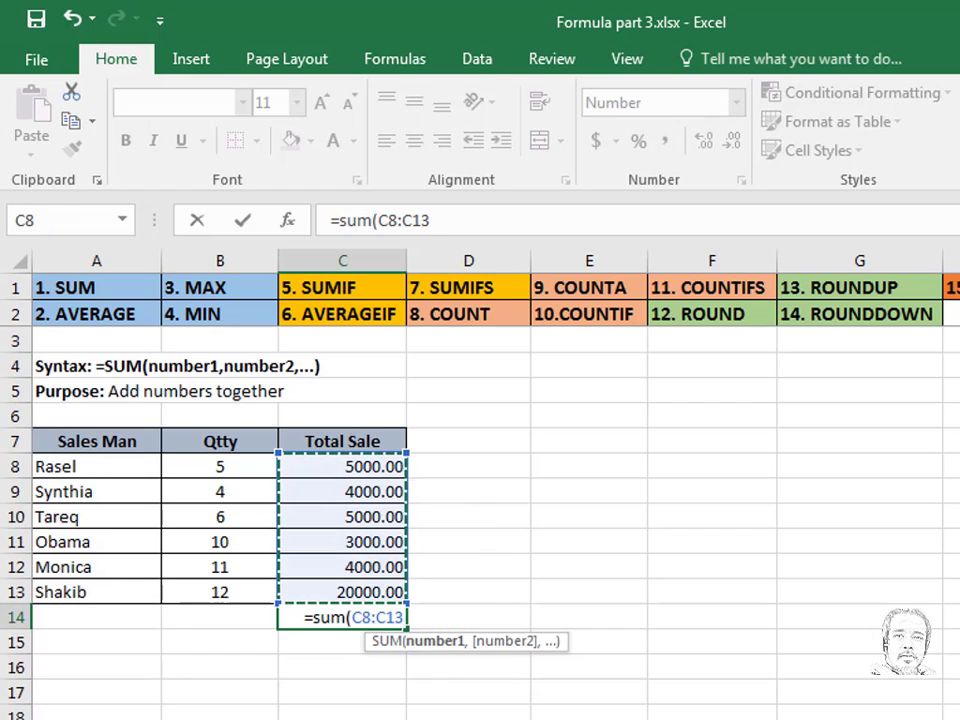
key("Return")
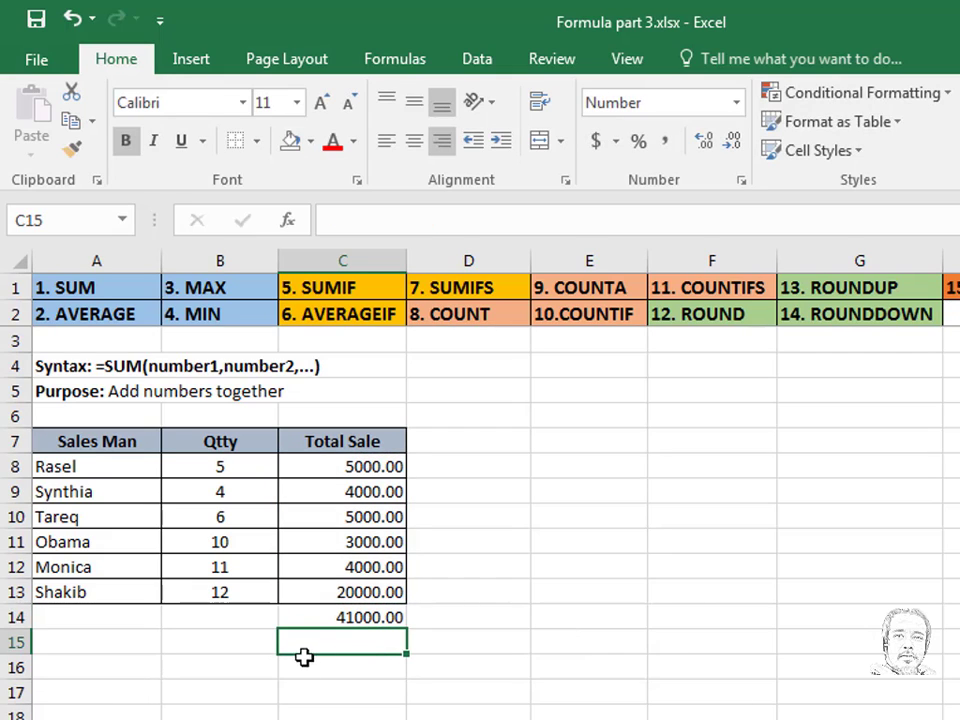
left_click(364, 621)
key("Return")
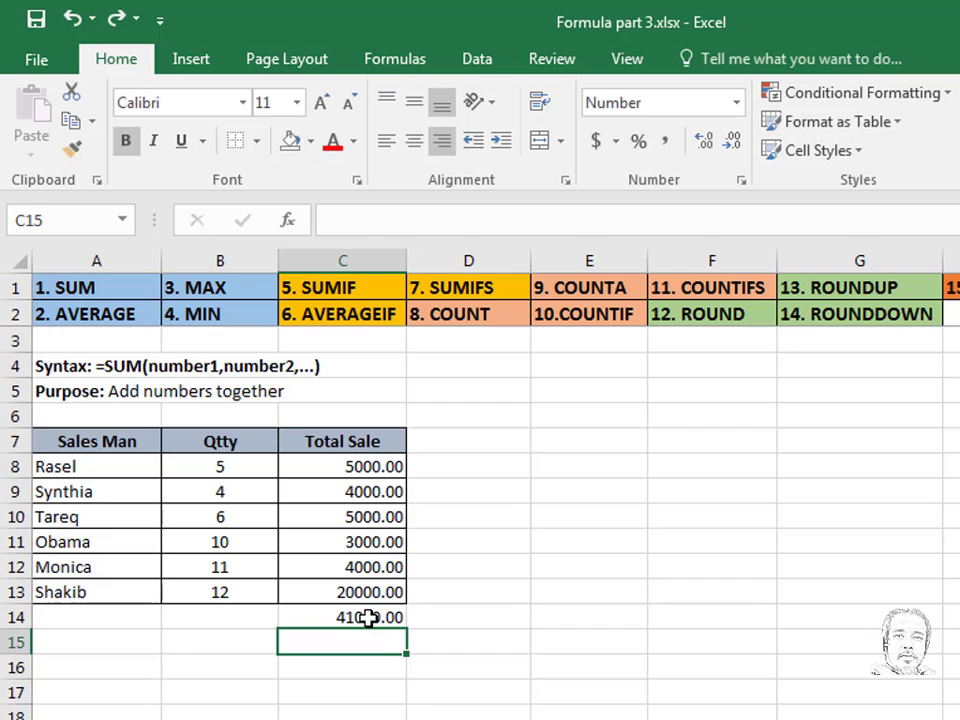
Change the range of the SUM formula in C14 to A8:C13, covering the names, quantities and sales
left_click(369, 619)
double_click(392, 617)
key("F2")
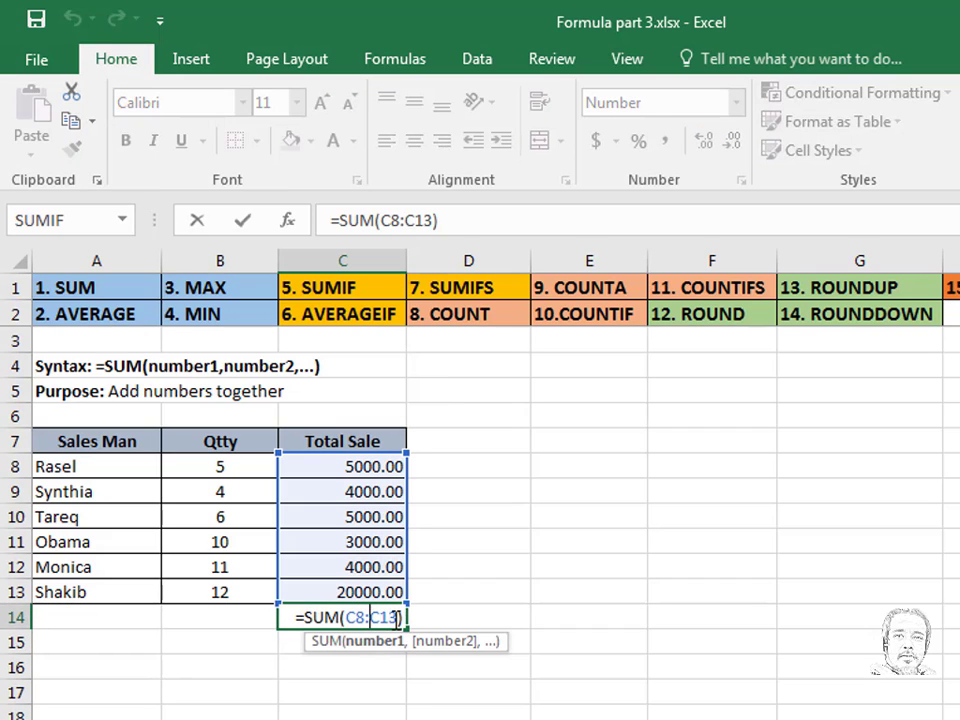
left_click_drag(397, 619, 357, 618)
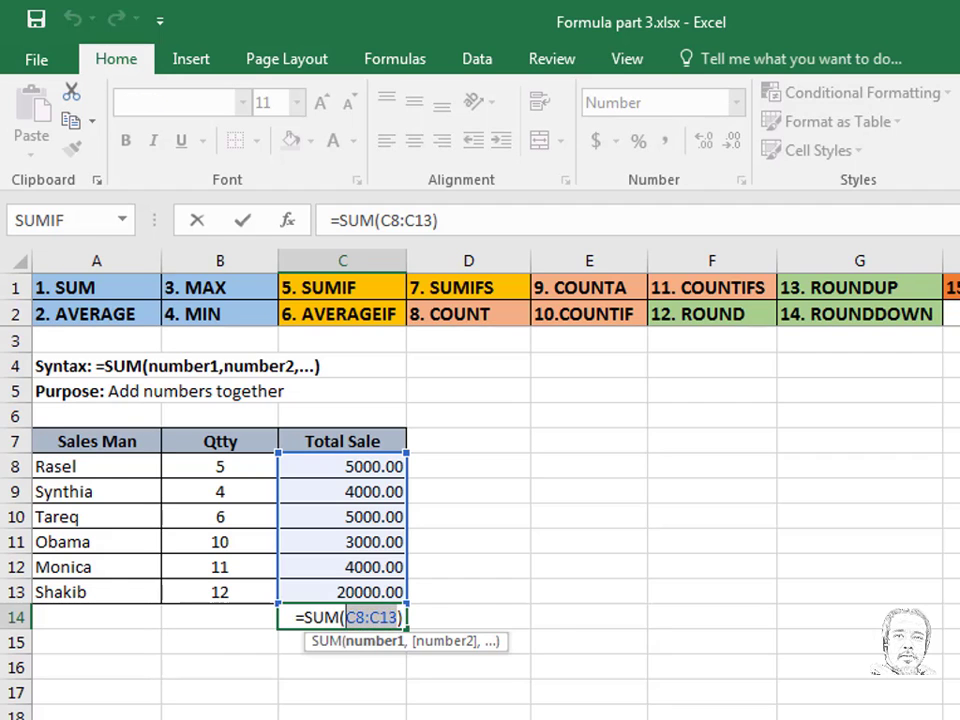
key("BackSpace")
left_click_drag(73, 469, 347, 592)
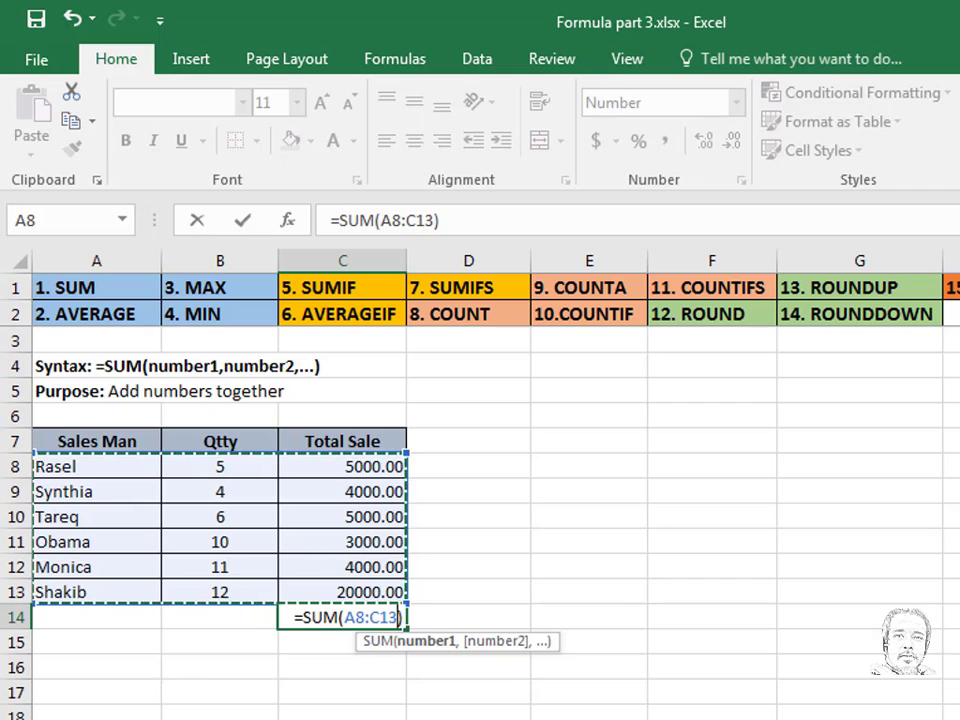
key("Return")
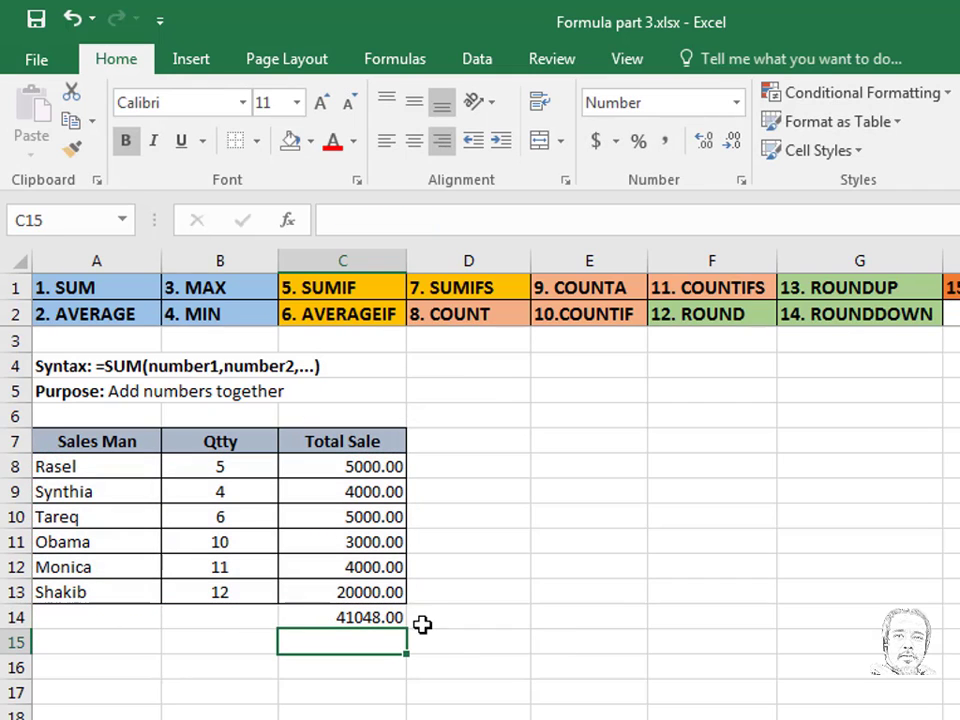
left_click_drag(274, 466, 378, 595)
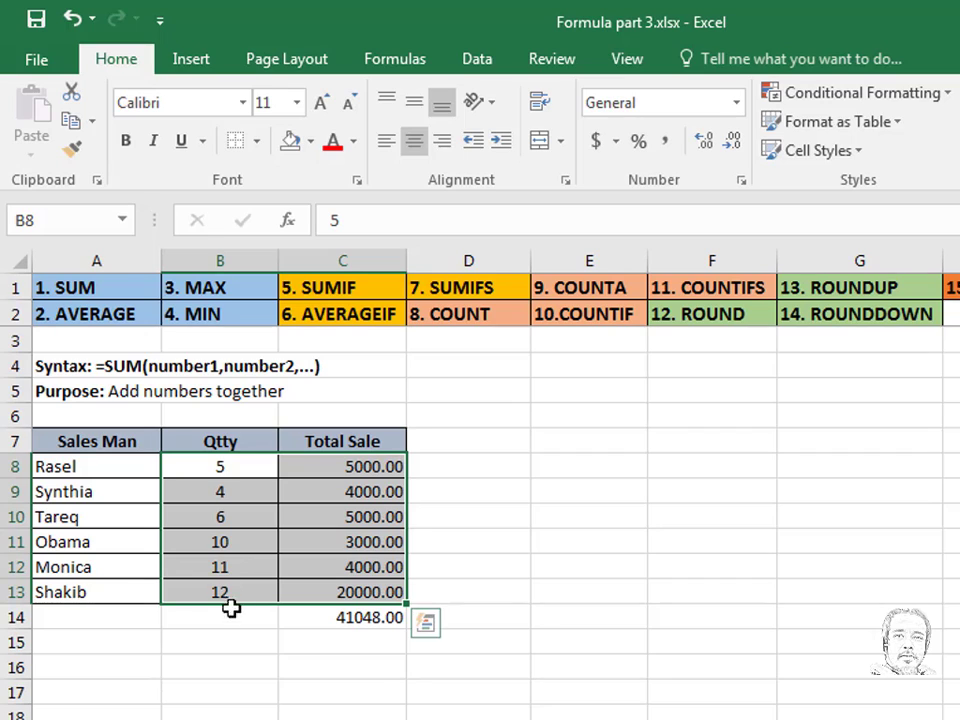
Clear the formula in C14 and average the Total Sale column there with =AVERAGE(C8:C13)
left_click(358, 619)
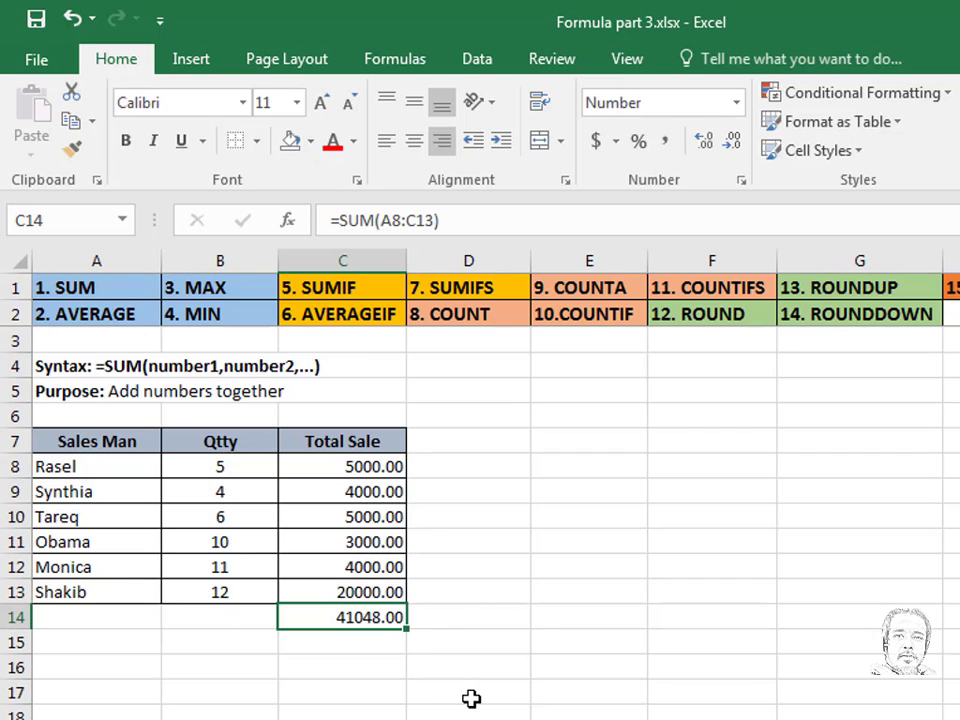
key("Delete")
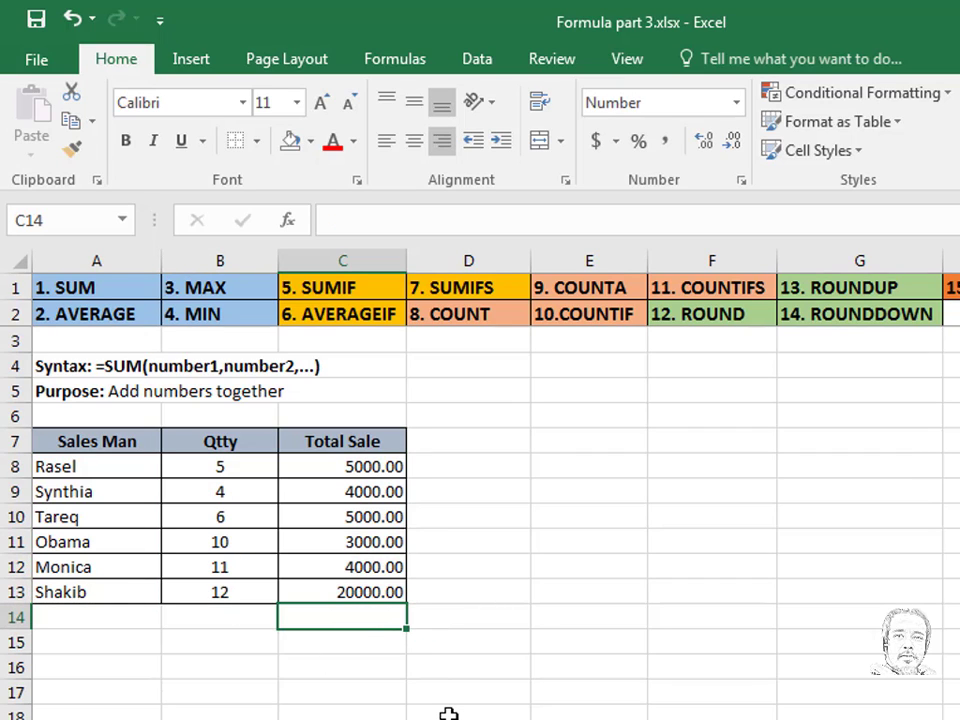
type("=AVER")
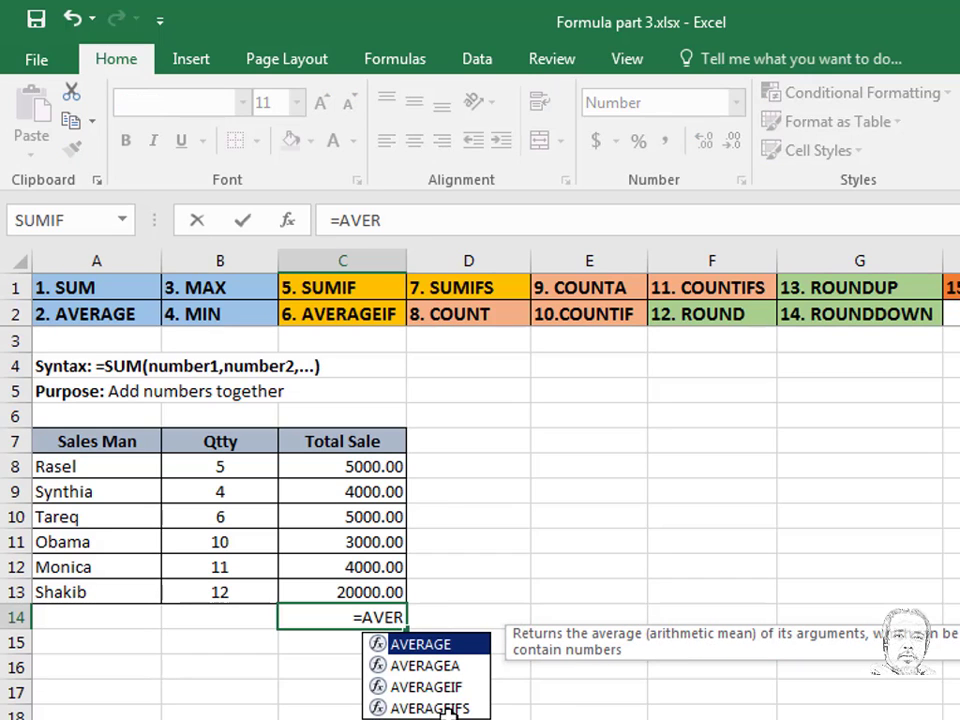
key("Tab")
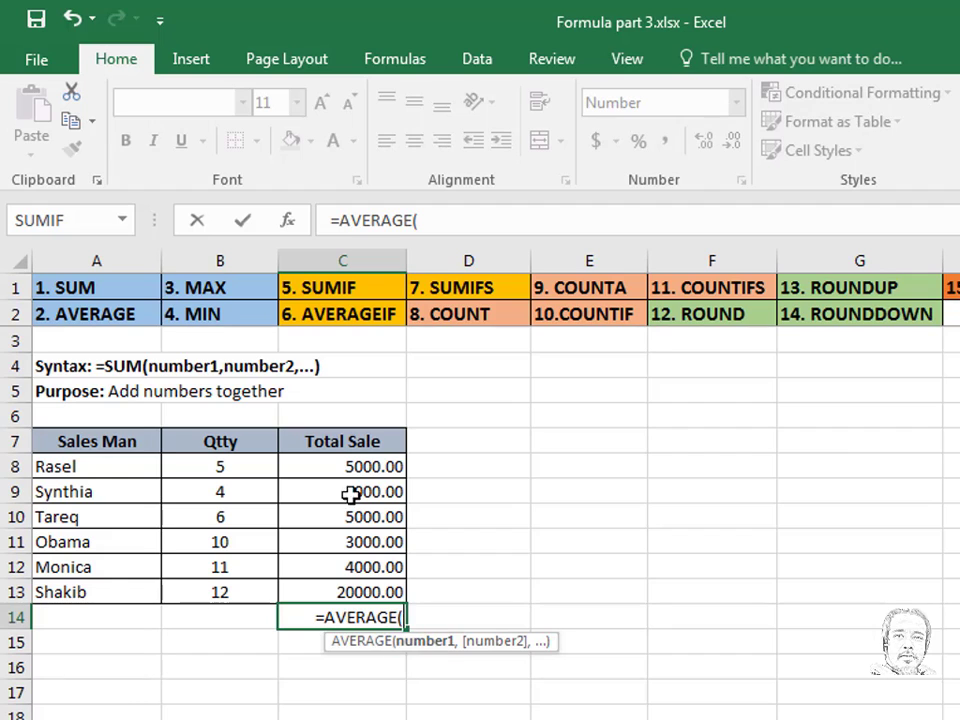
left_click_drag(367, 469, 368, 585)
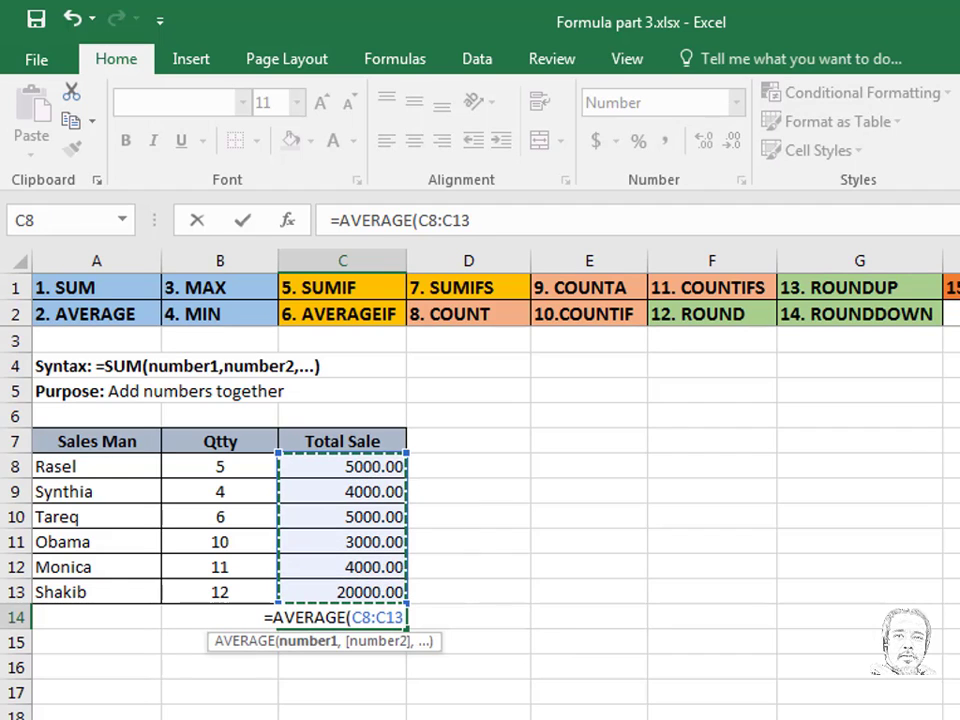
type(")")
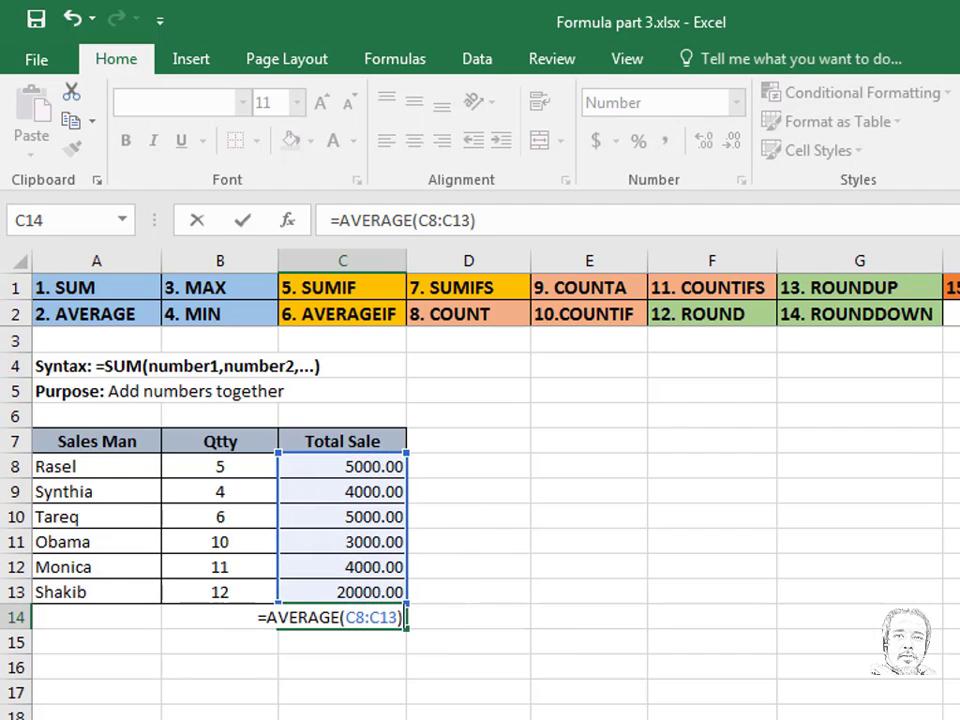
key("Return")
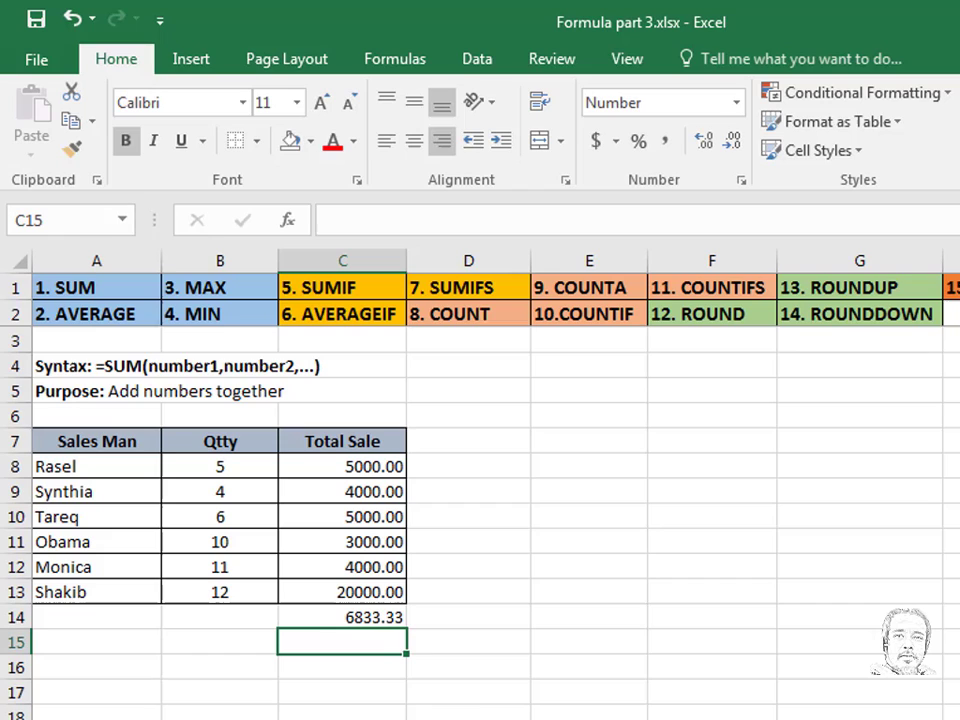
Replace the formula in C14 with =MAX(C8:C13) and compare its result with the Total Sale values
left_click(386, 619)
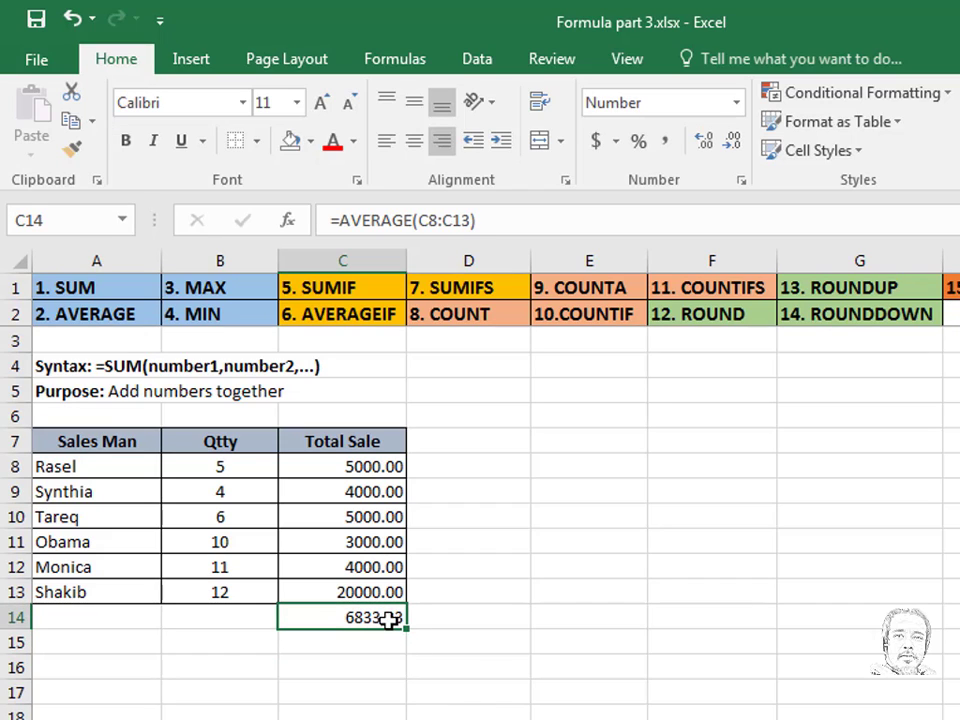
key("Delete")
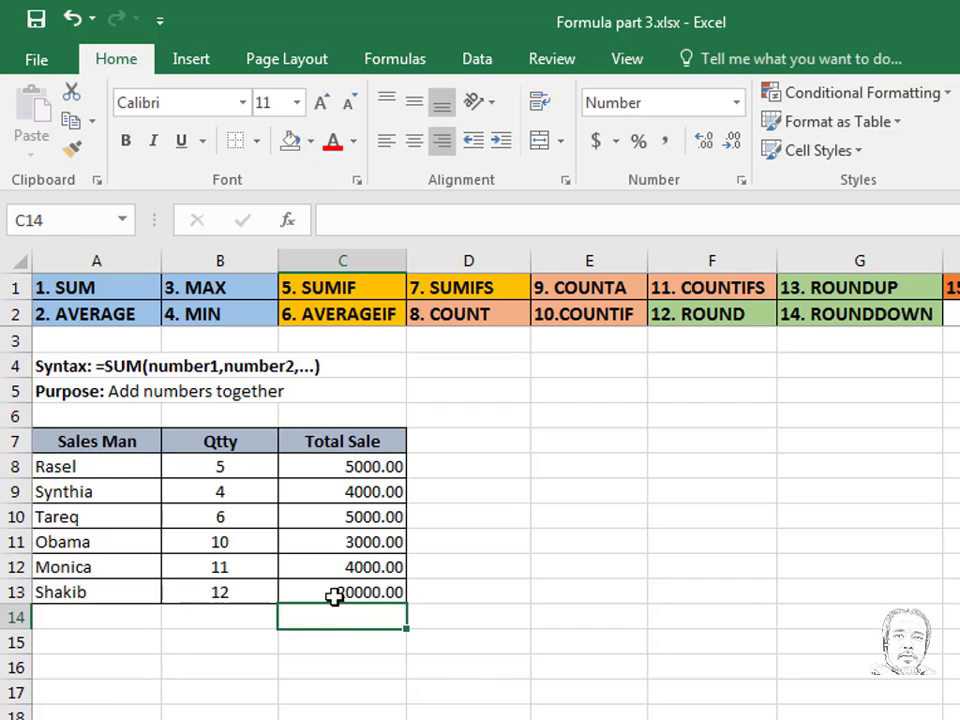
type("=")
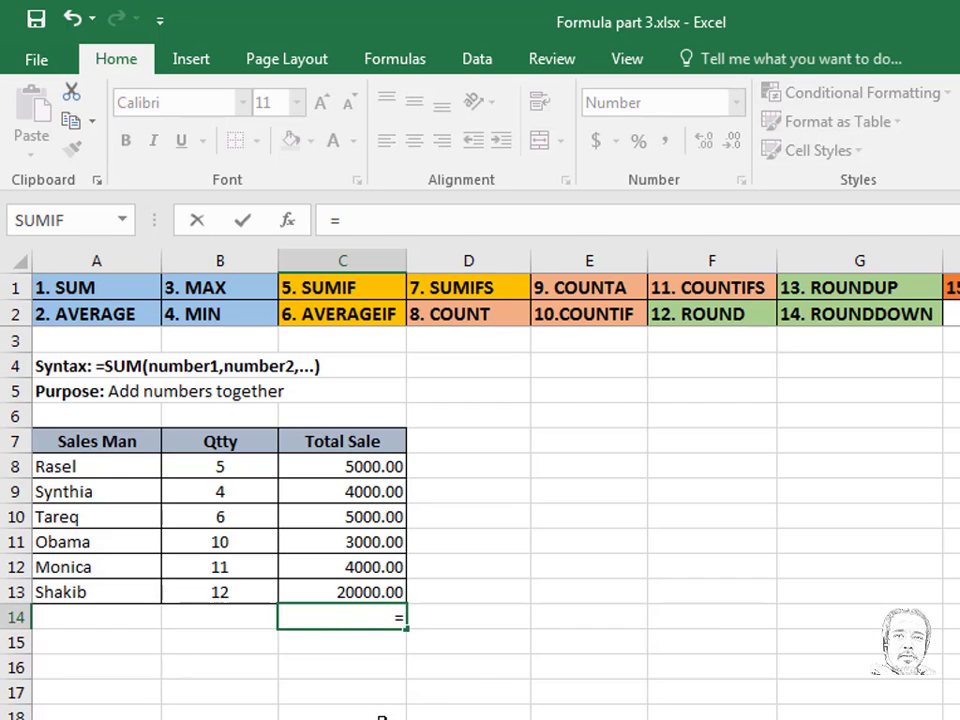
type("MAX(")
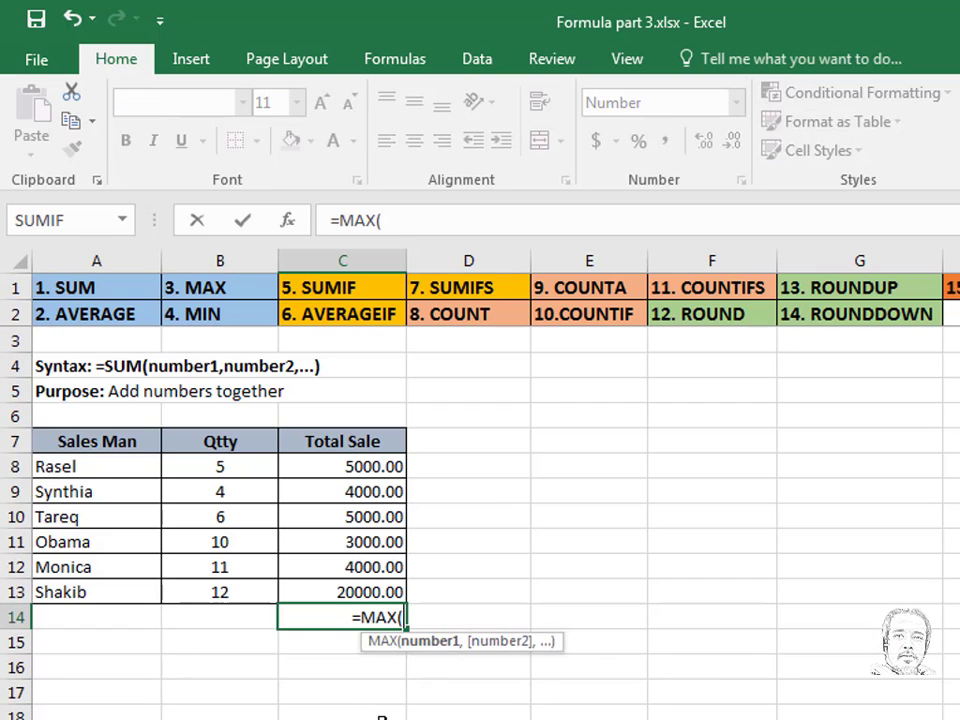
left_click_drag(364, 463, 369, 590)
type(")")
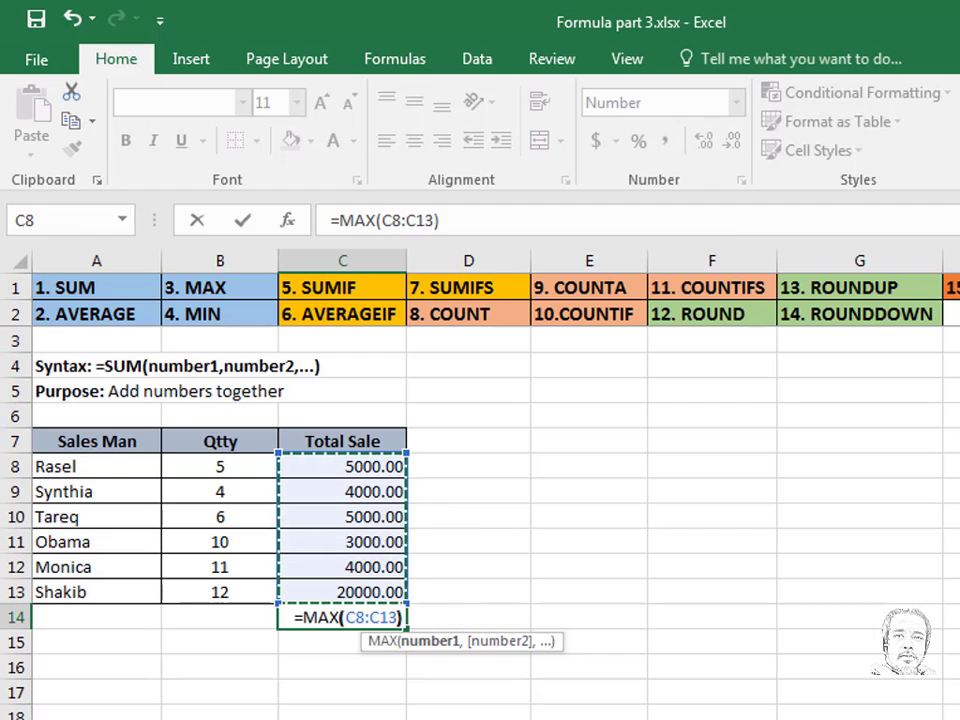
key("Return")
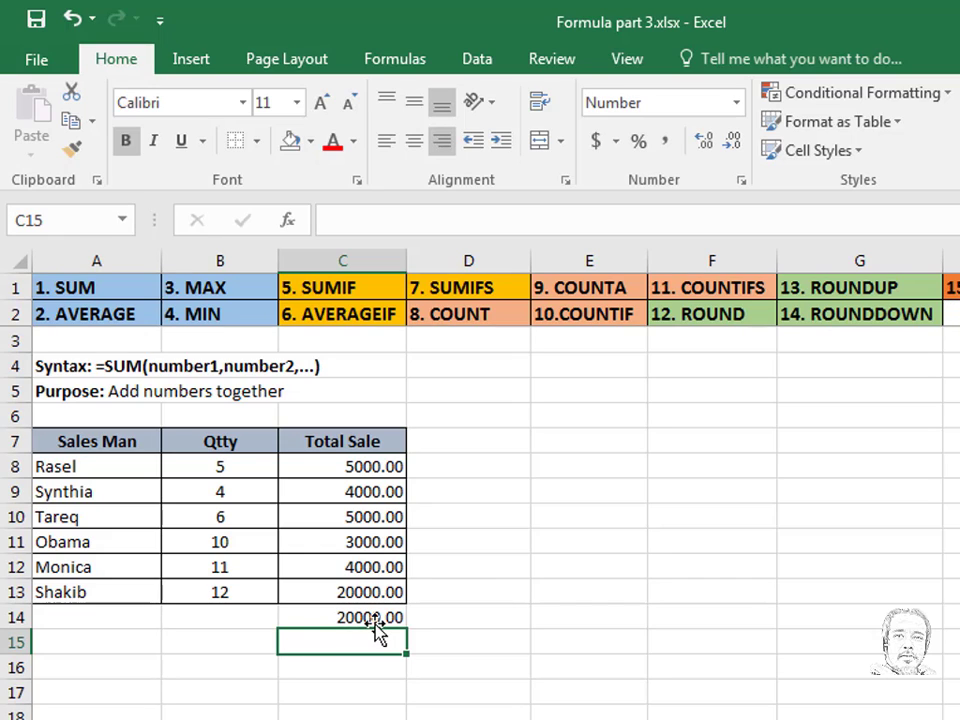
left_click_drag(386, 474, 373, 594)
left_click(373, 594)
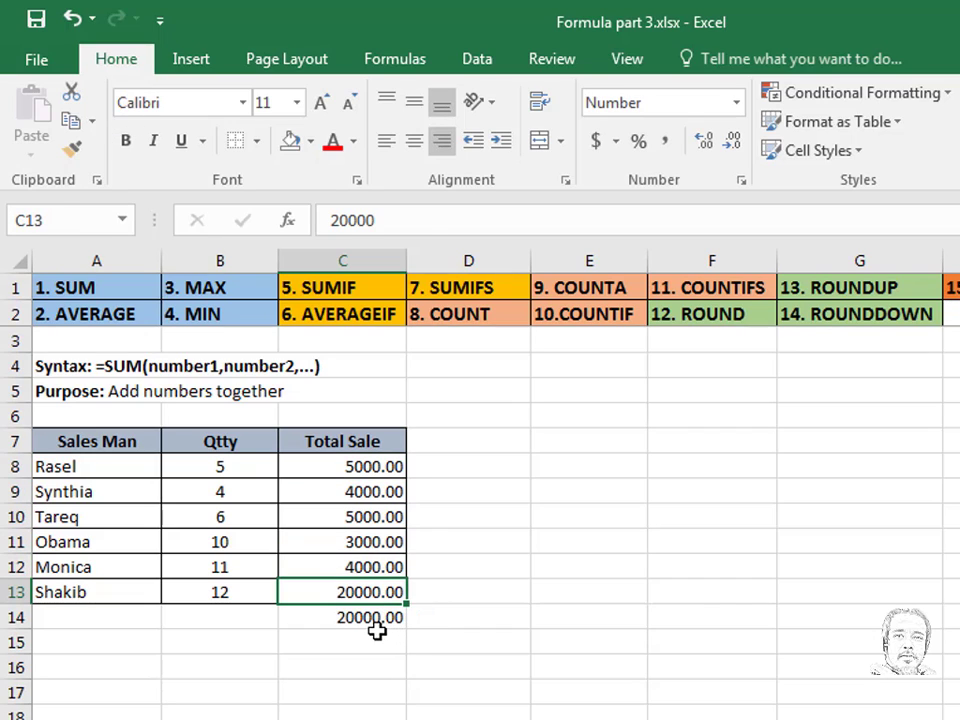
Edit the function in C14 so the formula reads =MIN(C8:C13), and compare its result with the Total Sale values
left_click(372, 619)
double_click(368, 619)
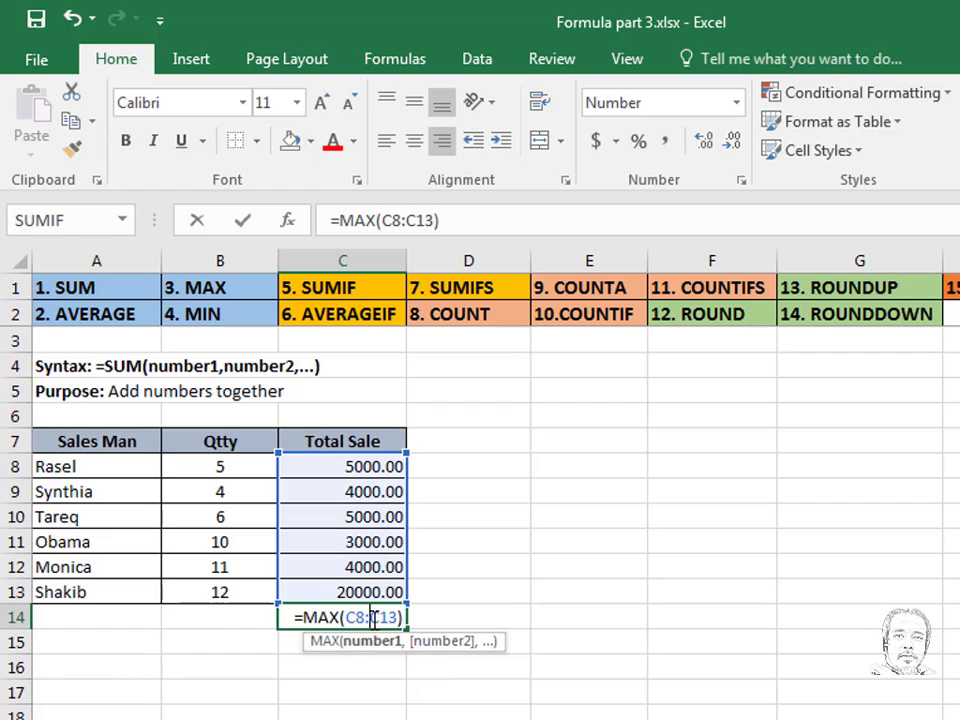
left_click_drag(343, 617, 303, 617)
type("MIN")
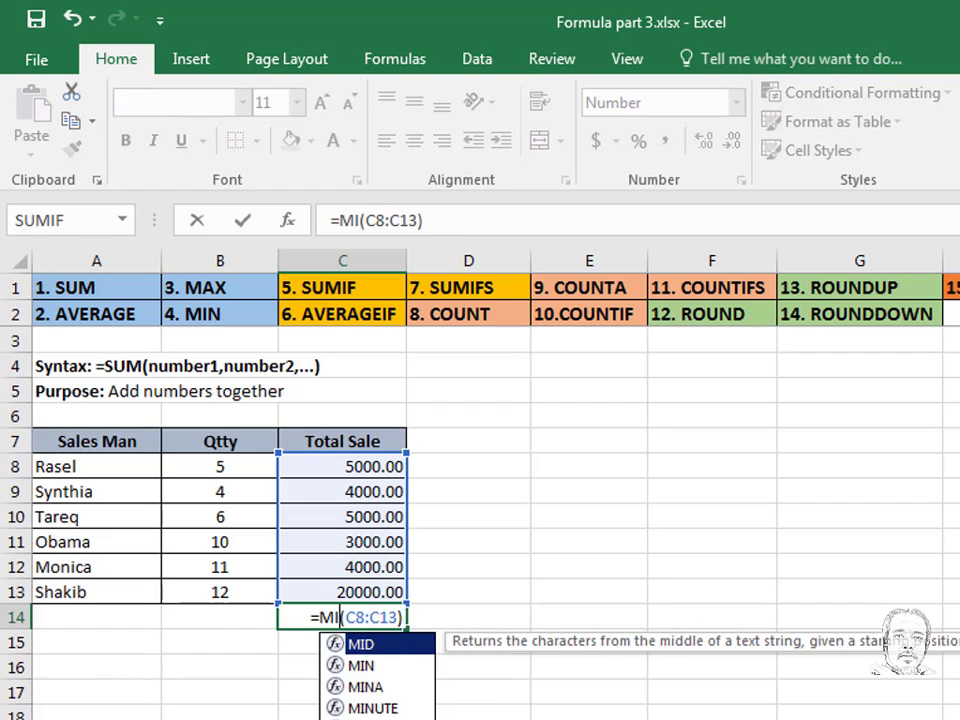
key("Return")
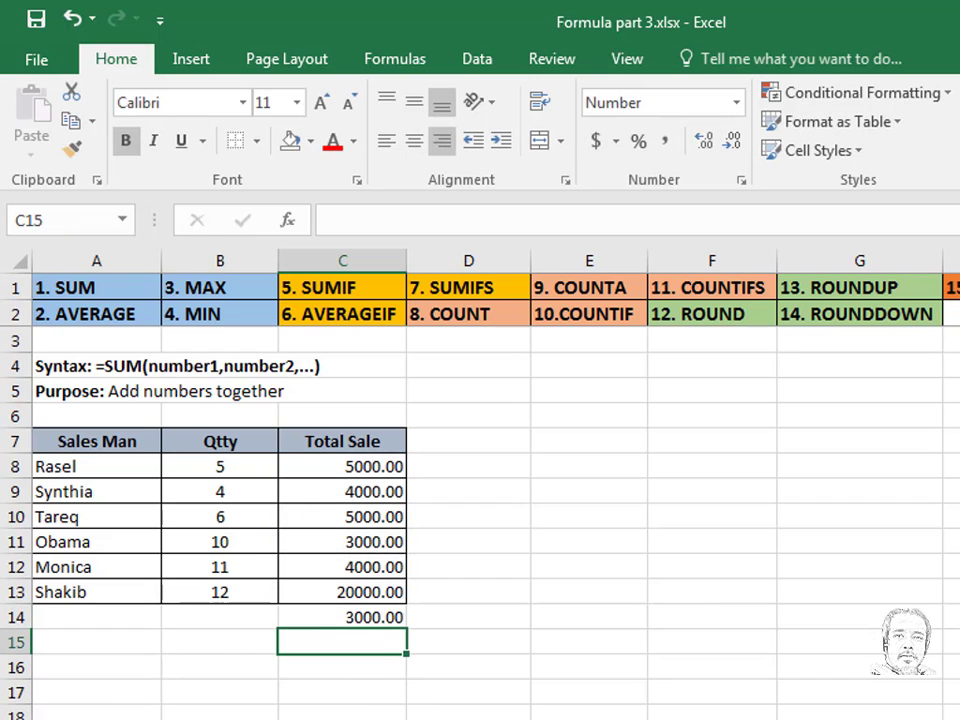
left_click(366, 617)
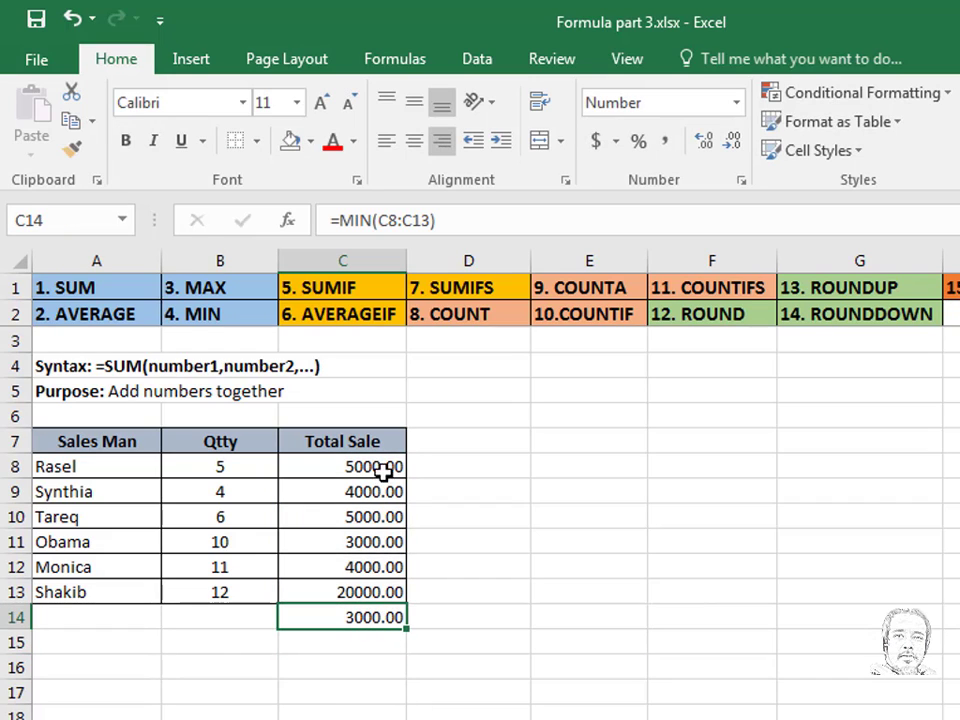
left_click(383, 542)
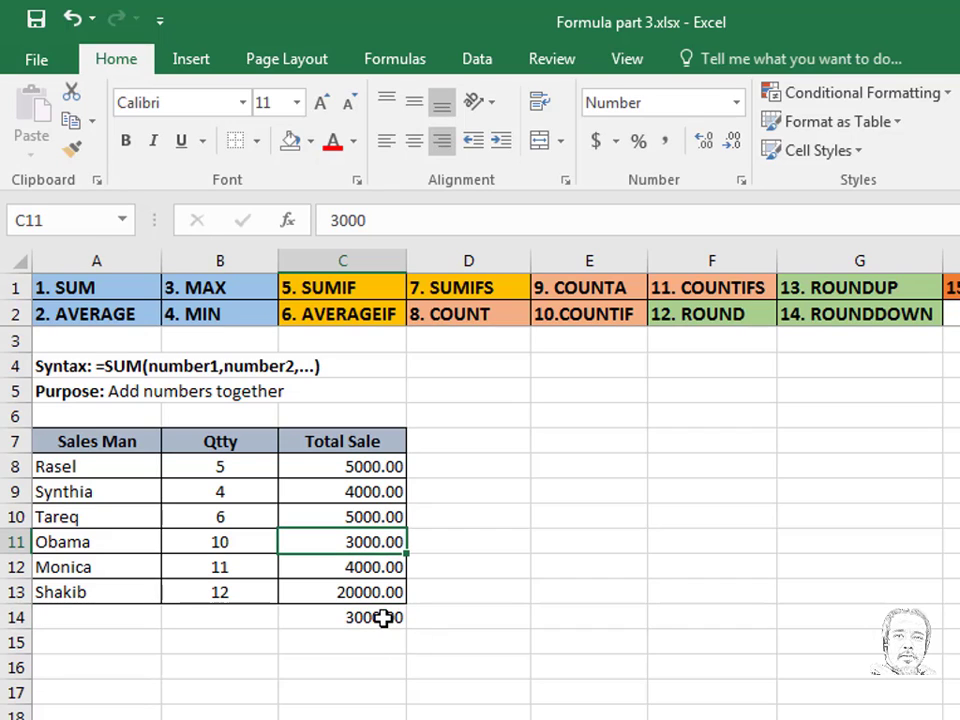
left_click(381, 618)
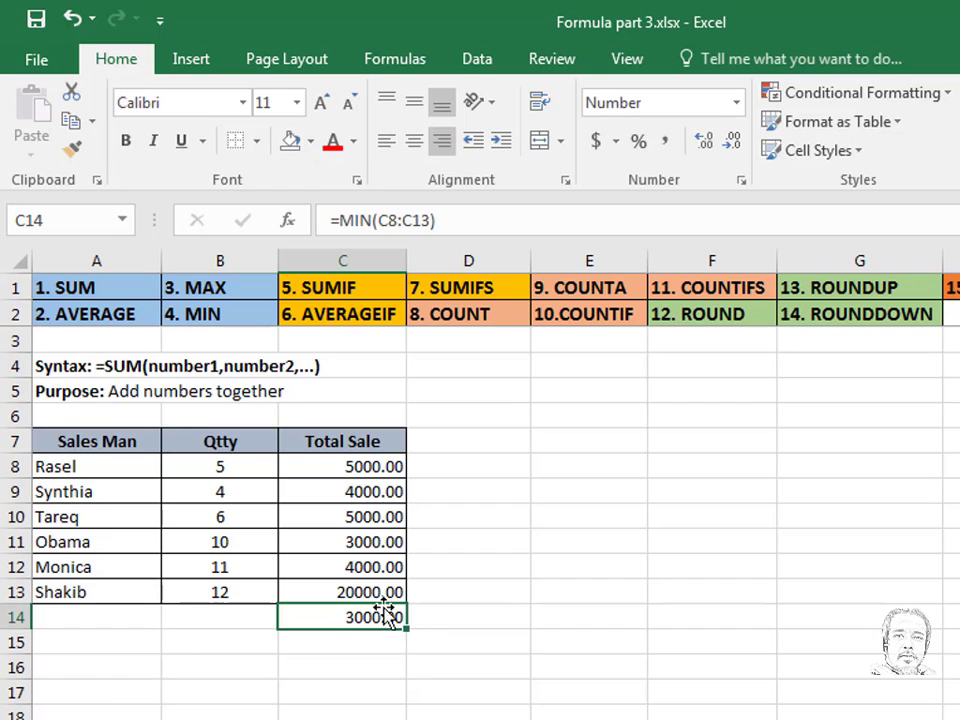
Go to the SUMIF example and review the Sales Man entries in A26:A32
left_click(340, 284)
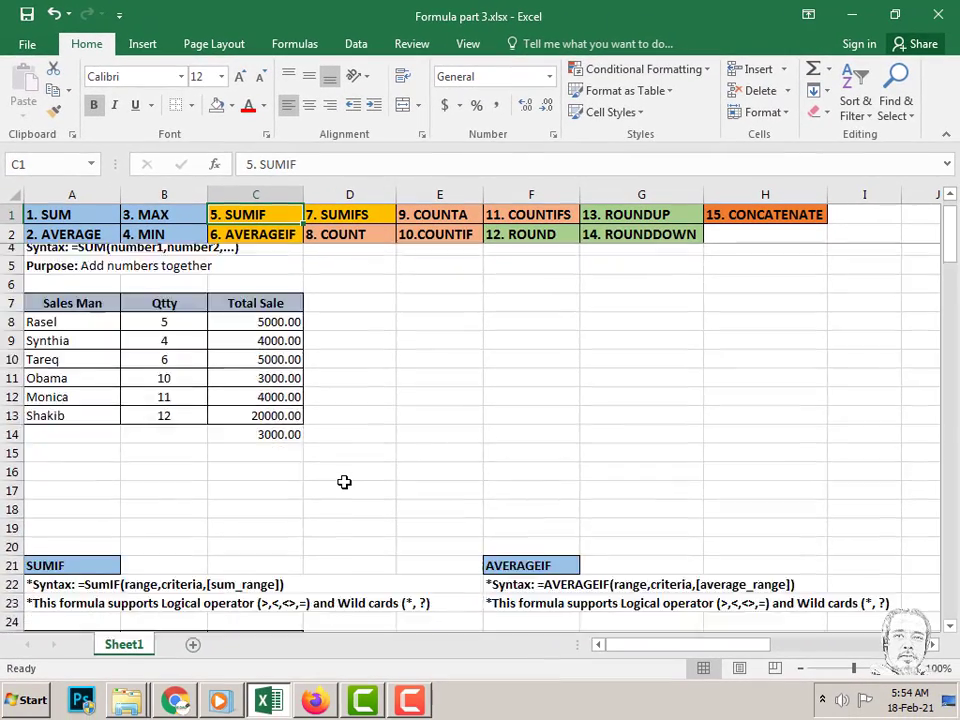
scroll(353, 506, "down", 5)
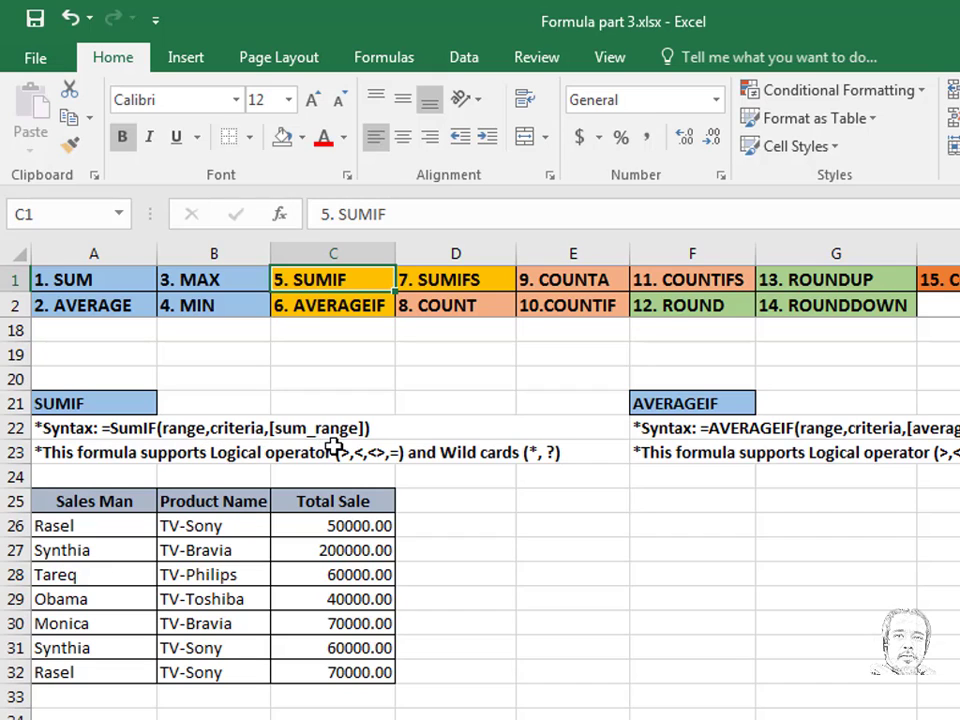
left_click_drag(100, 525, 88, 664)
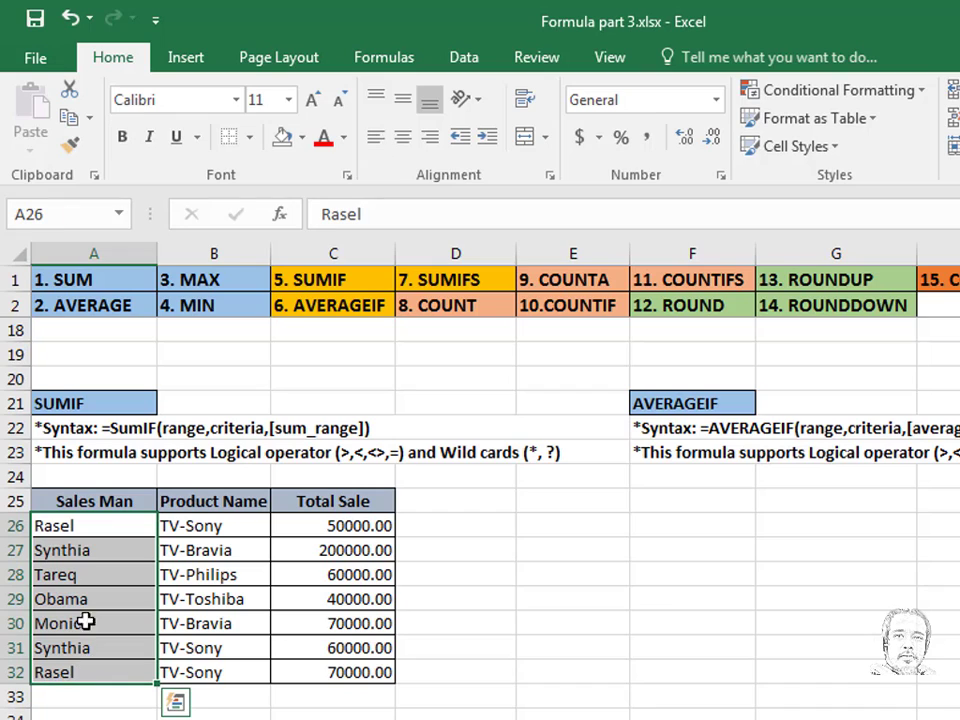
left_click(88, 527)
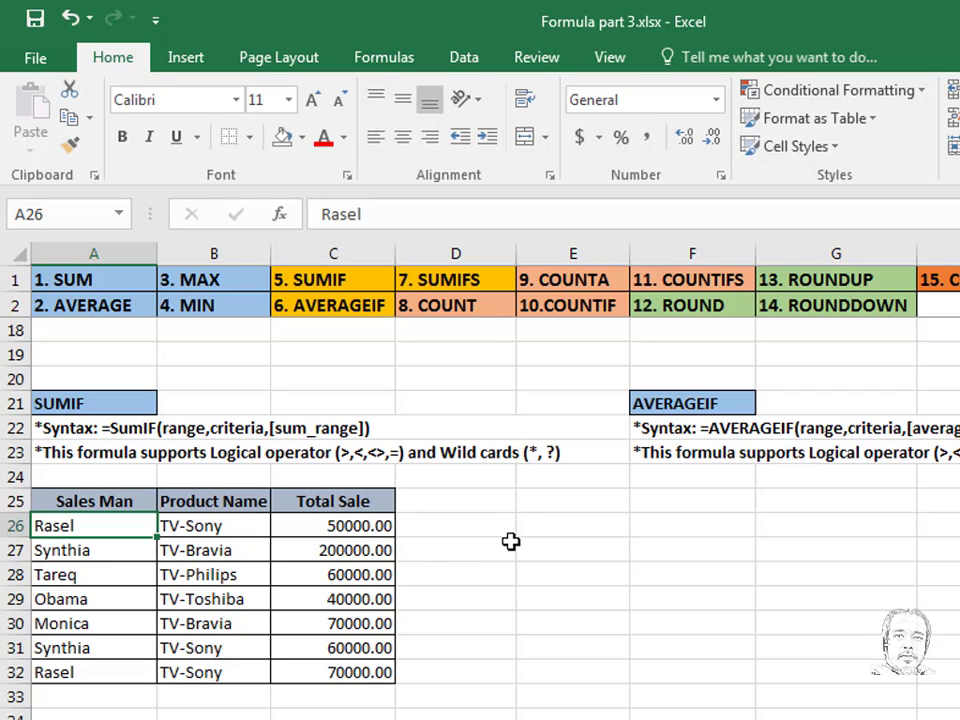
Enter =SUMIF(A26:A32,A26,C26:C32) in E26 and compare its result with the matching sales in rows 26 and 32
left_click(564, 526)
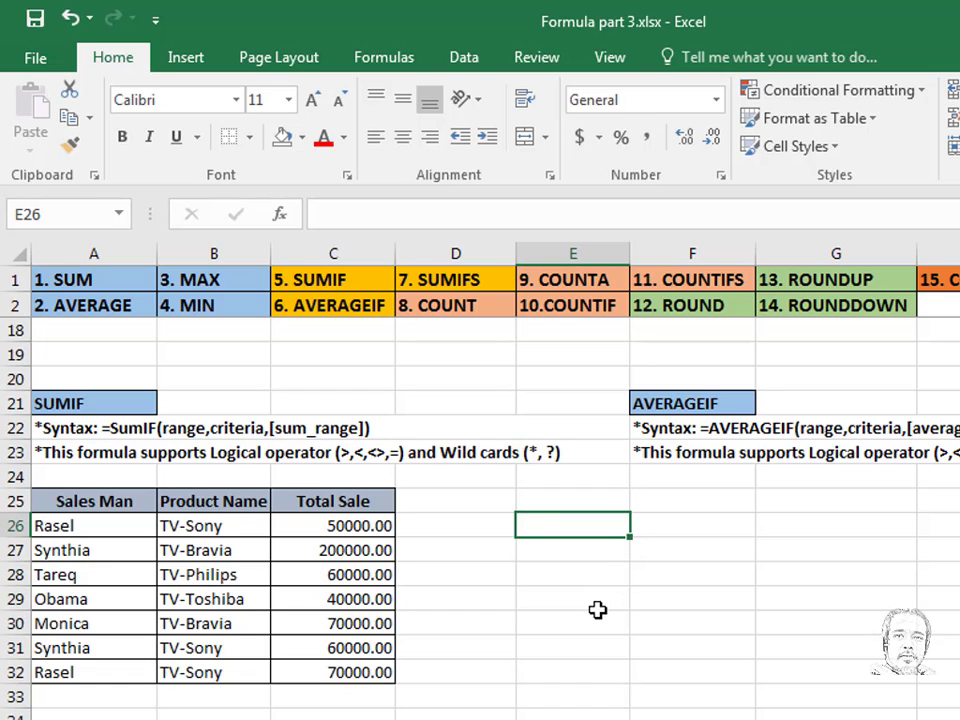
type("=sumif")
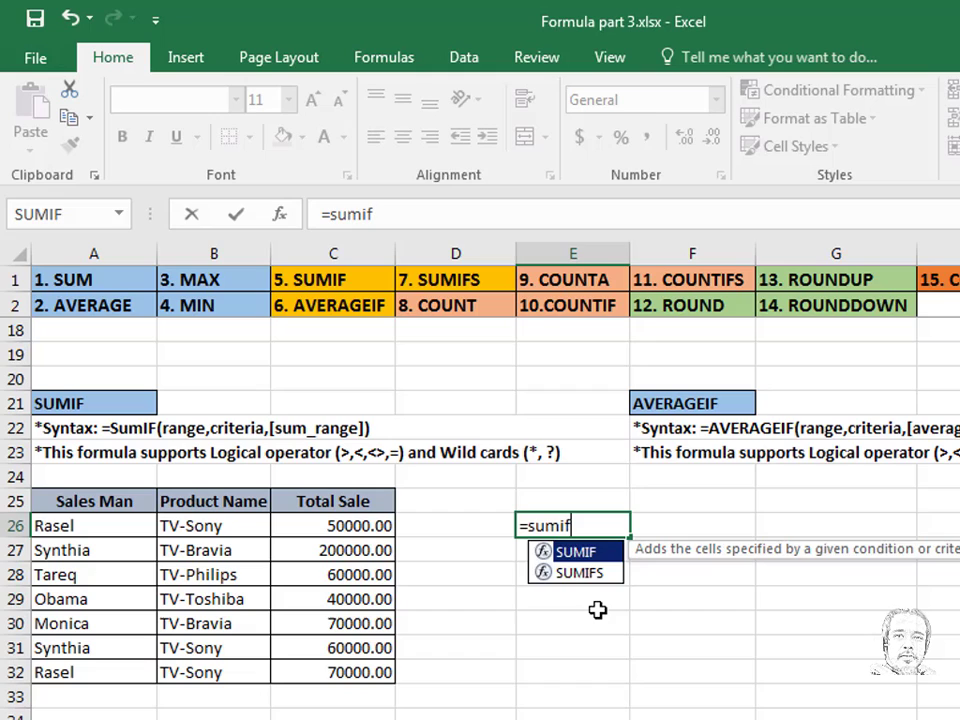
key("Tab")
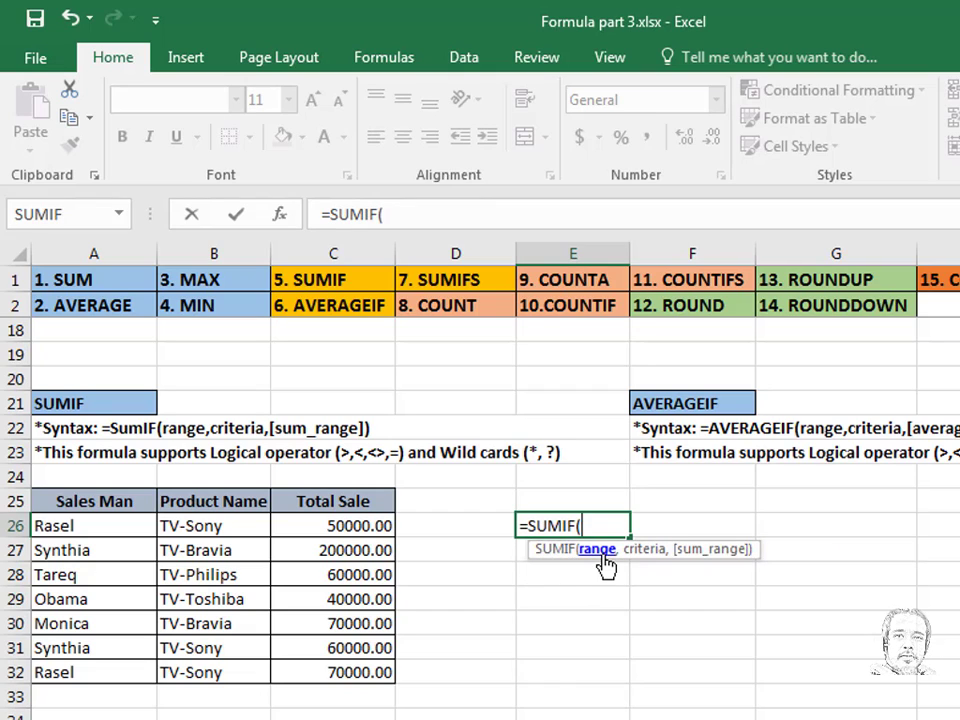
left_click_drag(60, 525, 96, 670)
type(",")
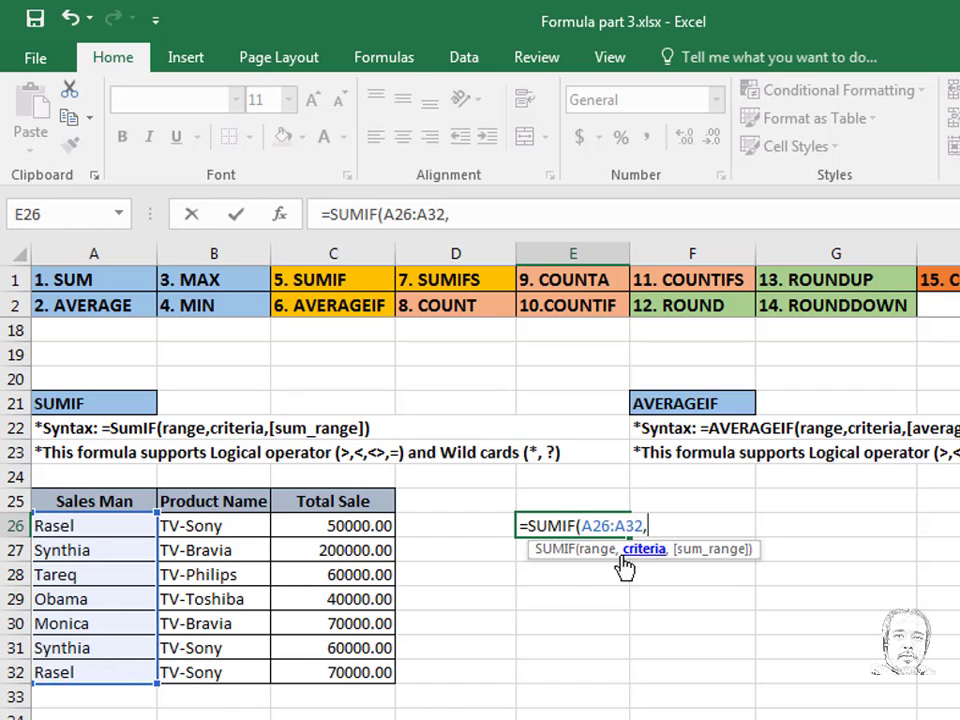
left_click(84, 530)
type(",")
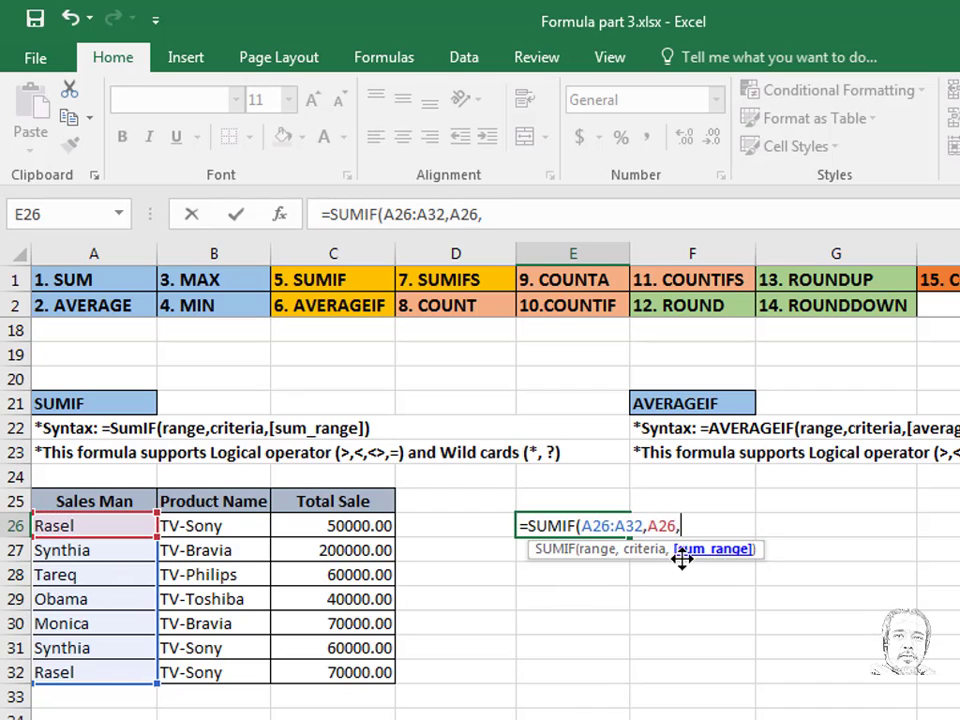
left_click_drag(362, 526, 369, 671)
type(")")
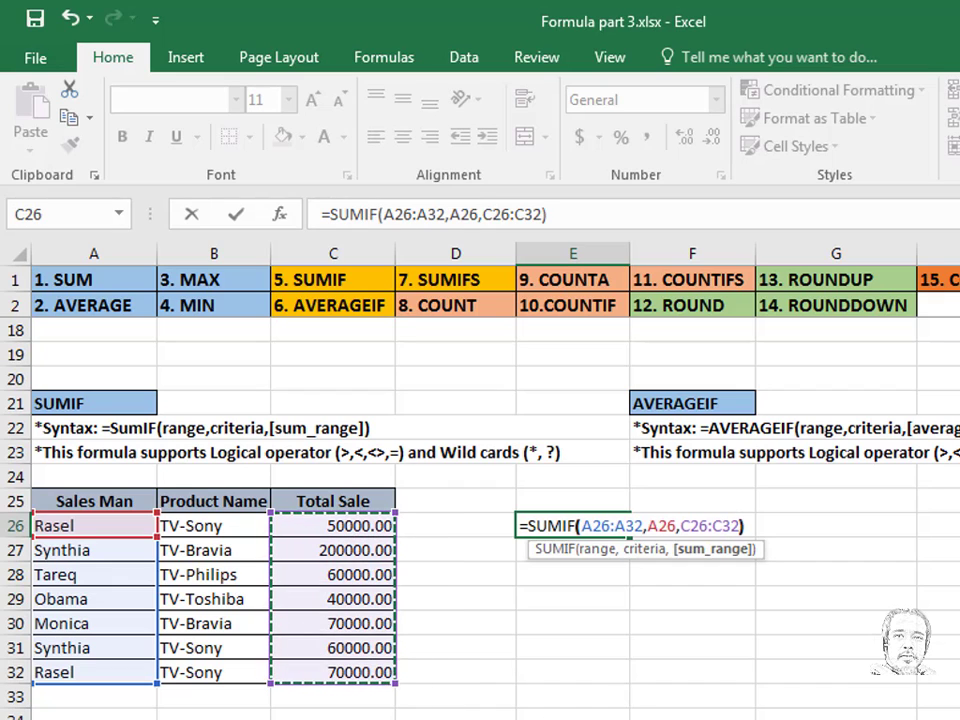
key("Return")
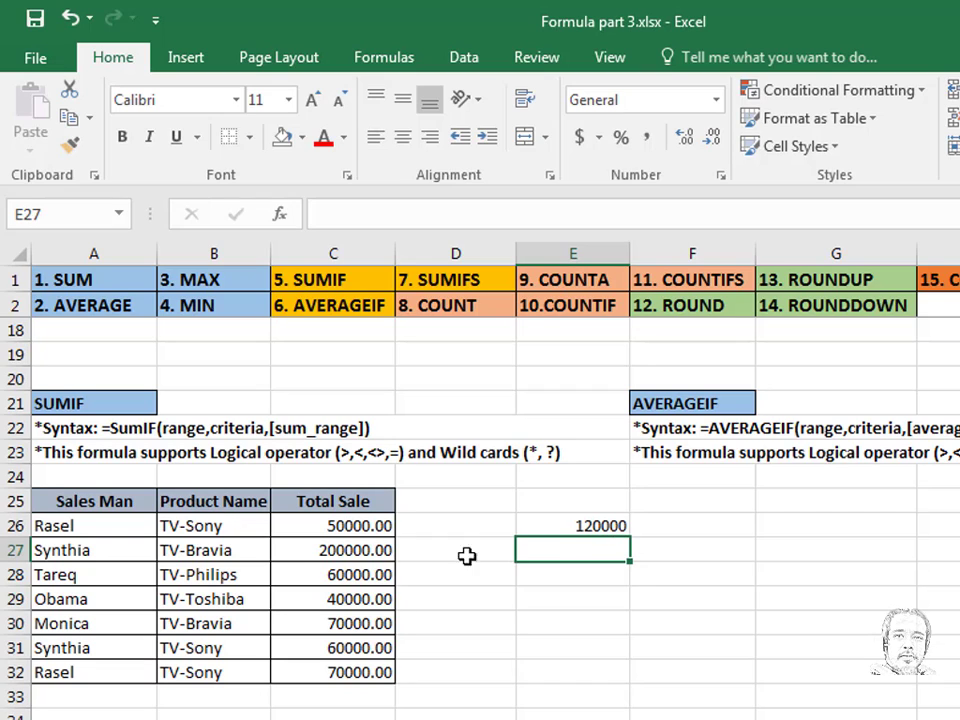
left_click_drag(80, 525, 358, 528)
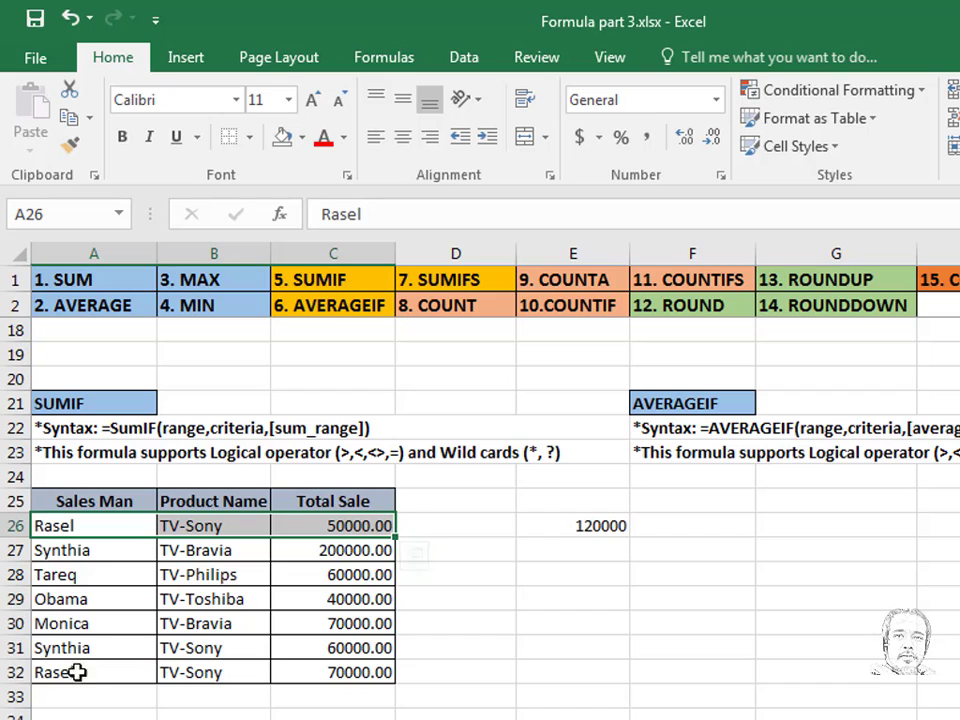
left_click_drag(62, 672, 372, 677)
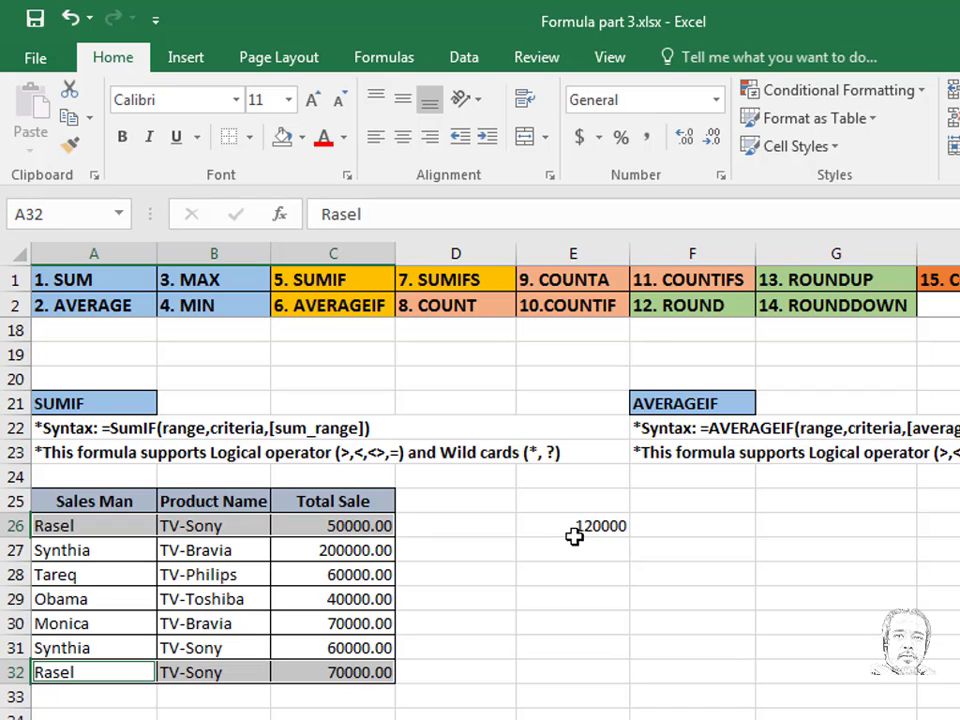
Enter the salesman's name from A26 in D26 and change the criterion of the SUMIF formula in E26 to D26
left_click(456, 531)
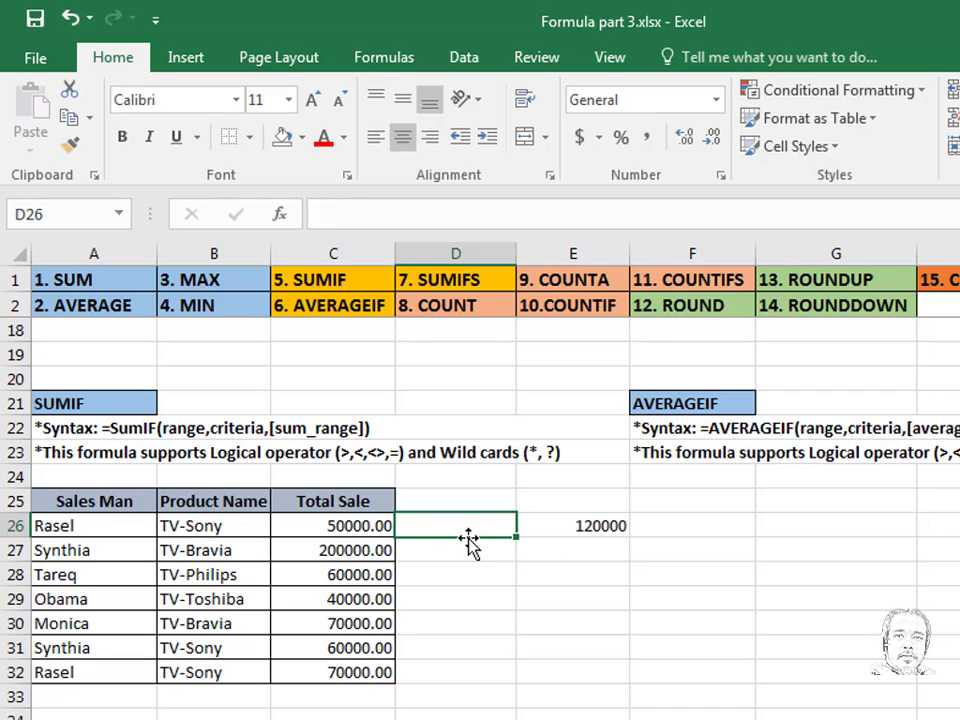
type("asel")
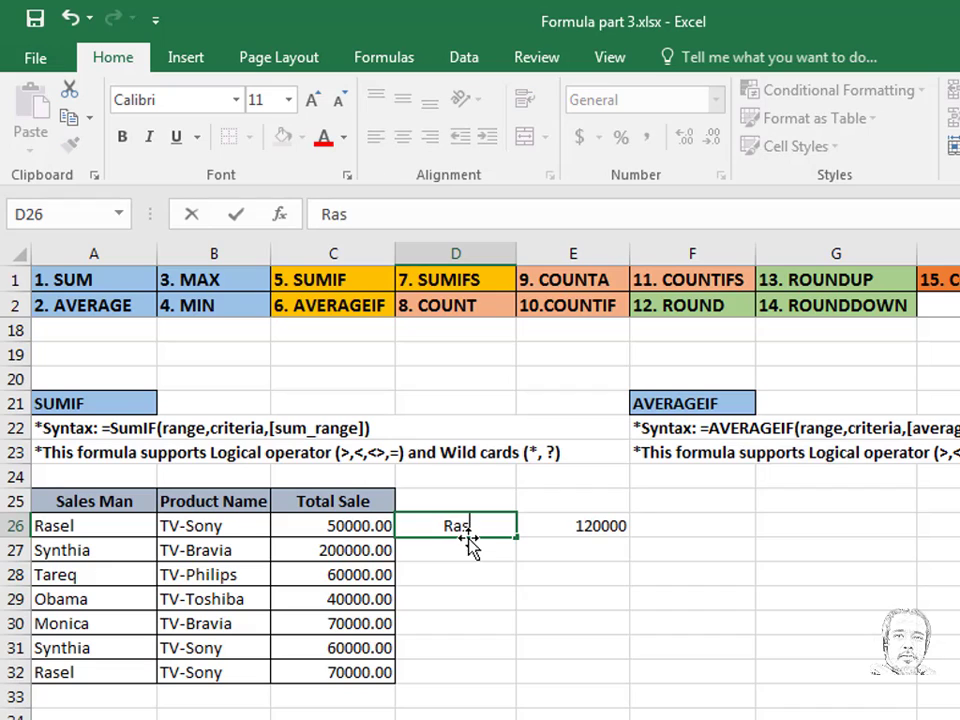
left_click(607, 527)
double_click(610, 527)
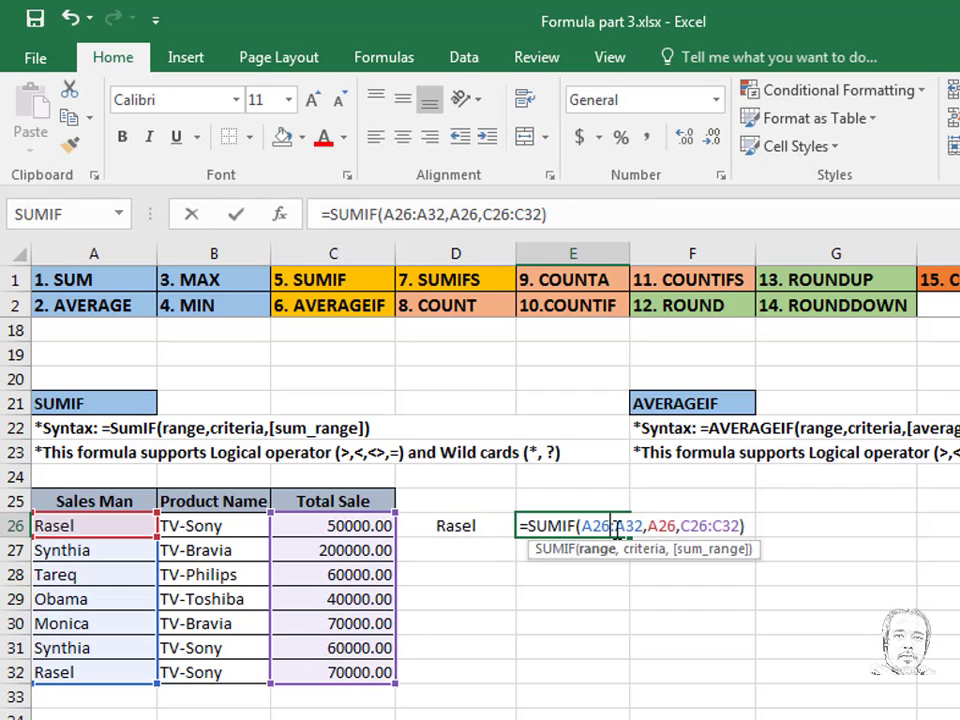
left_click_drag(676, 524, 654, 525)
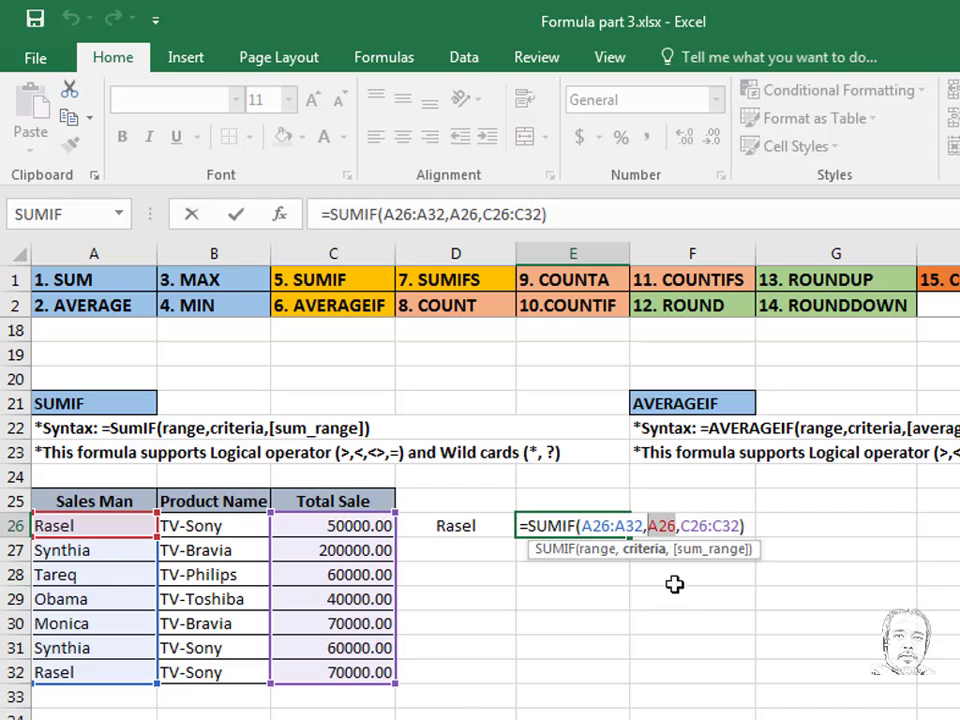
key("Delete")
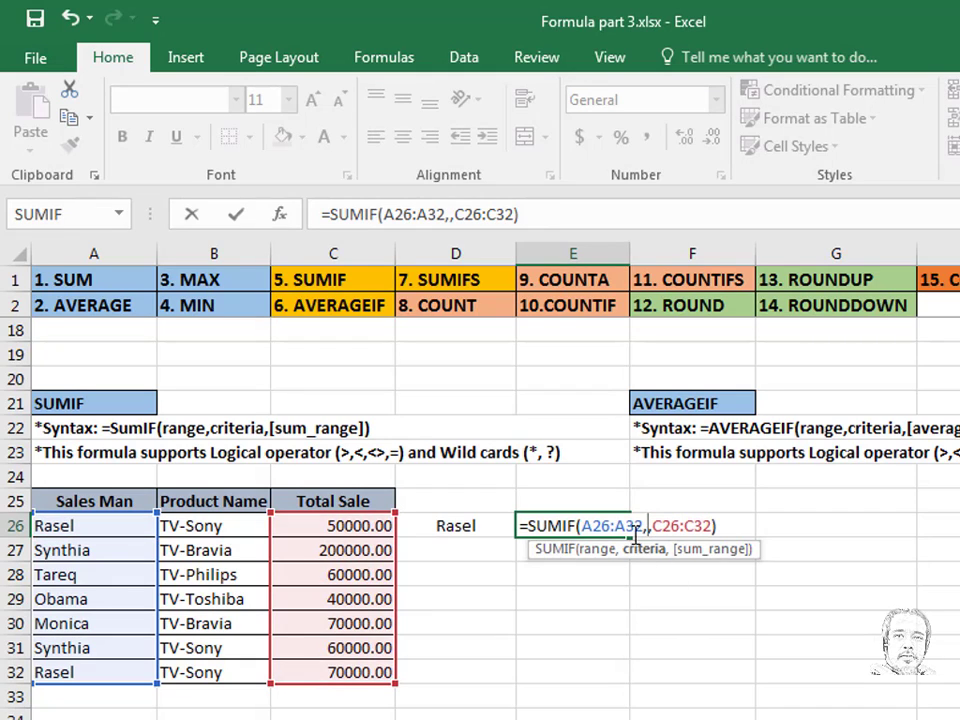
left_click(462, 528)
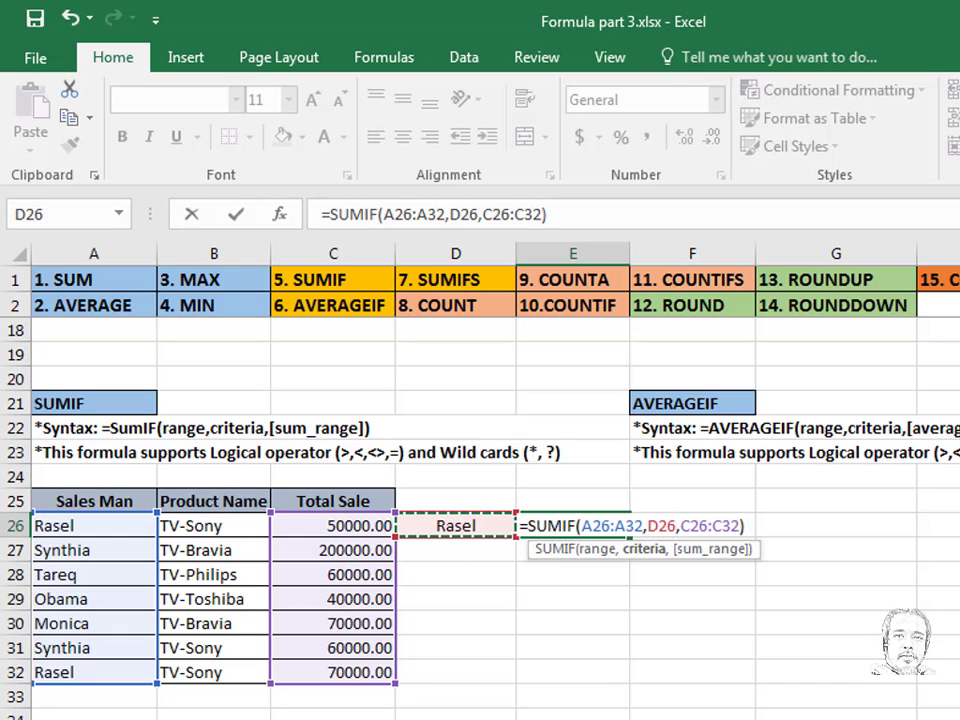
key("Return")
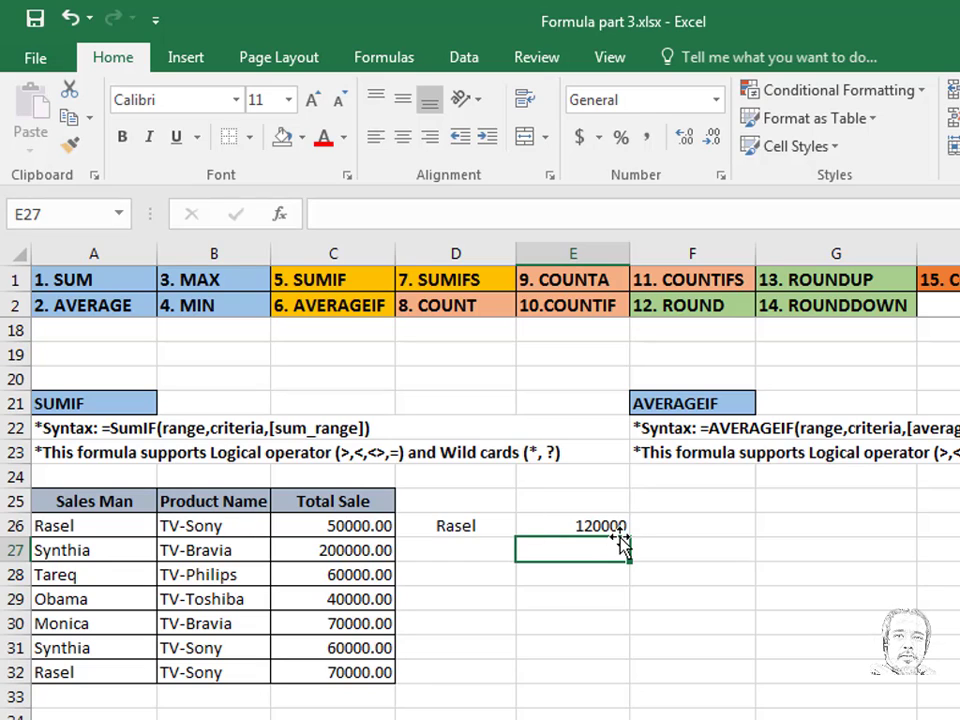
Replace the name in D26 with the one from A27 and compare the SUMIF result with rows 27 and 31
left_click(470, 527)
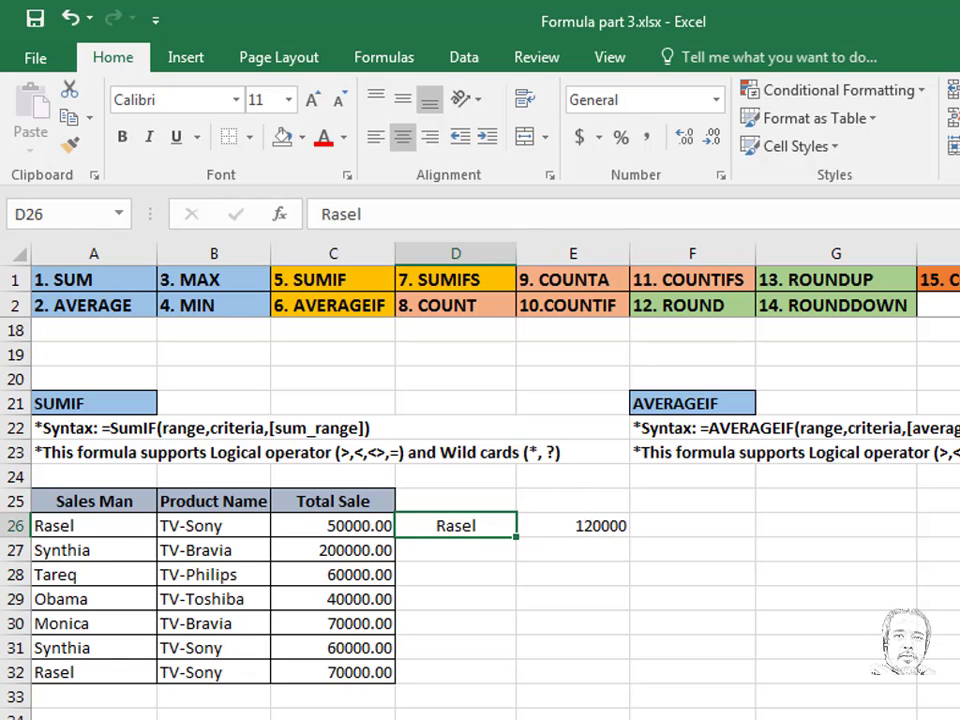
type("Syn")
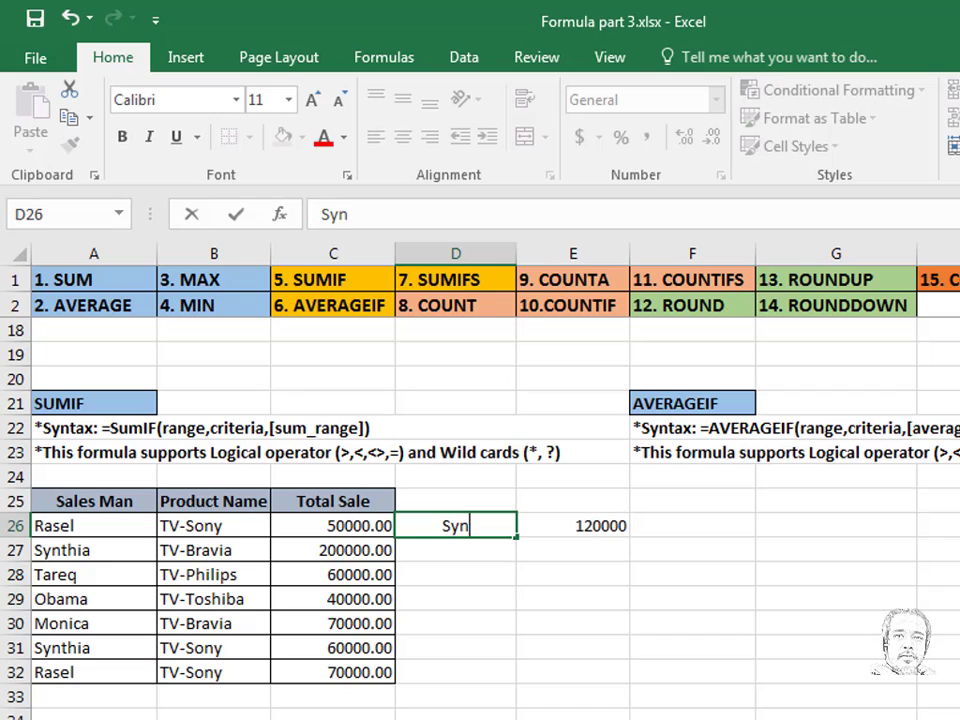
type("thia")
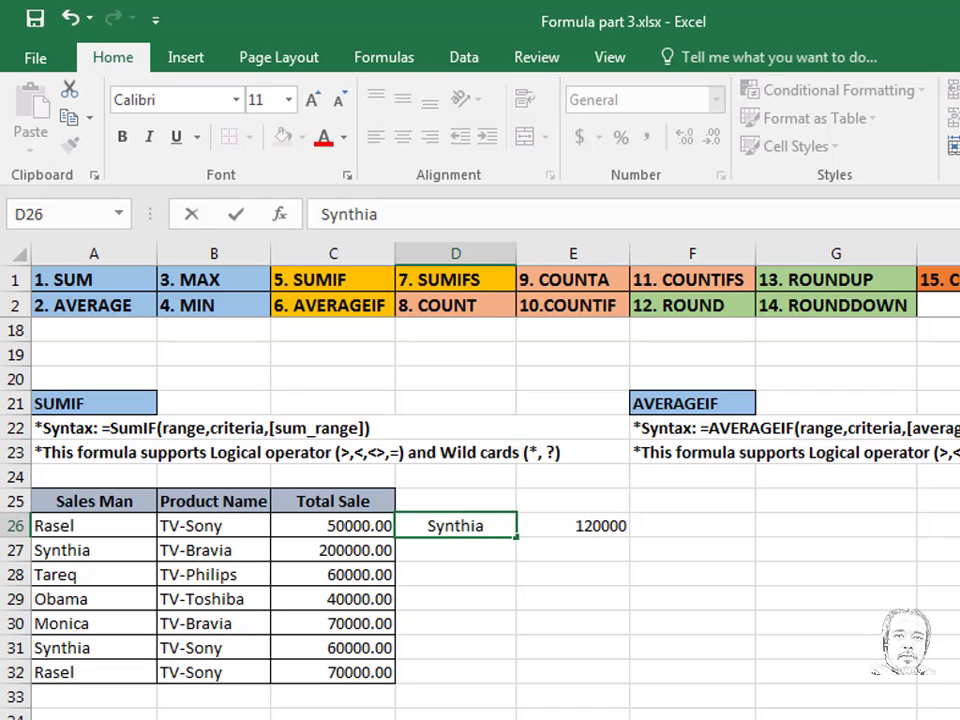
key("Return")
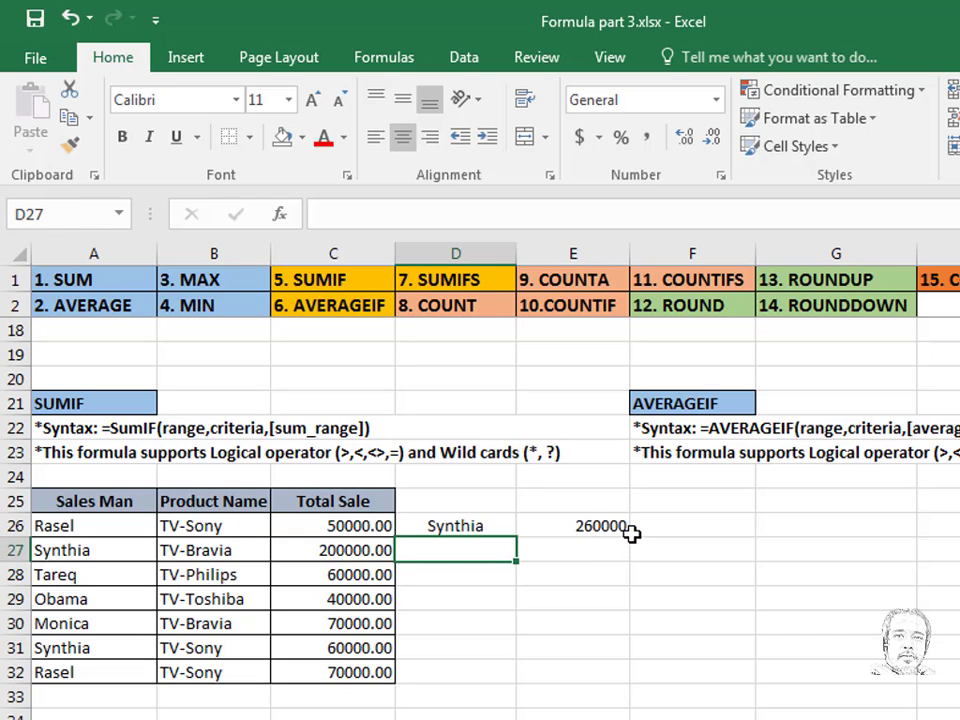
left_click(137, 550)
left_click_drag(137, 550, 378, 551)
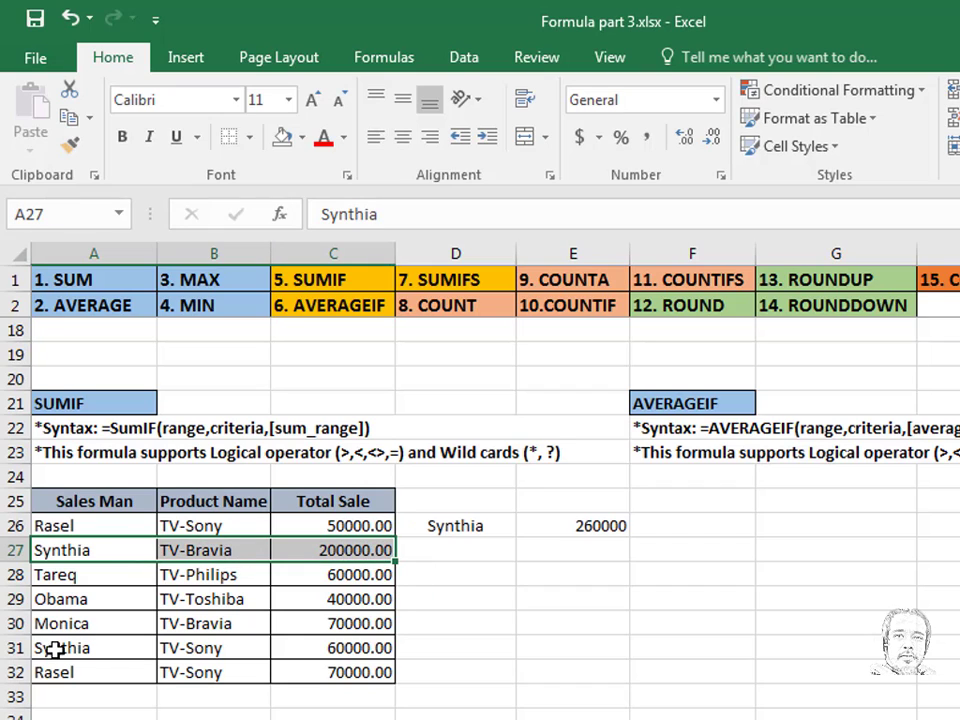
left_click_drag(54, 647, 370, 640)
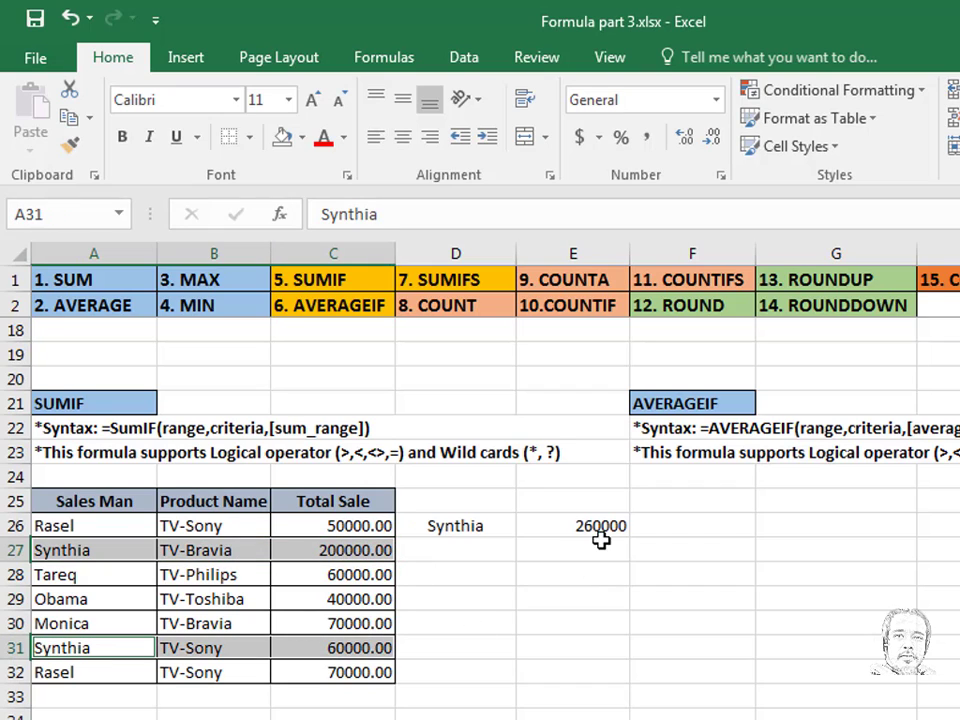
Enter >50000 in D28 as the criterion for a second SUMIF example
scroll(608, 548, "up", 1)
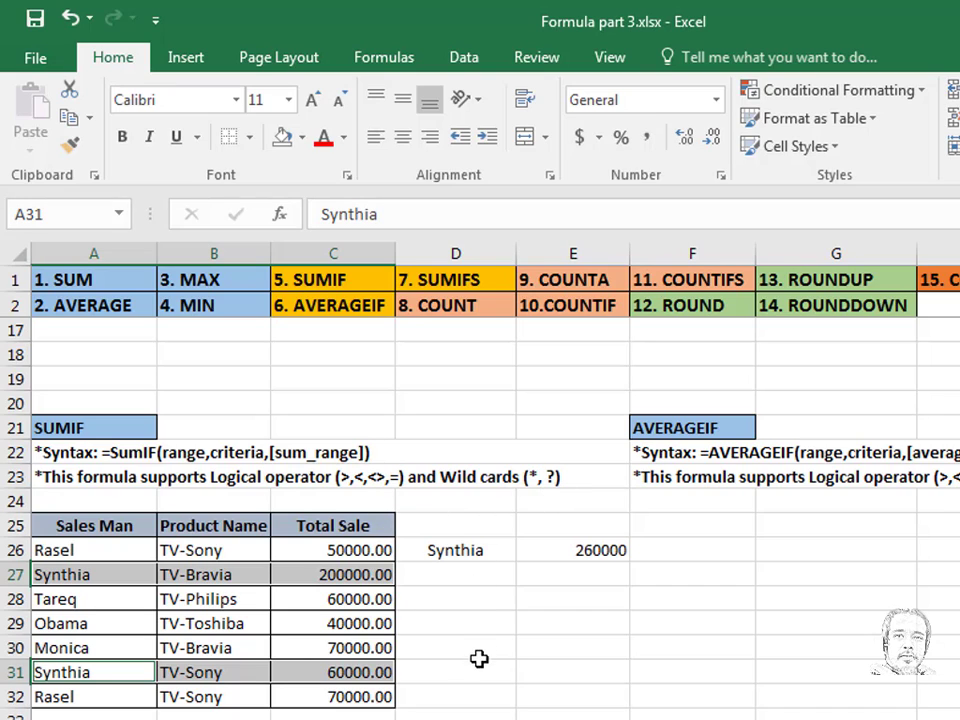
left_click(458, 597)
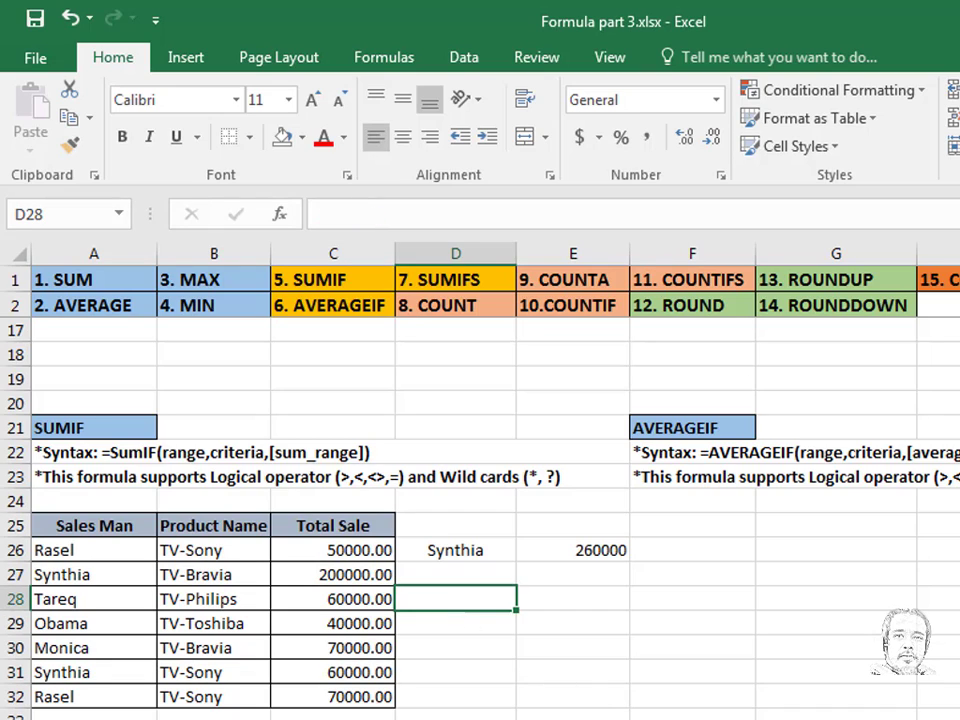
type(">50000")
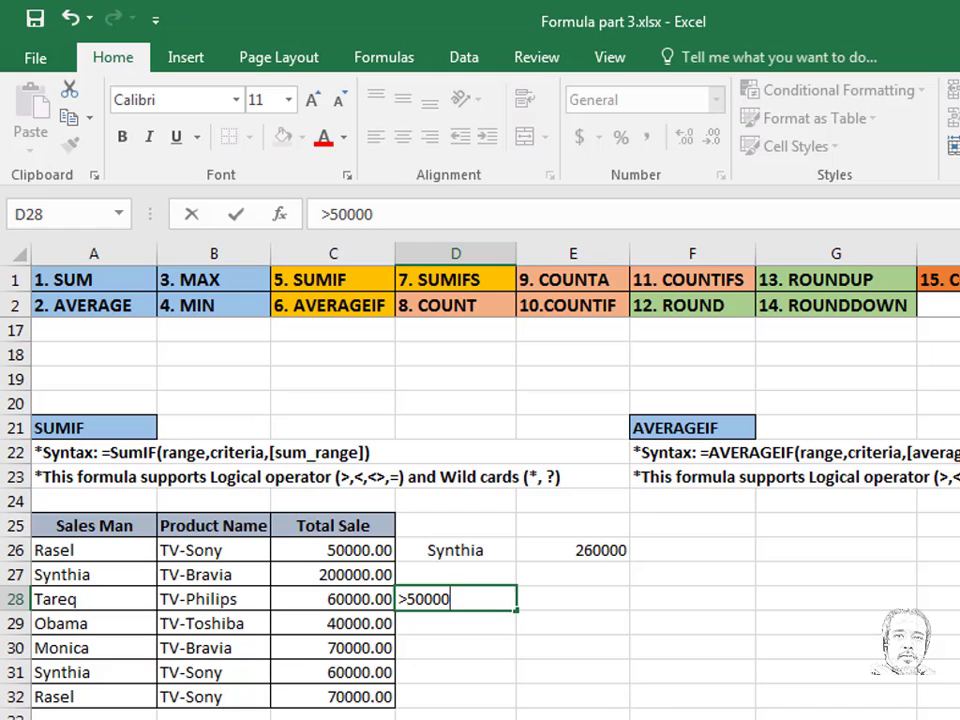
Enter =SUMIF(C26:C32,">50000") in E28 to total only the sales above 50000
left_click(606, 594)
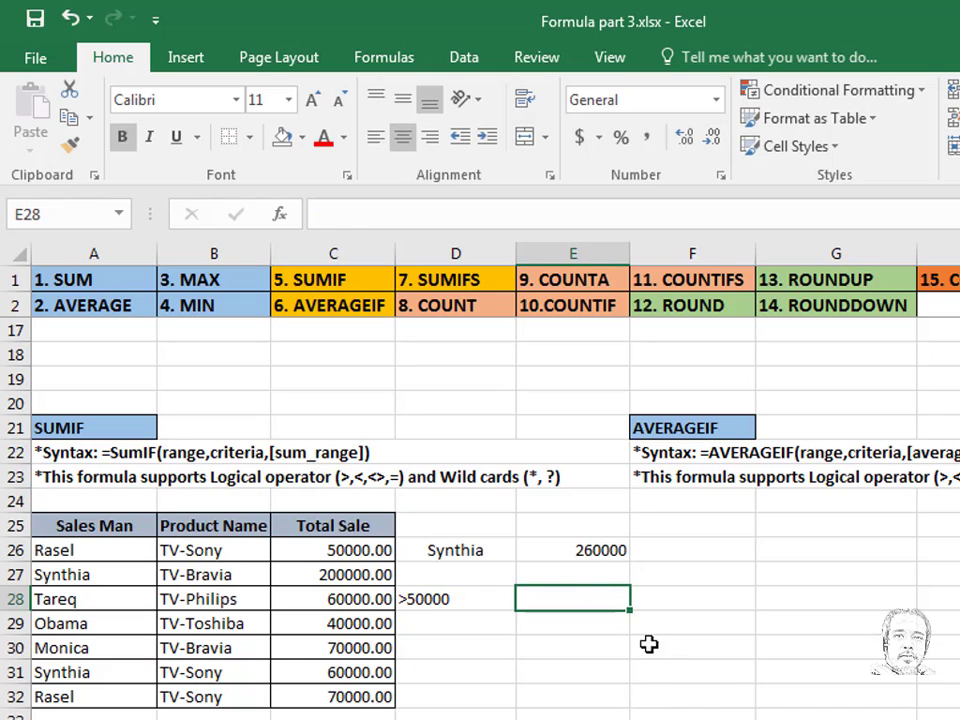
type("=")
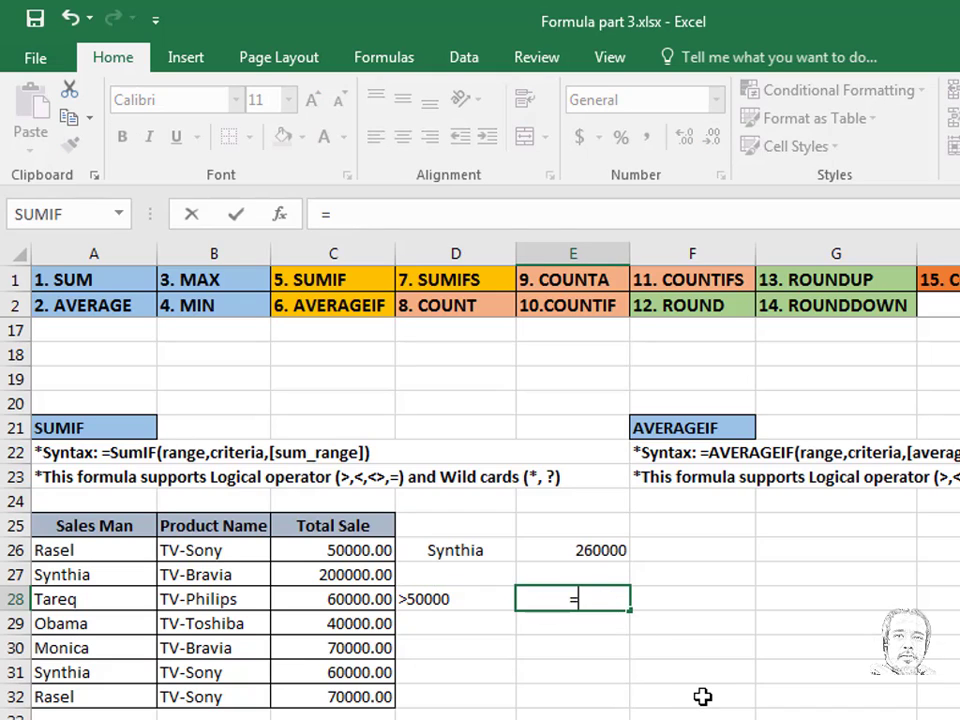
type("sumif")
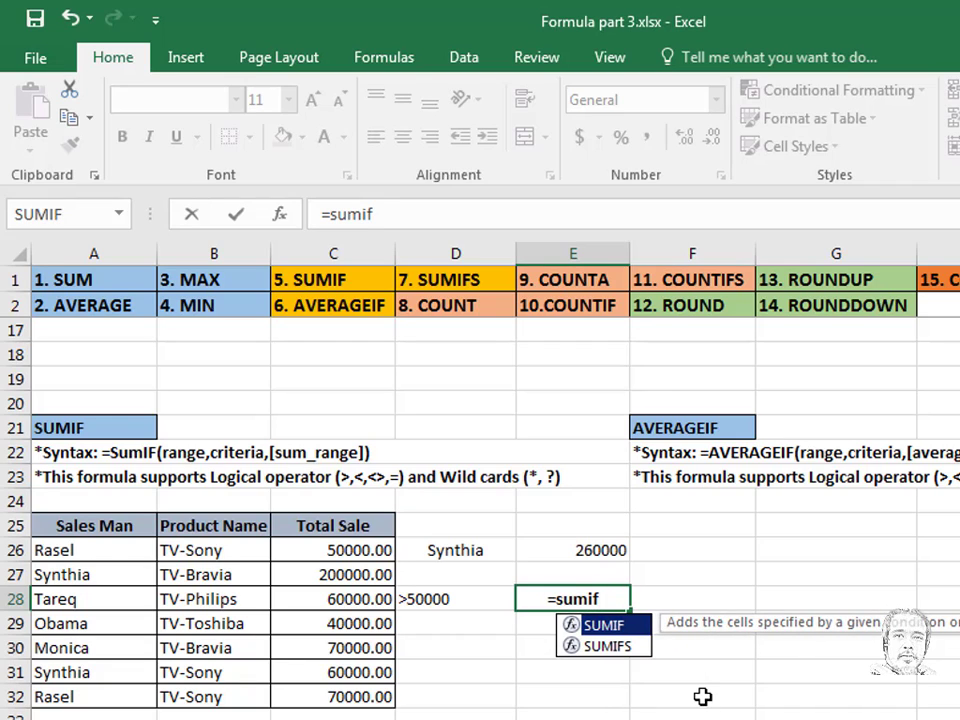
key("Tab")
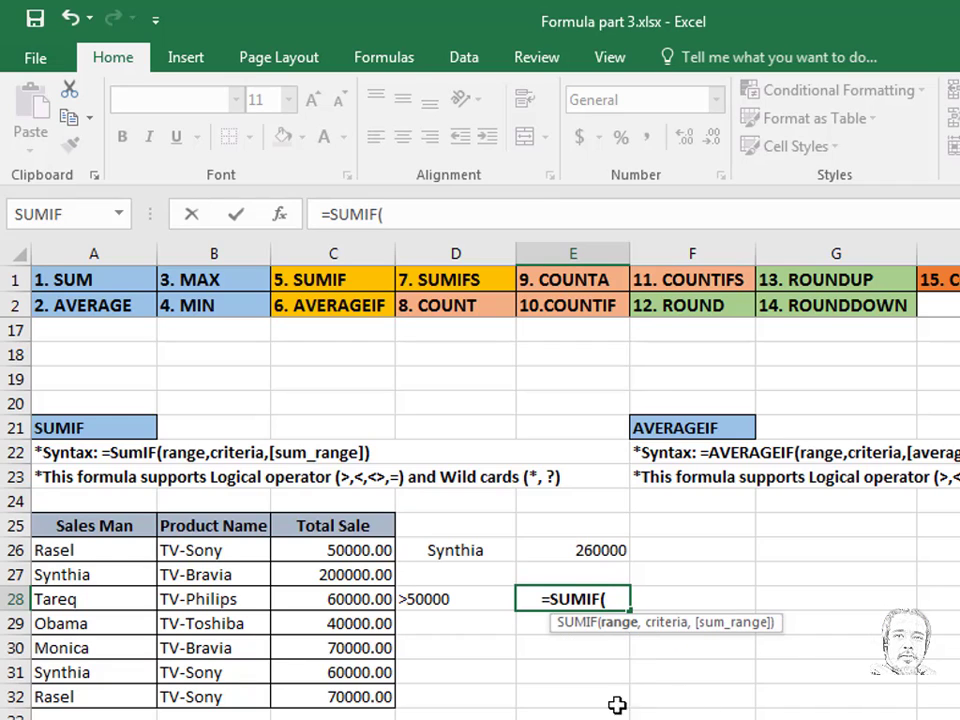
left_click_drag(364, 553, 349, 692)
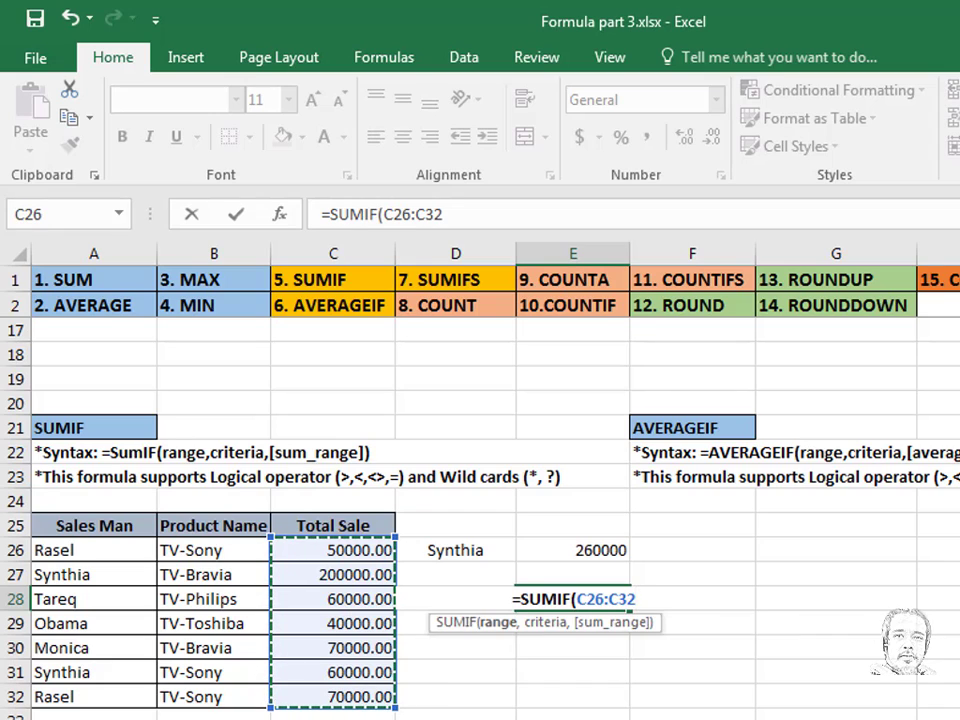
type(",")
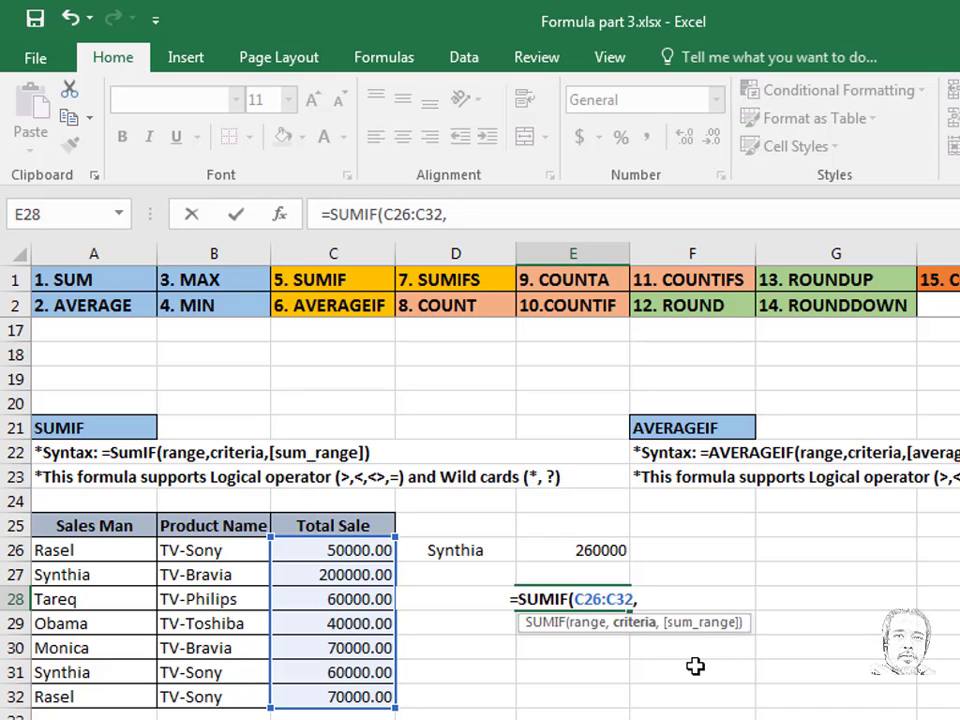
type("\"")
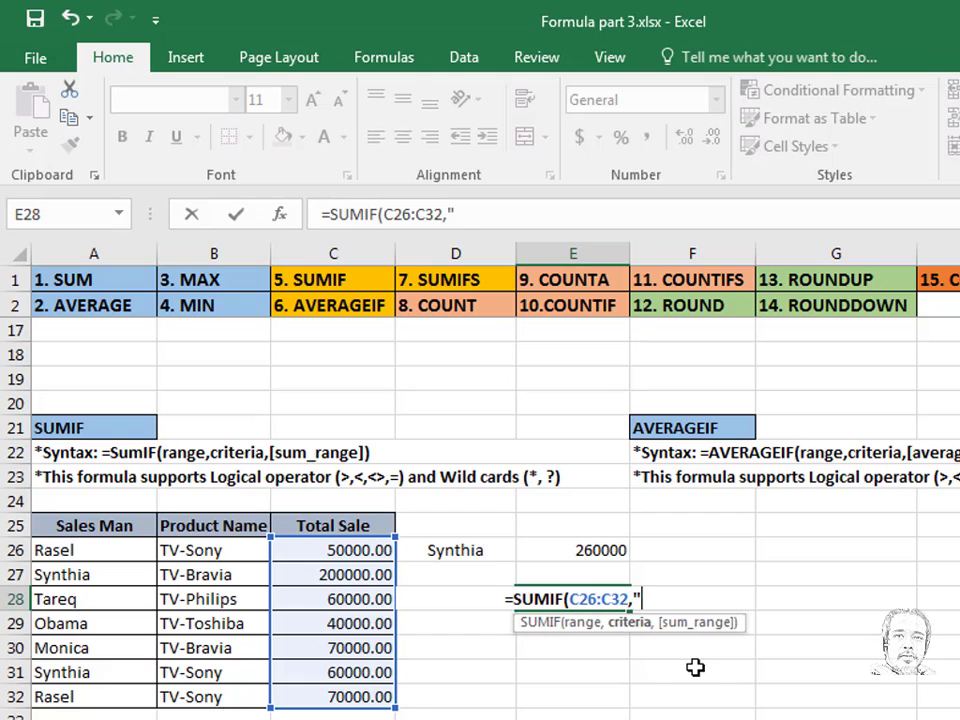
type(">")
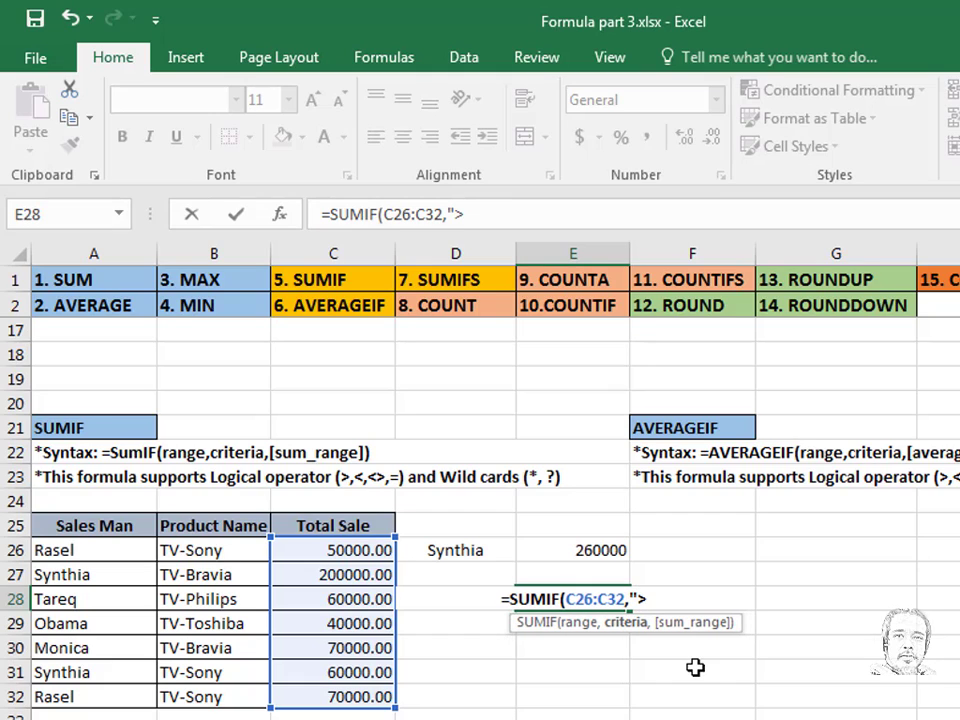
type("50000")
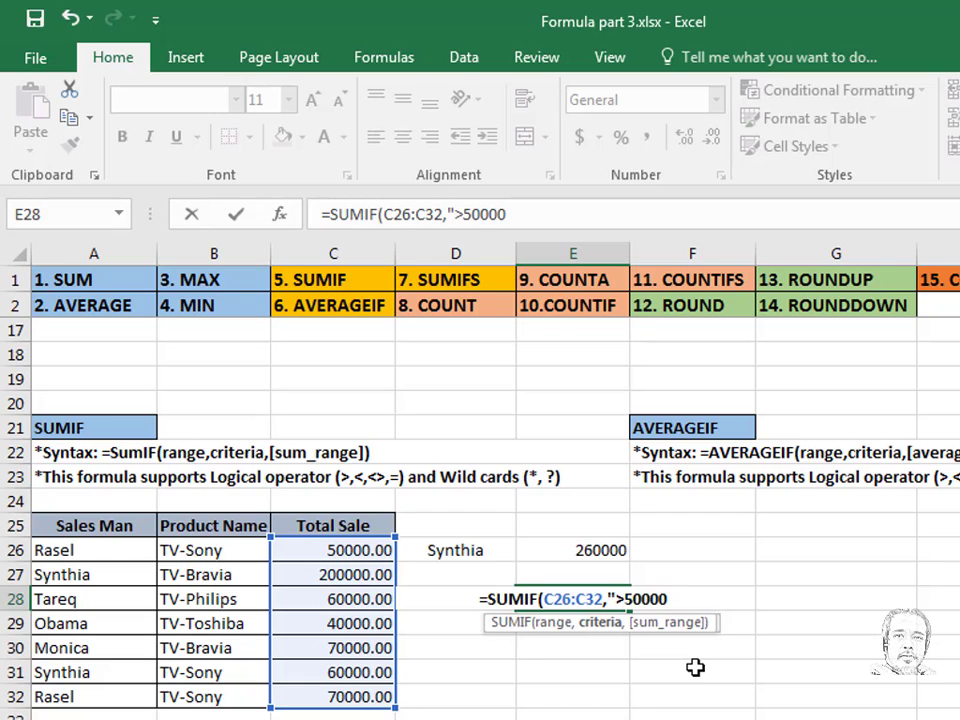
type("\")")
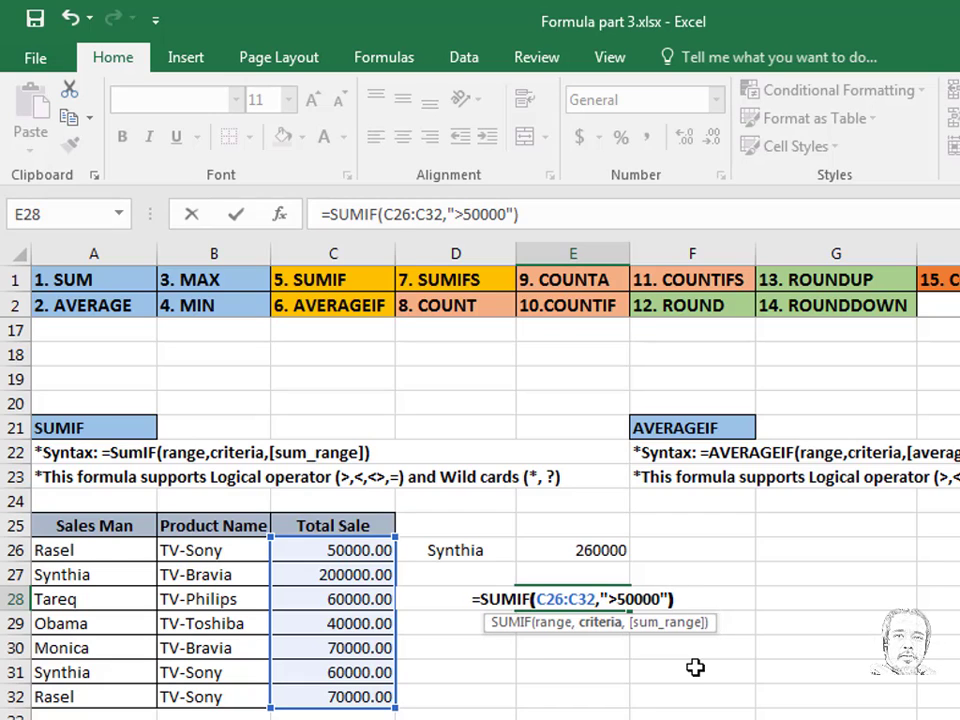
key("Return")
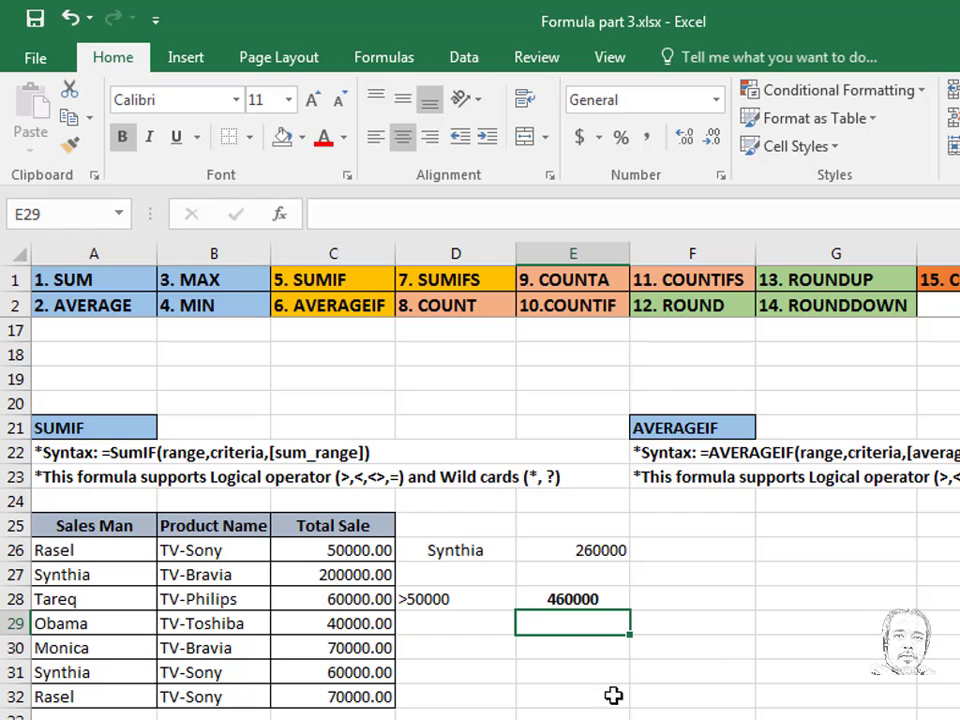
left_click(610, 599)
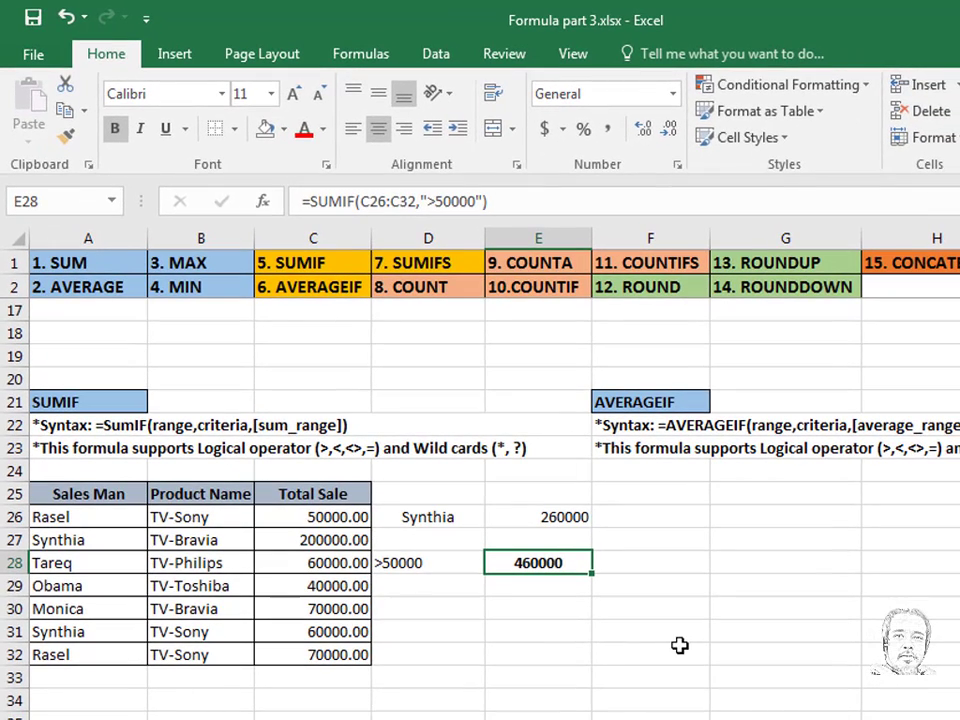
Enter =SUMIF(B26:B32,"*Sony",C26:C32) in F32 and compare its result with the TV-Sony sales in rows 26, 31 and 32
left_click(677, 645)
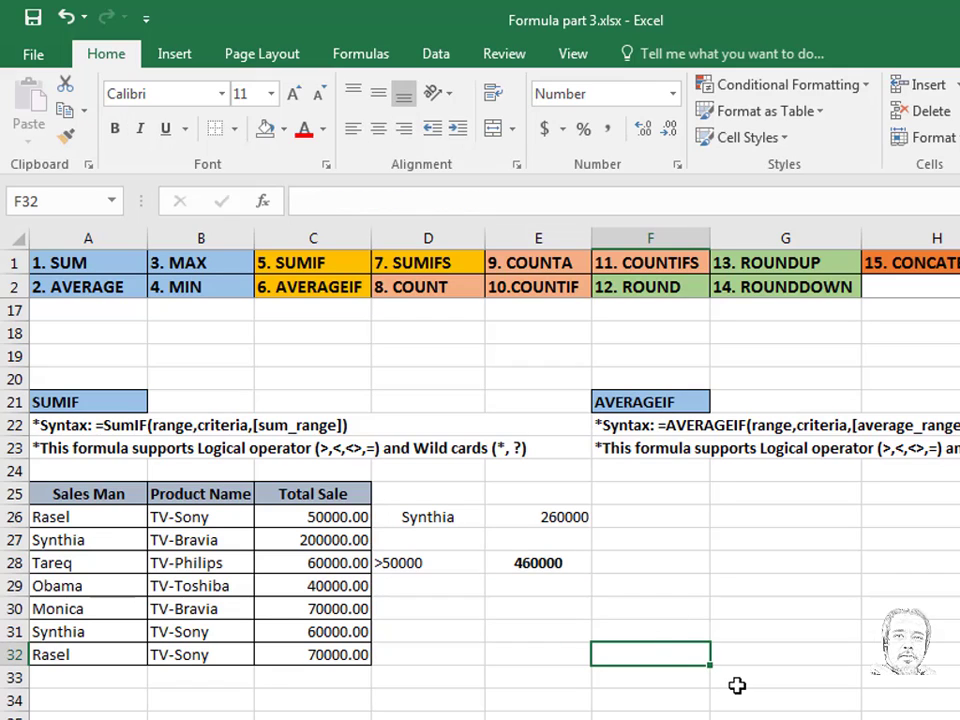
type("=")
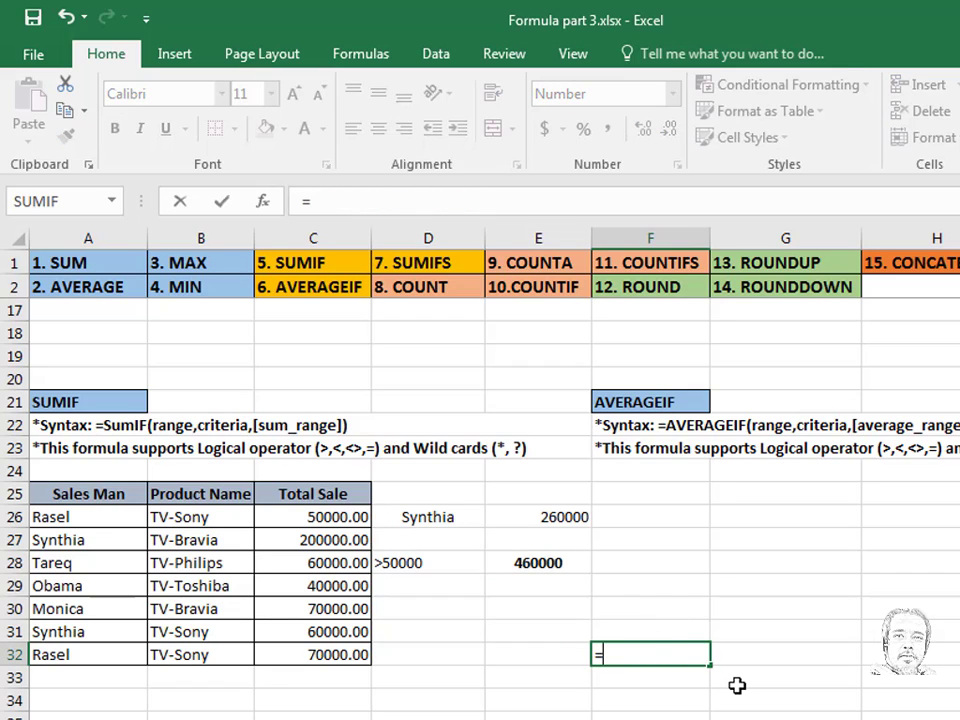
type("sumif")
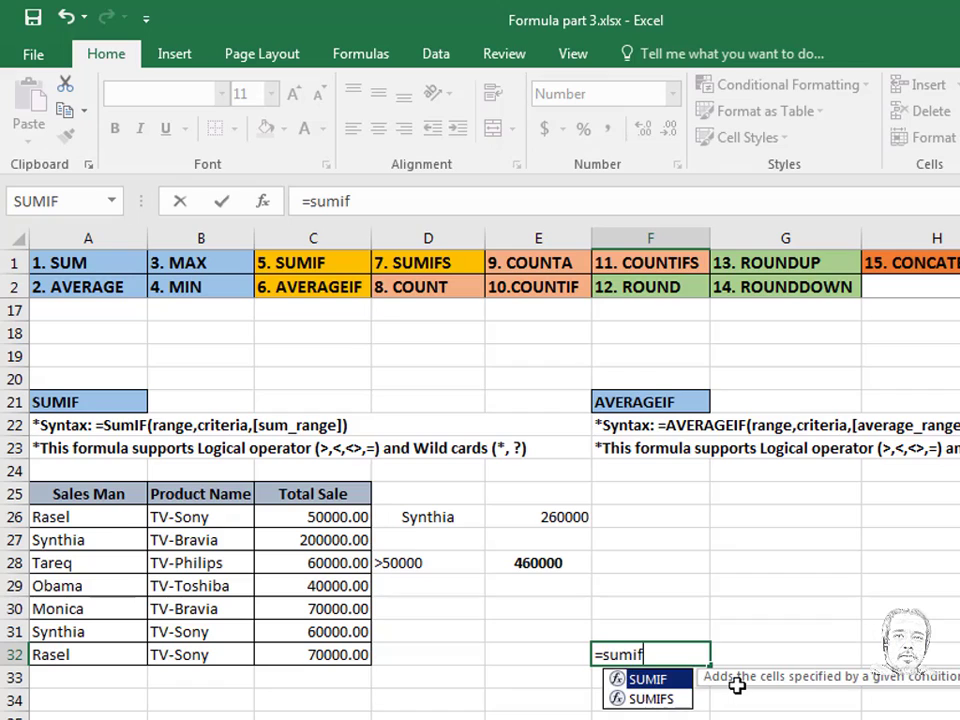
key("Tab")
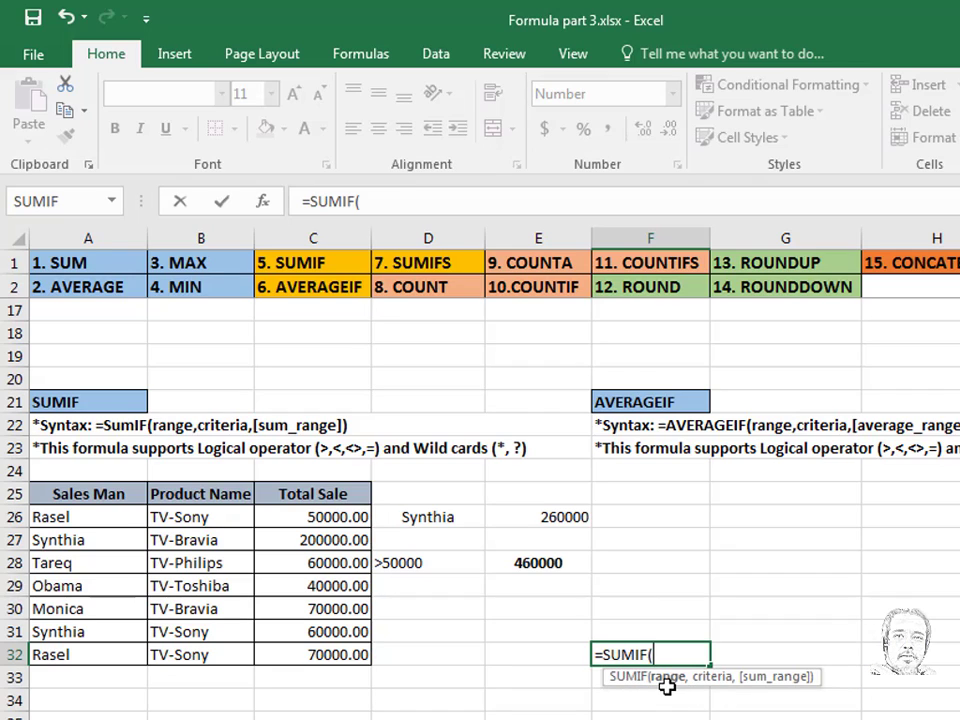
left_click_drag(218, 517, 205, 645)
type(",")
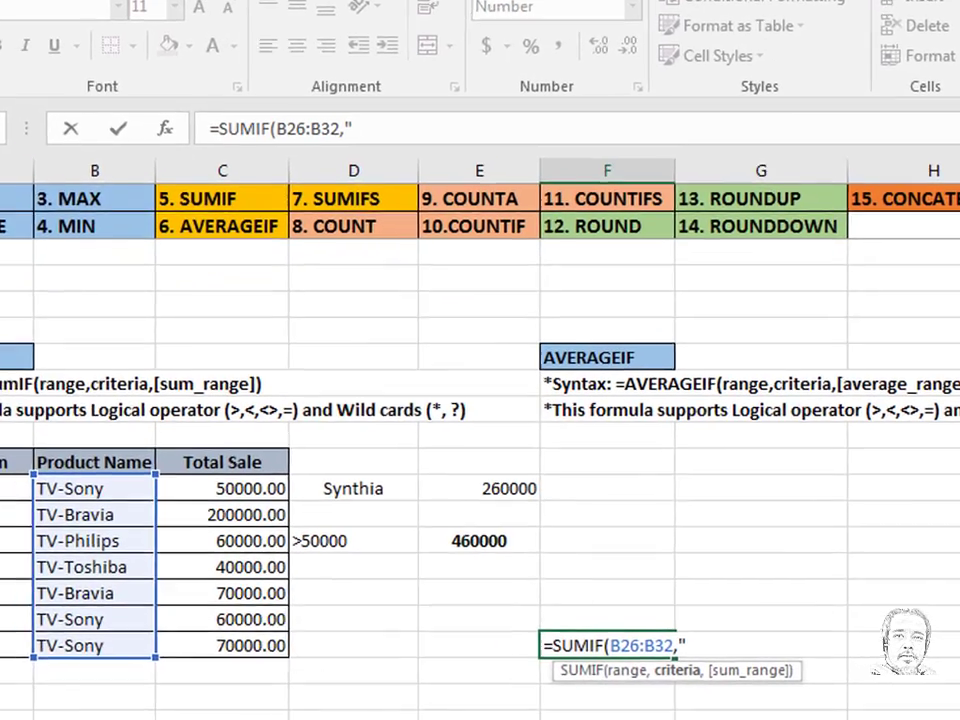
type("*")
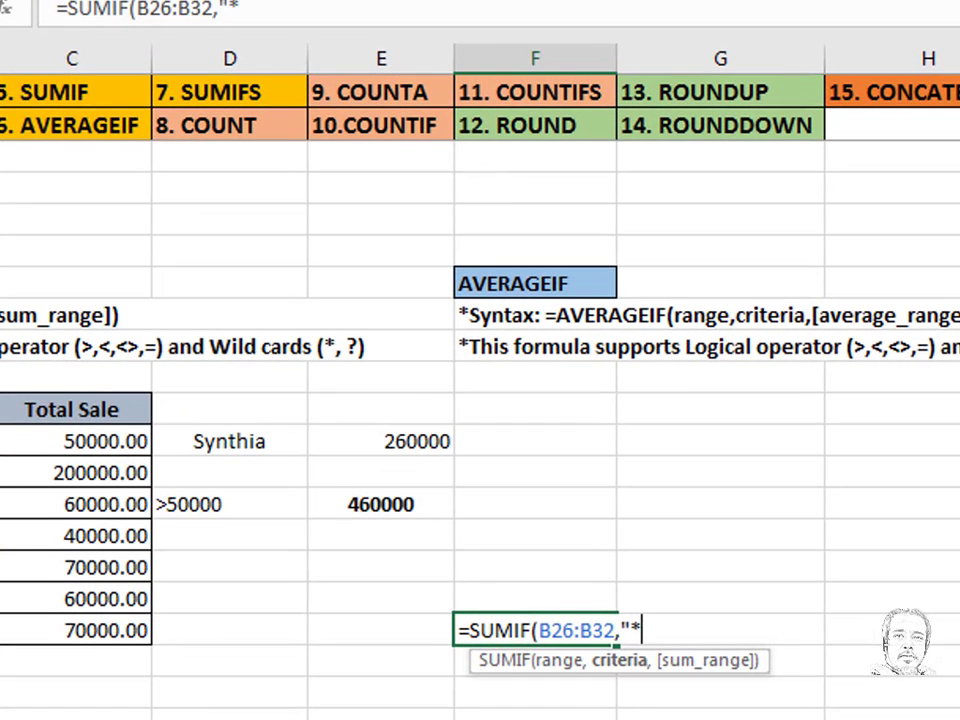
type("Sony")
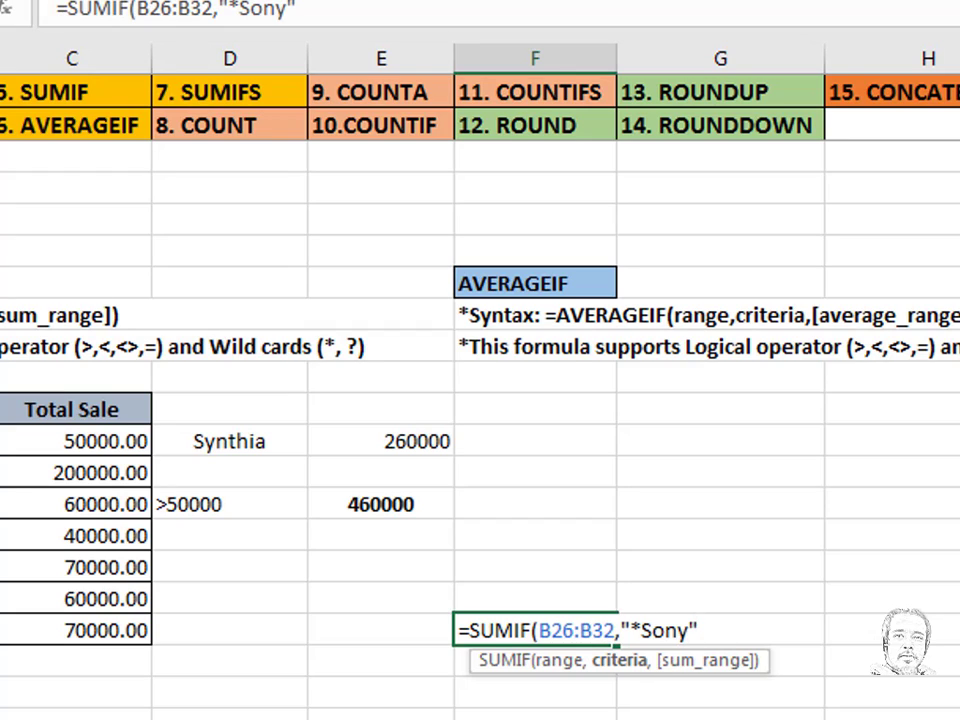
type("\",")
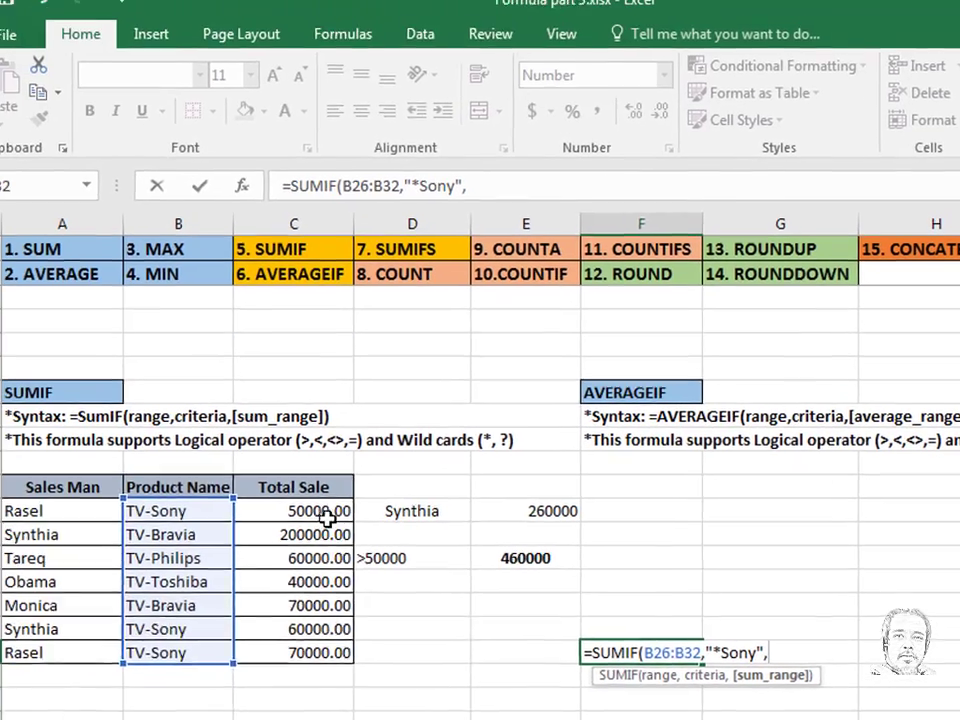
left_click_drag(325, 512, 324, 650)
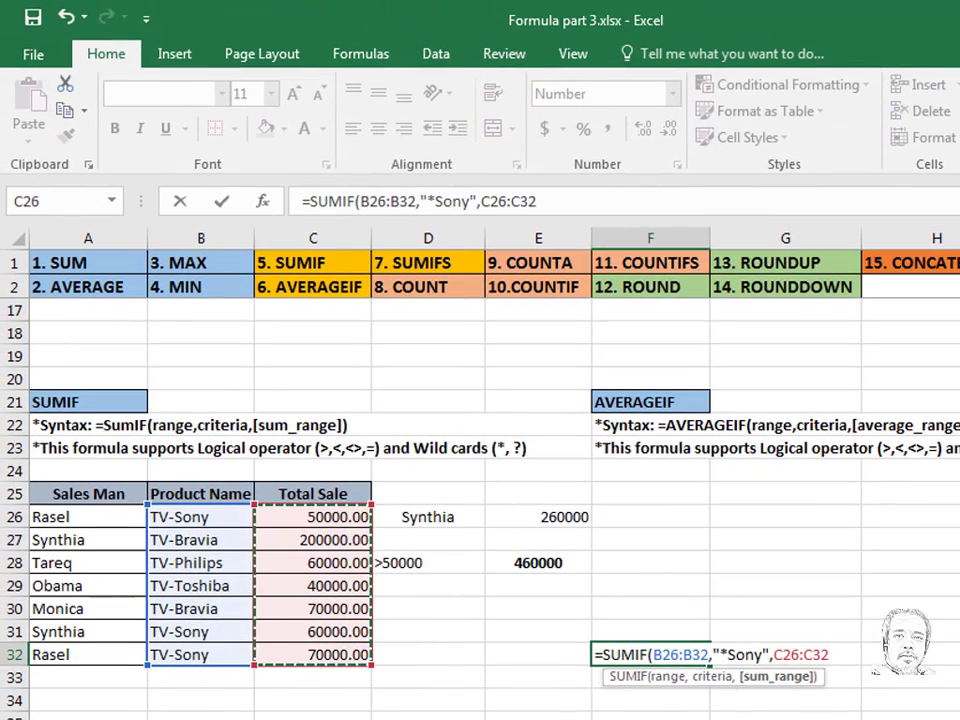
type(")")
key("Return")
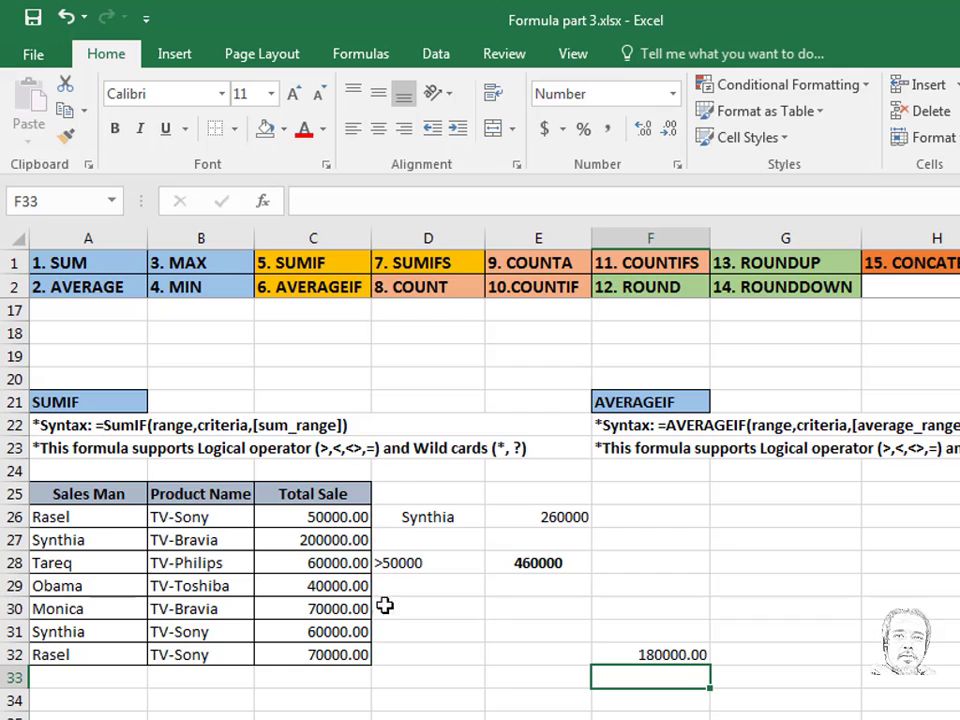
left_click(175, 520)
left_click_drag(175, 520, 312, 529)
left_click_drag(190, 632, 321, 634)
left_click_drag(189, 660, 312, 656)
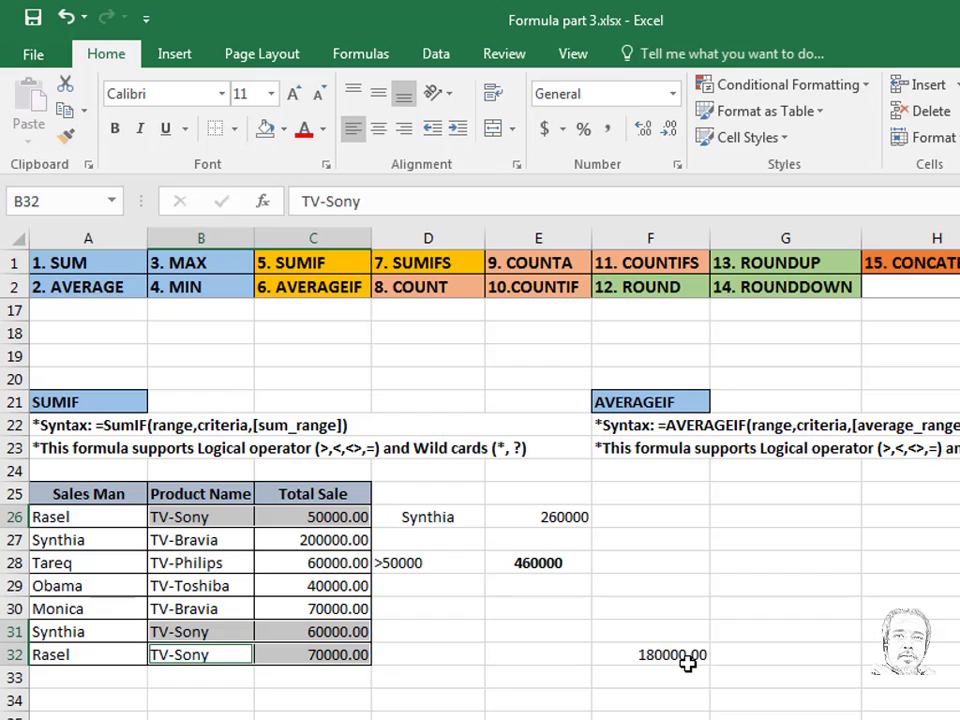
Enter *Sony in D32 and replace the "*Sony" criterion of the SUMIF formula in F32 with D32
left_click(425, 657)
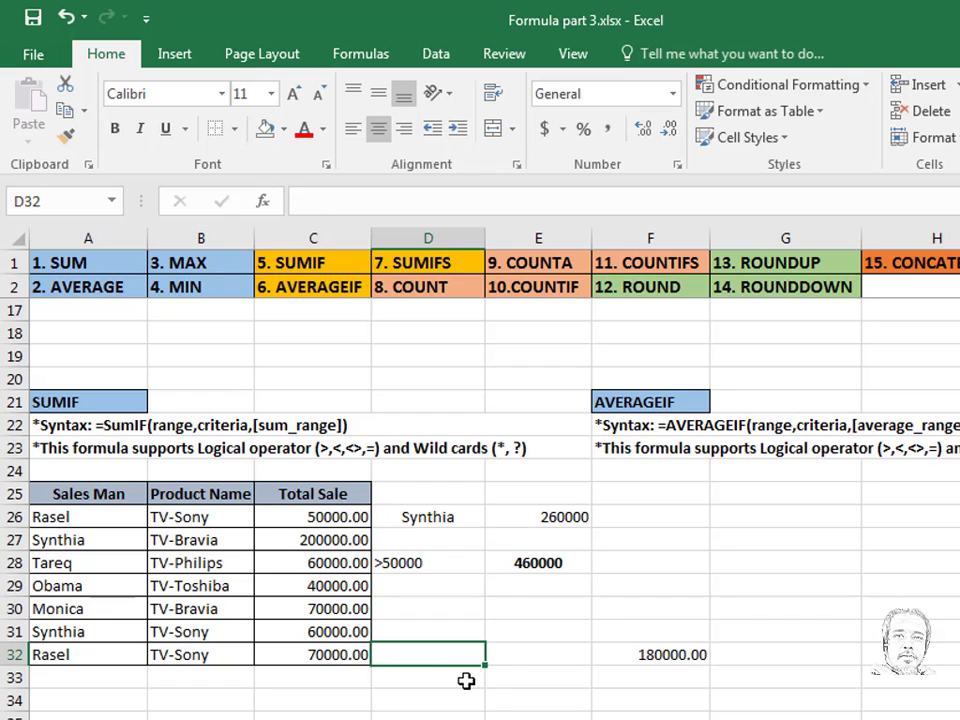
type("*S")
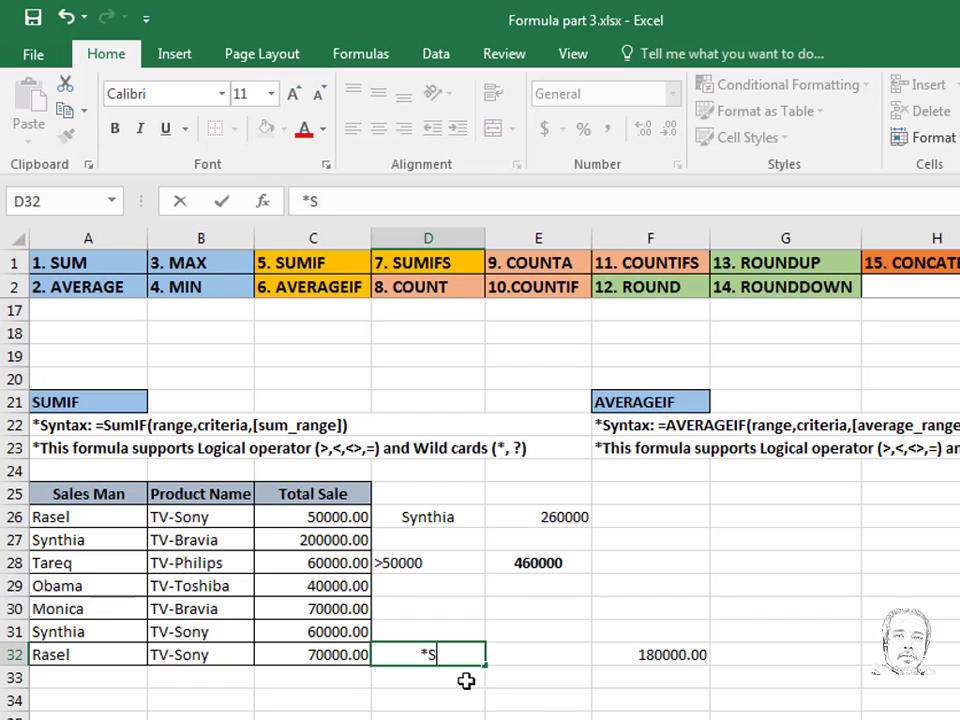
type("ony")
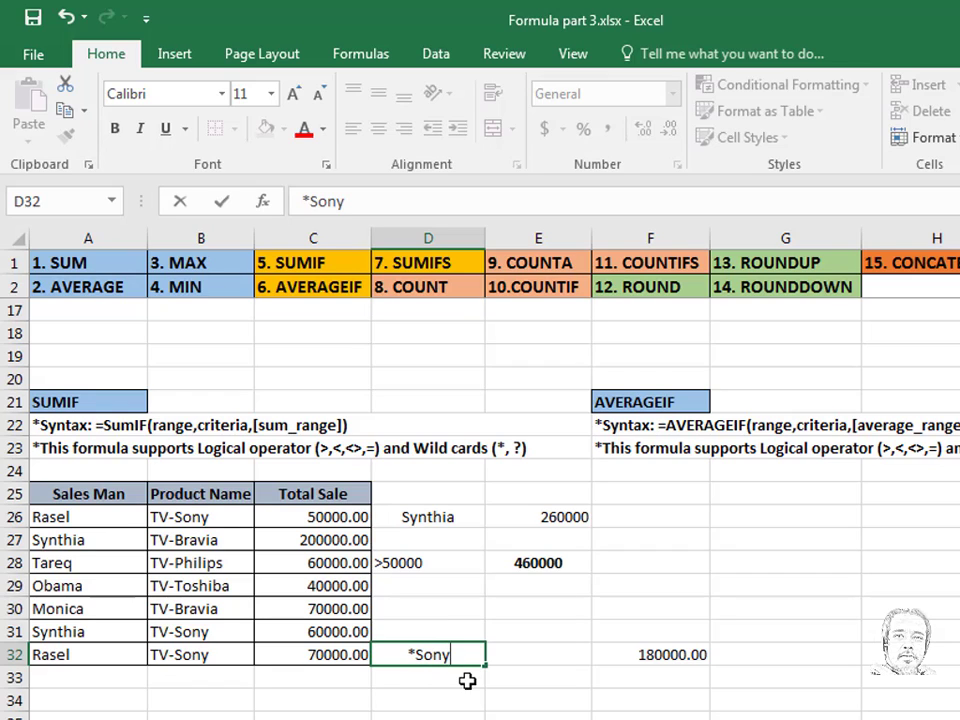
double_click(668, 654)
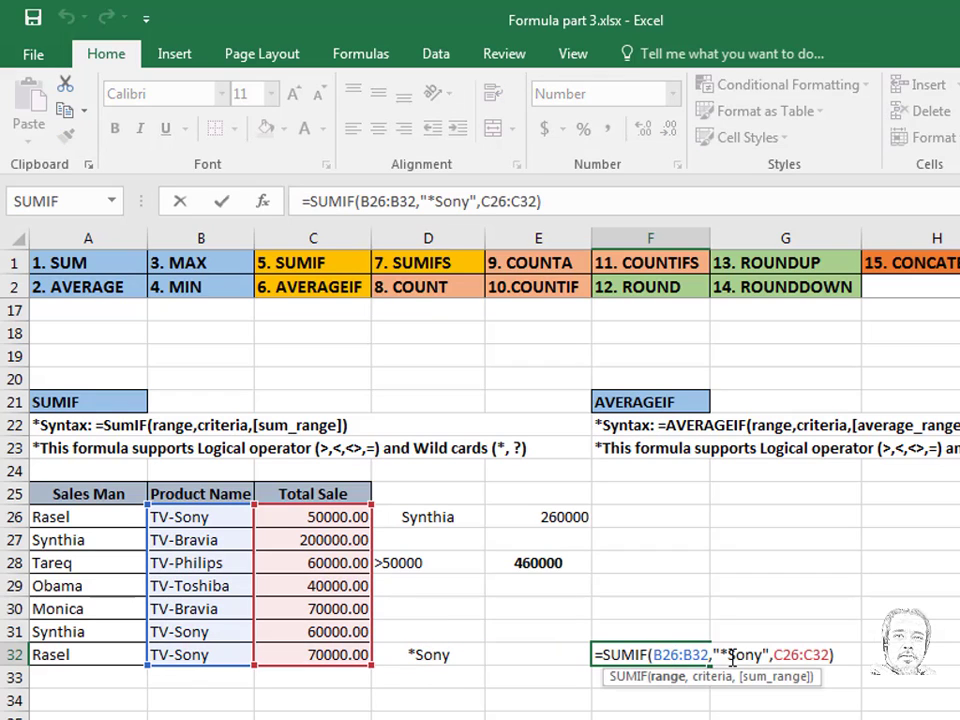
left_click_drag(770, 650, 712, 655)
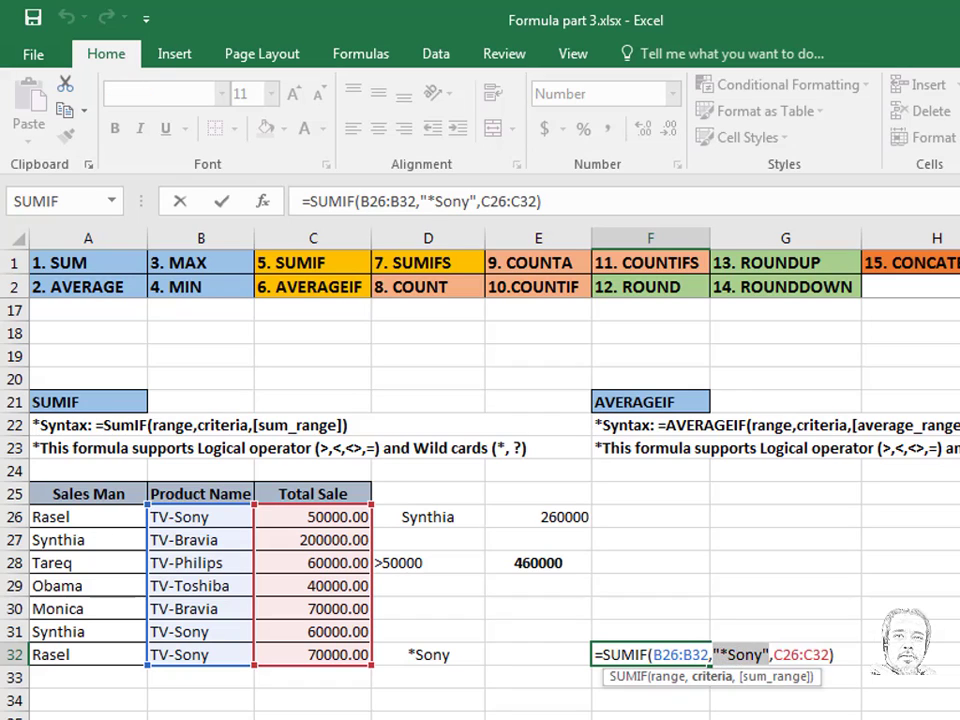
key("Delete")
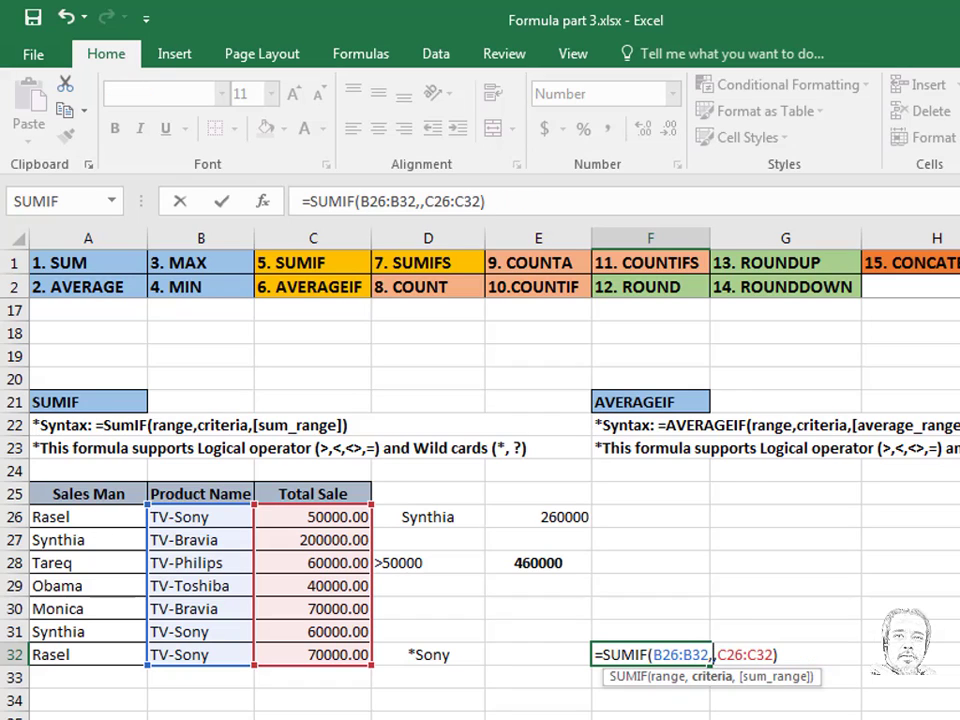
left_click(434, 654)
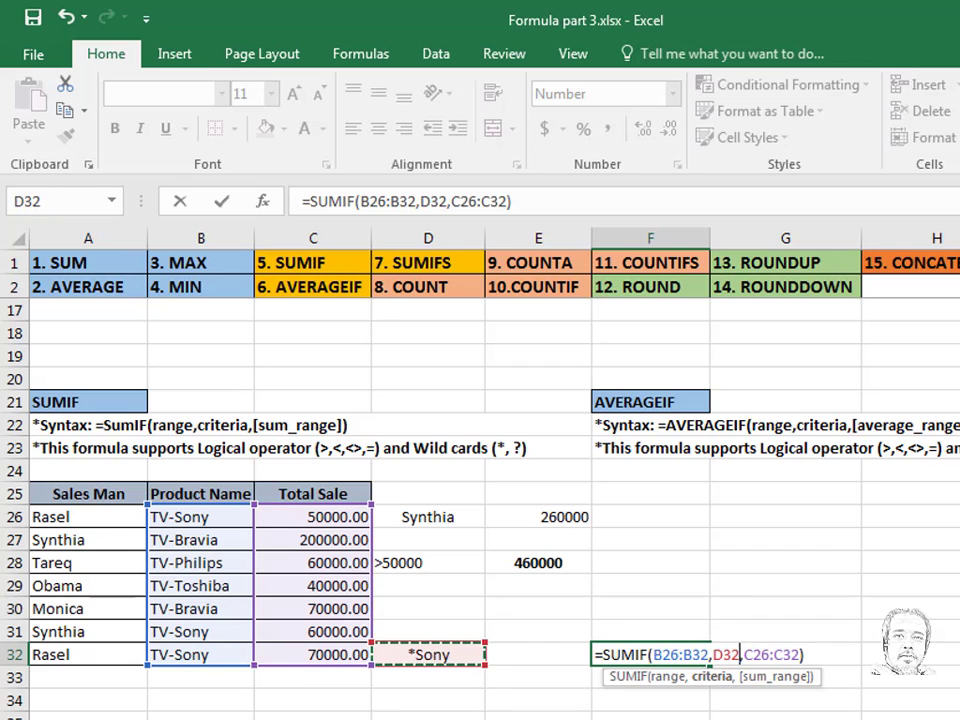
key("Return")
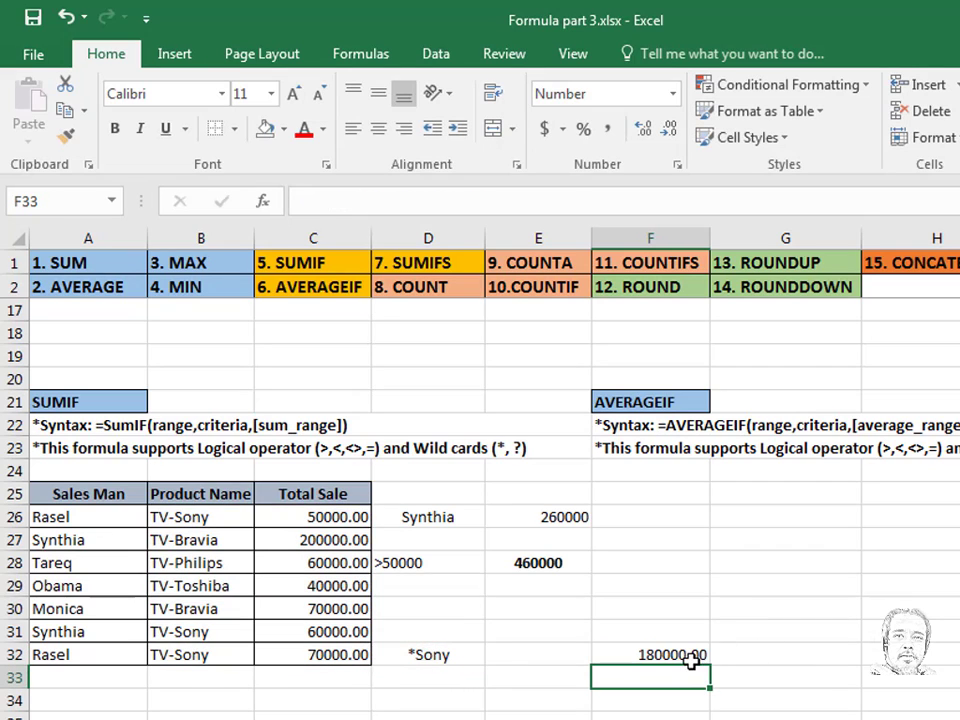
Change the wildcard criterion in D32 to *Bravia so the SUMIF formula totals the Bravia sales
left_click(460, 652)
double_click(460, 652)
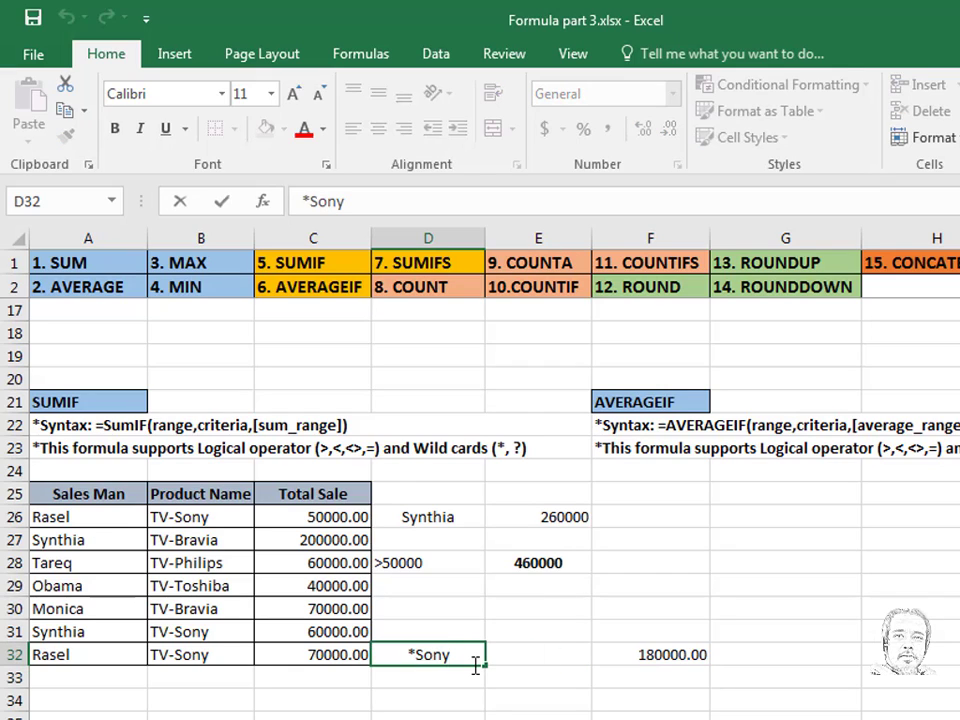
key("BackSpace")
key("BackSpace")
key("BackSpace")
key("BackSpace")
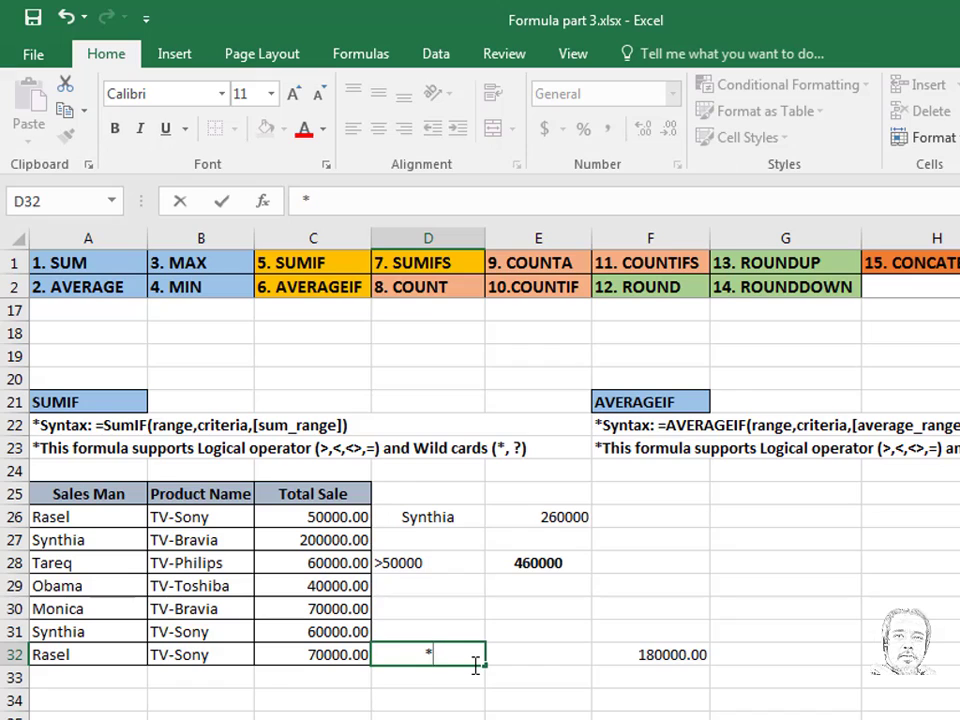
type("Bravia")
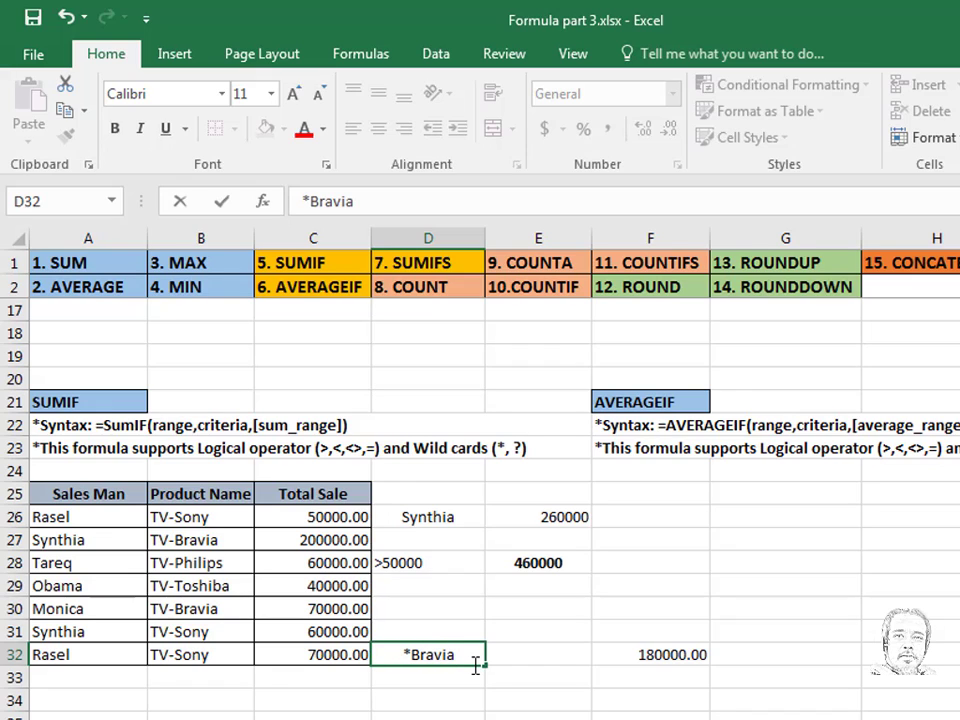
key("Return")
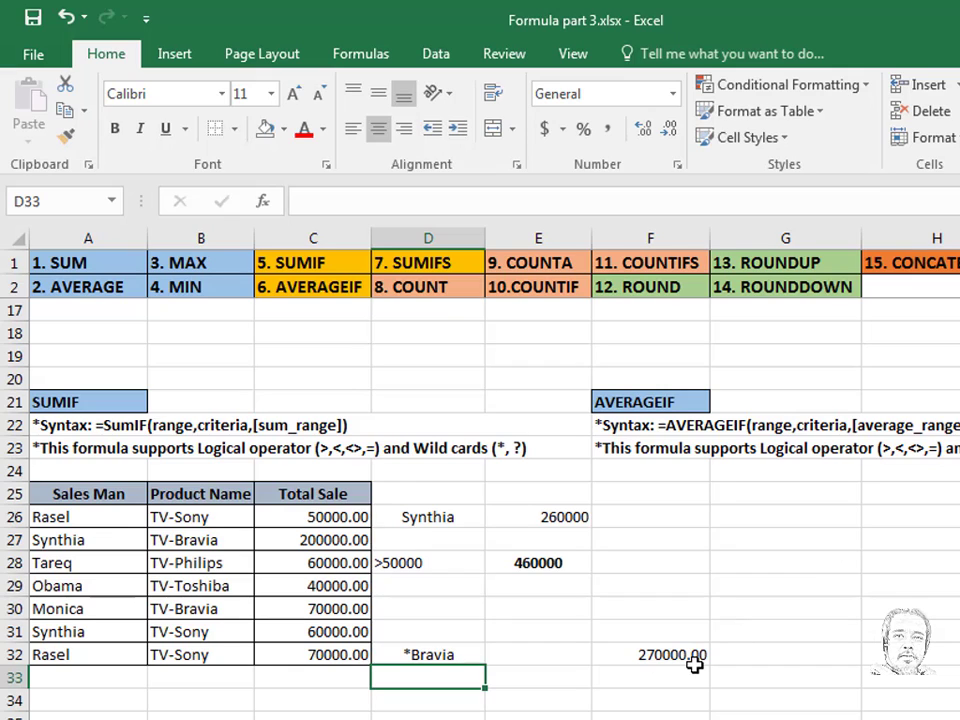
Check the Bravia sales in rows 27 and 30 against the SUMIF result, and clear the example criteria and formulas from D26:F32
left_click_drag(180, 541, 306, 542)
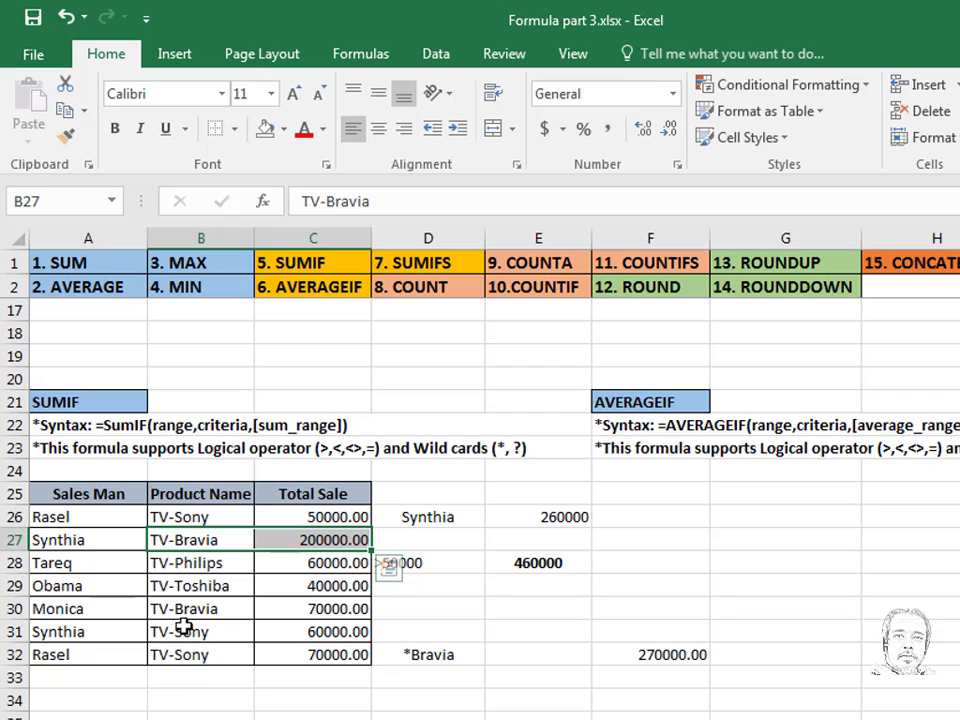
left_click_drag(160, 612, 320, 611)
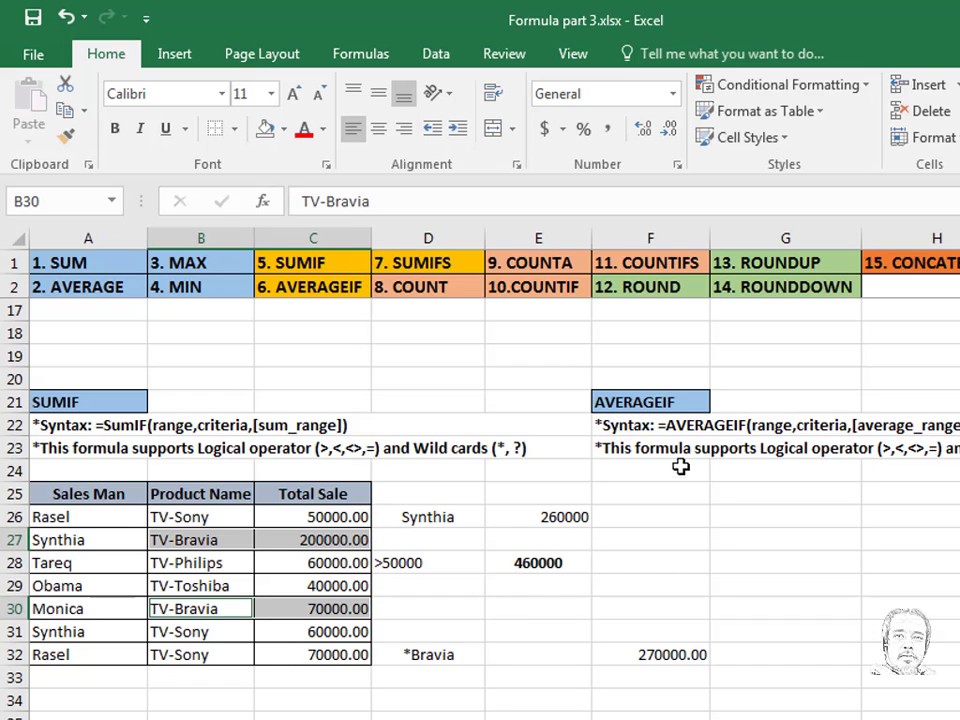
left_click_drag(428, 515, 700, 655)
key("Delete")
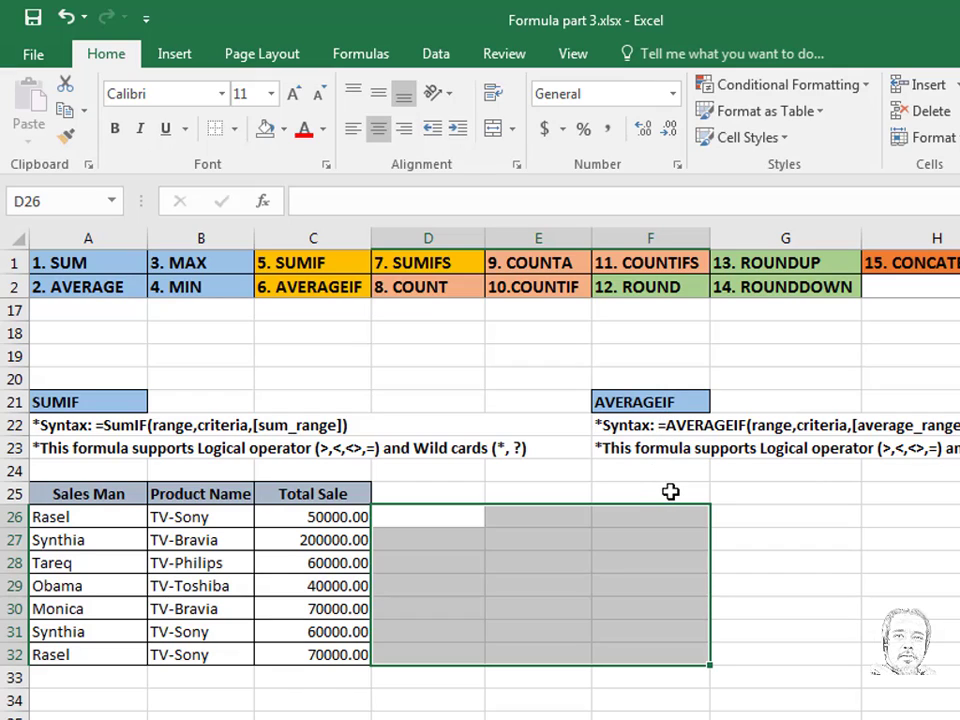
Enter =AVERAGEIF(A26:A32,A26,C26:C32) in E26 to average the sales of the salesman named in A26
left_click(561, 525)
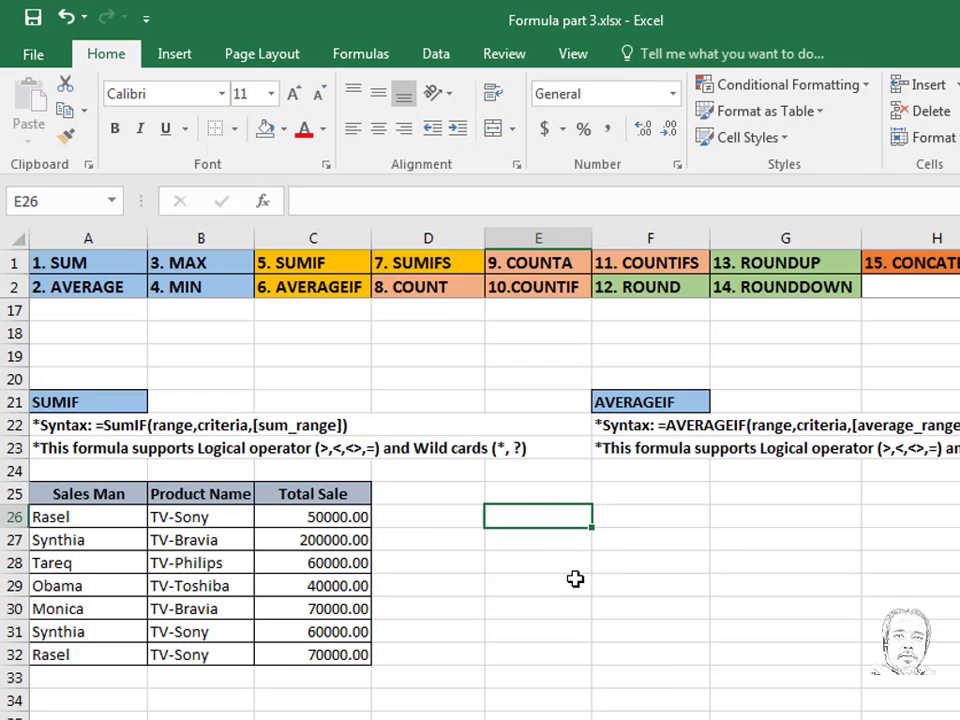
type("=ave")
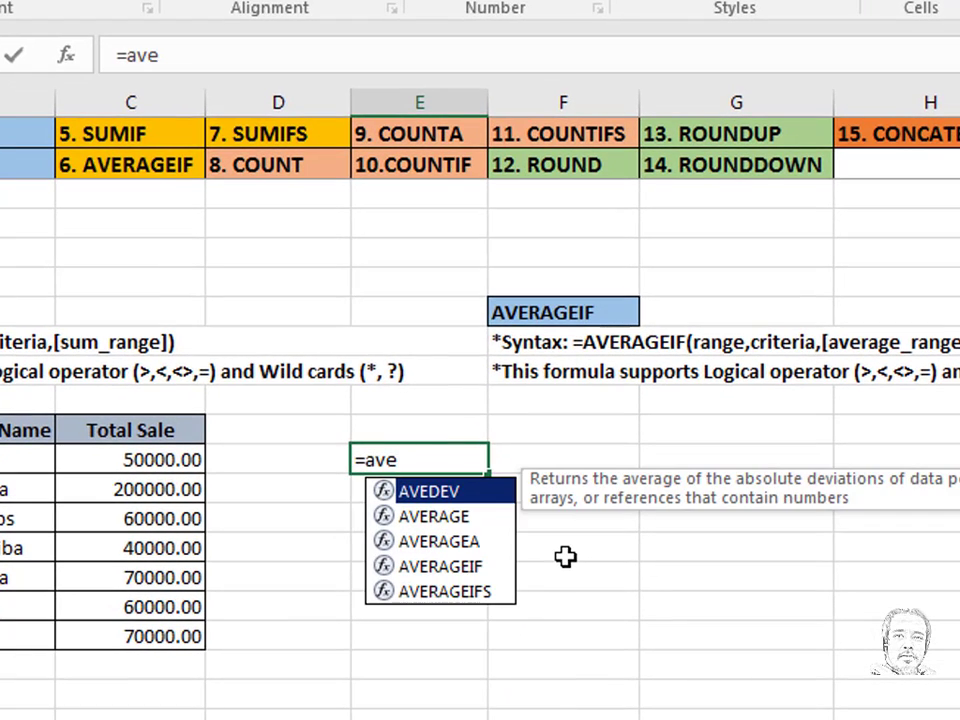
type("rage")
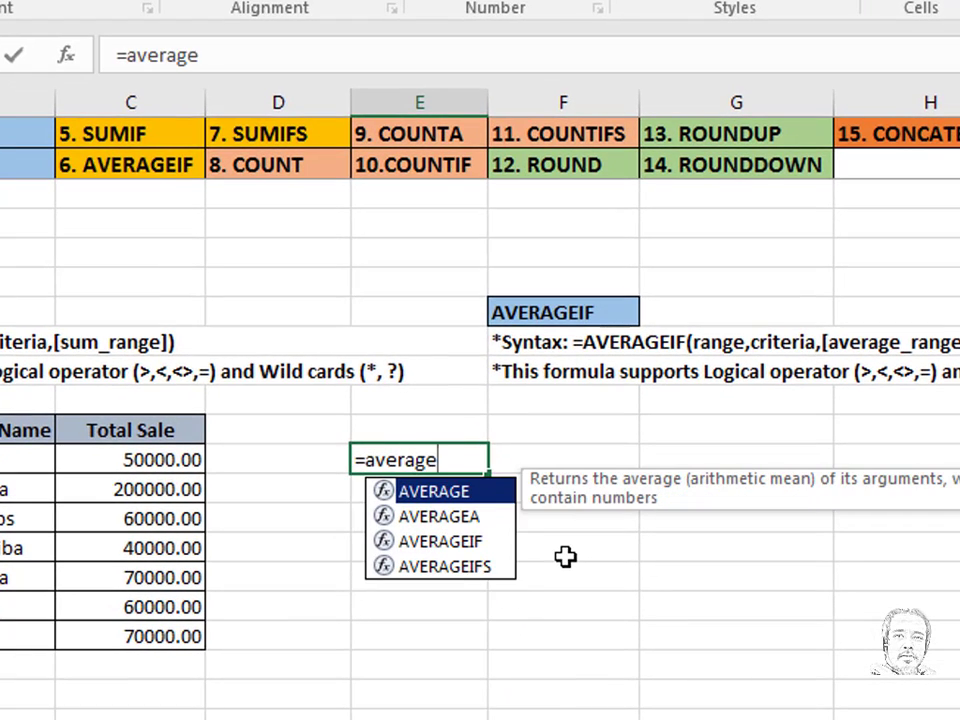
type("i")
key("Tab")
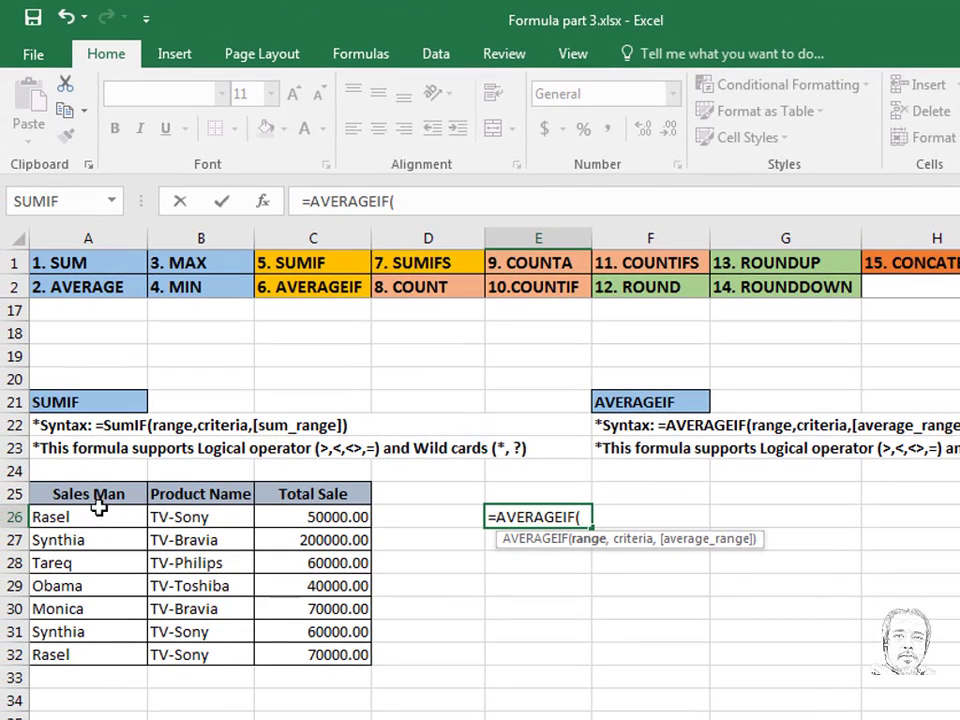
left_click_drag(92, 516, 80, 652)
type(",")
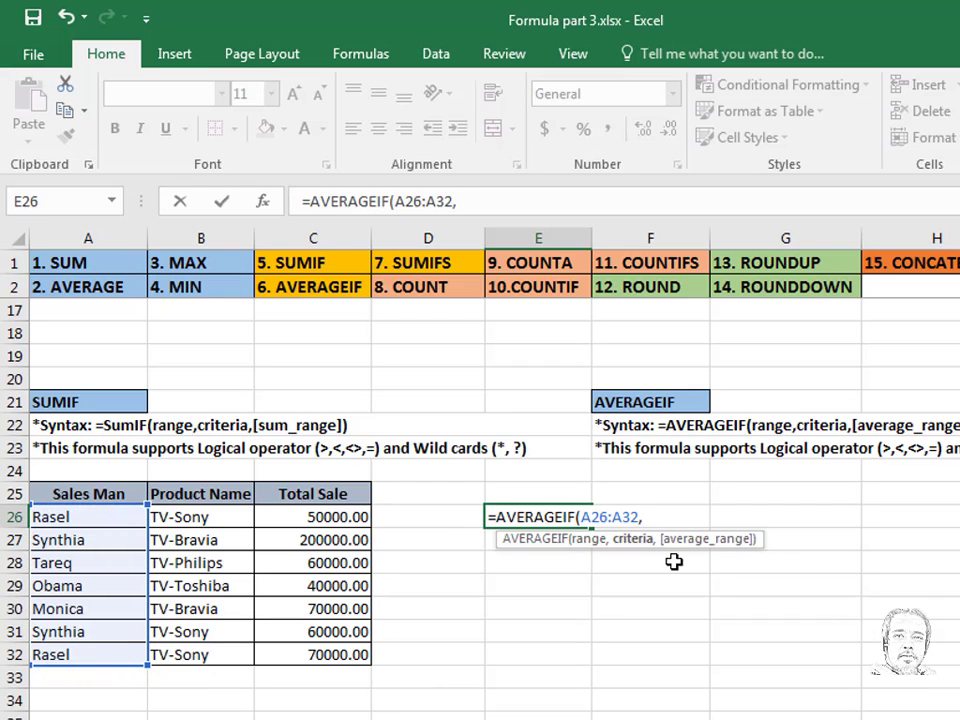
left_click(78, 516)
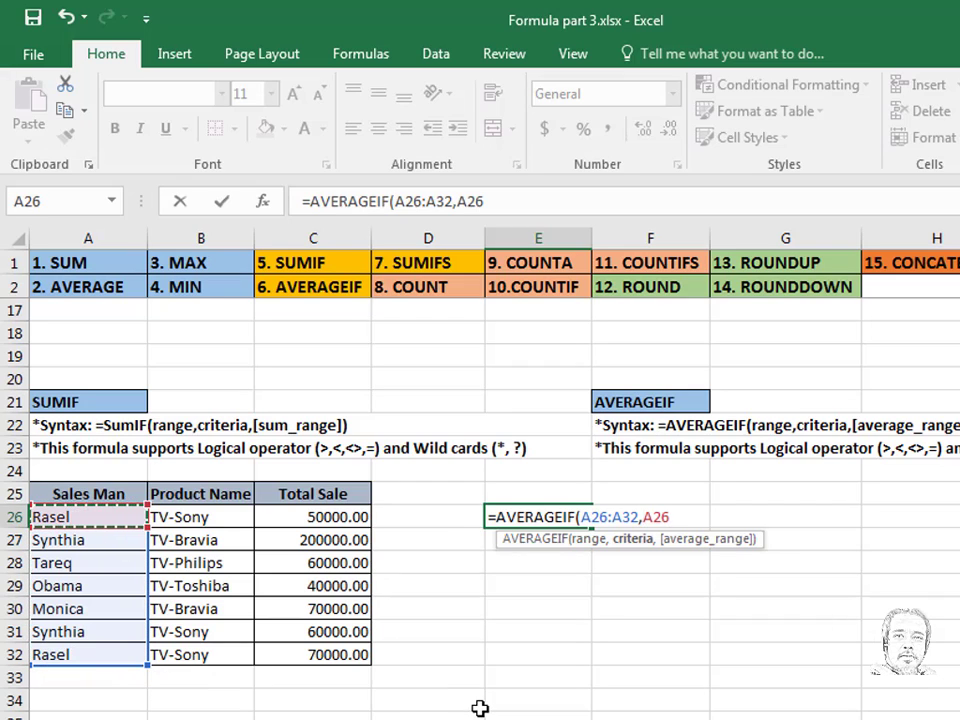
type(",")
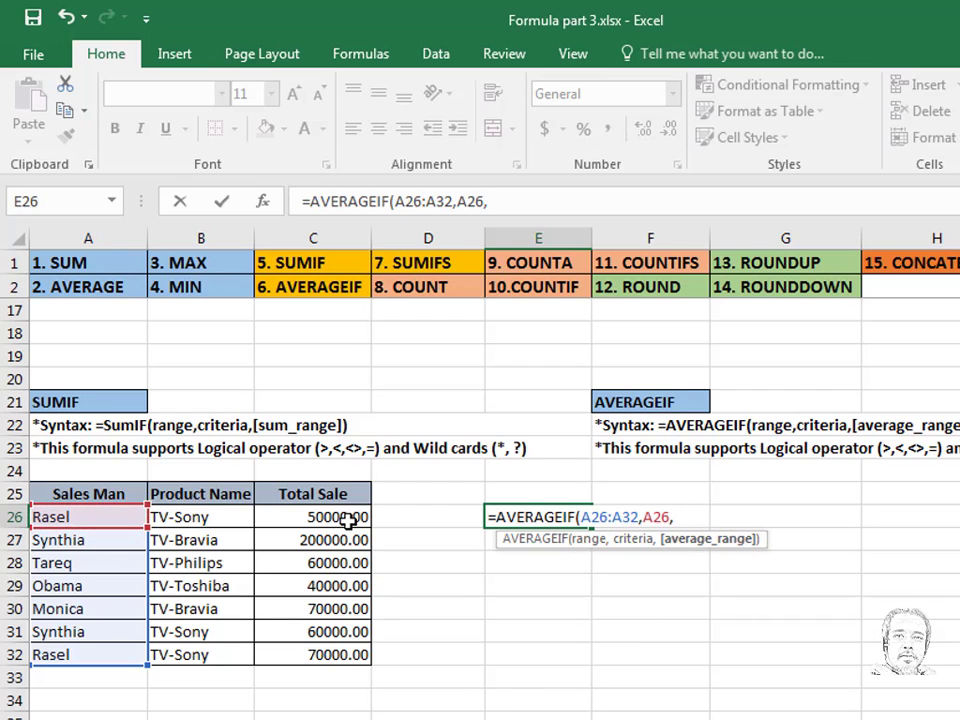
left_click_drag(347, 517, 352, 668)
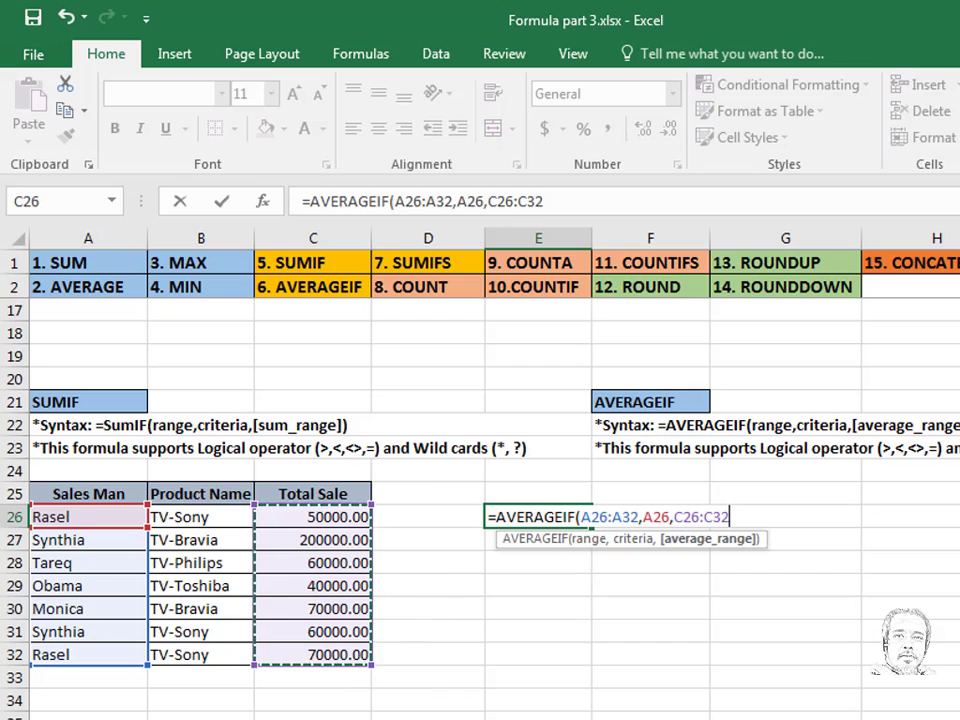
type(")")
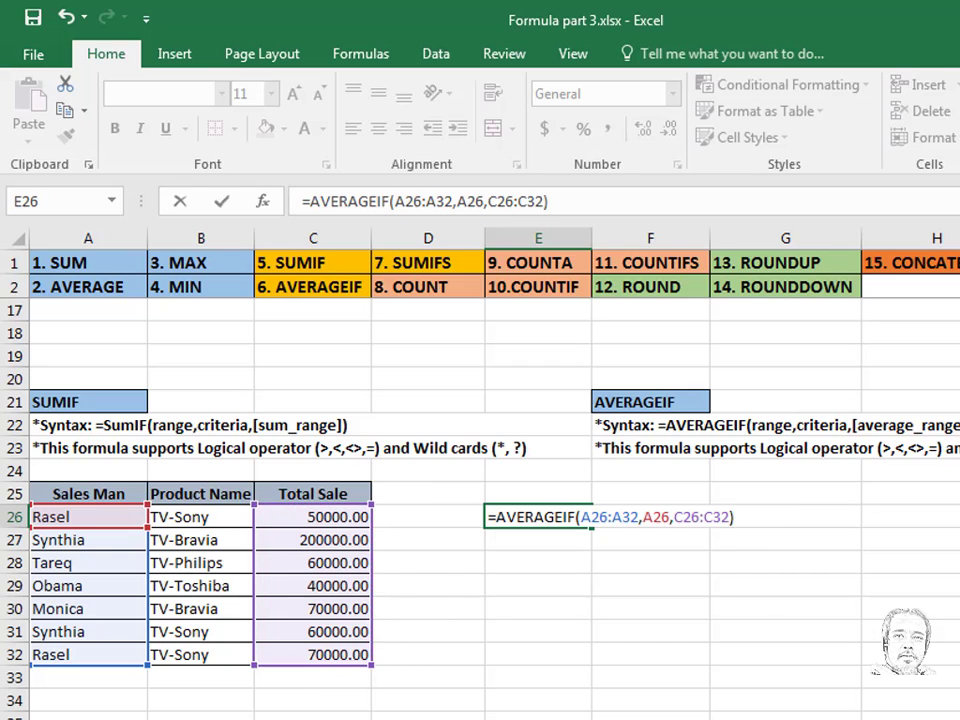
key("Return")
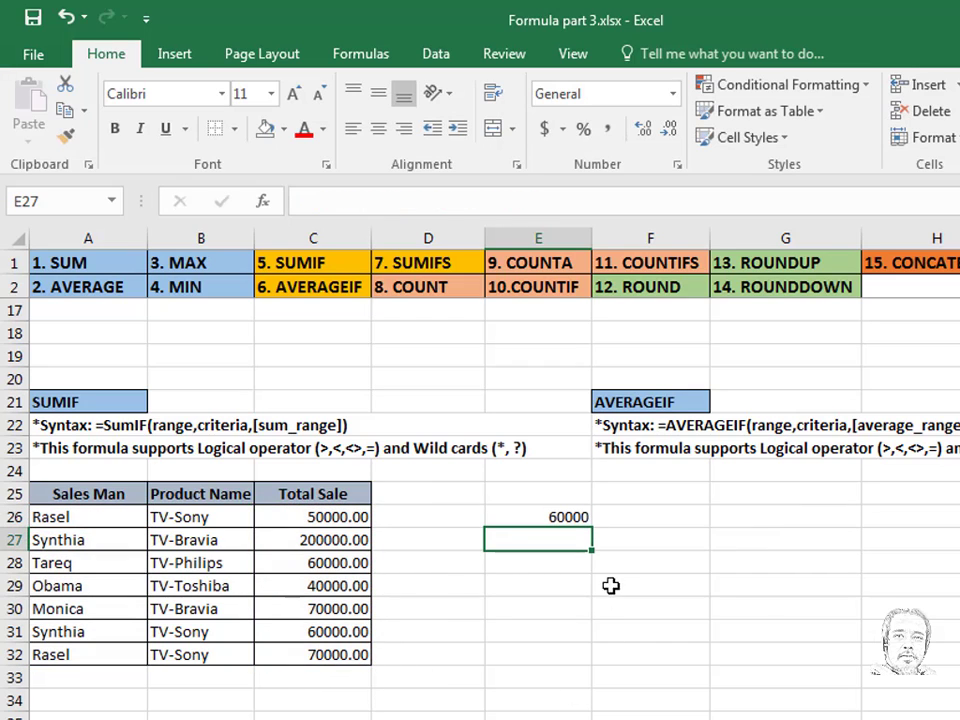
Compare the AVERAGEIF result in E26 with that salesman's sales in rows 26 and 32
left_click(553, 516)
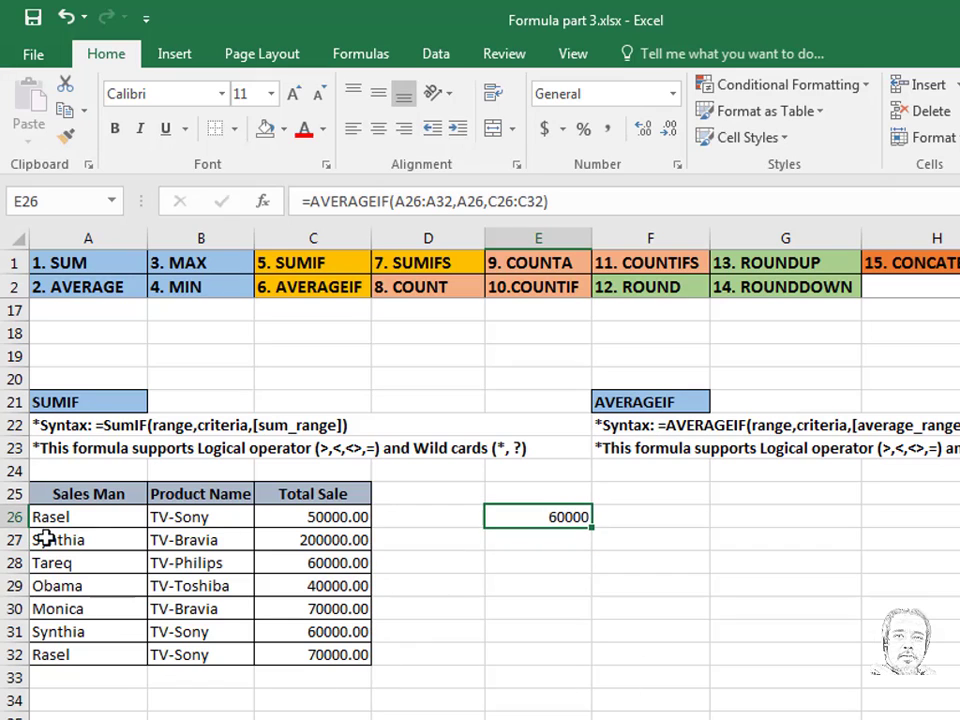
left_click_drag(48, 517, 317, 516)
left_click(69, 654, "ctrl")
left_click_drag(163, 655, 311, 653)
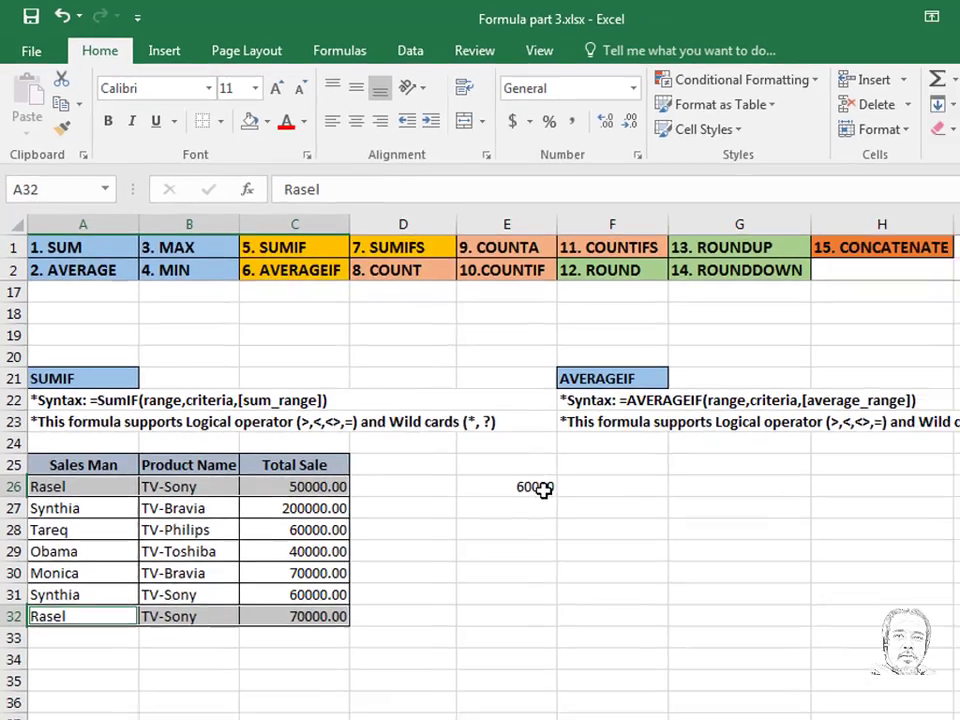
left_click(576, 518)
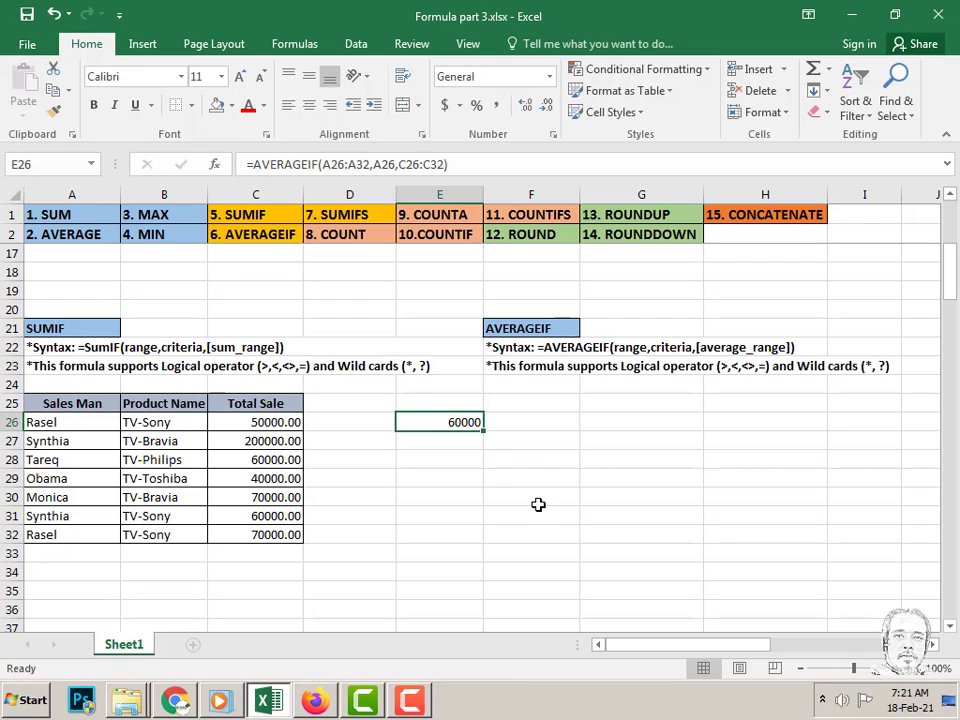
In the SUMIFS section, enter =SUMIFS(C44:C51,A44:A51,A44,B44:B51,B44) in F47 to total the first salesman's Sony sales
scroll(538, 504, "down", 6)
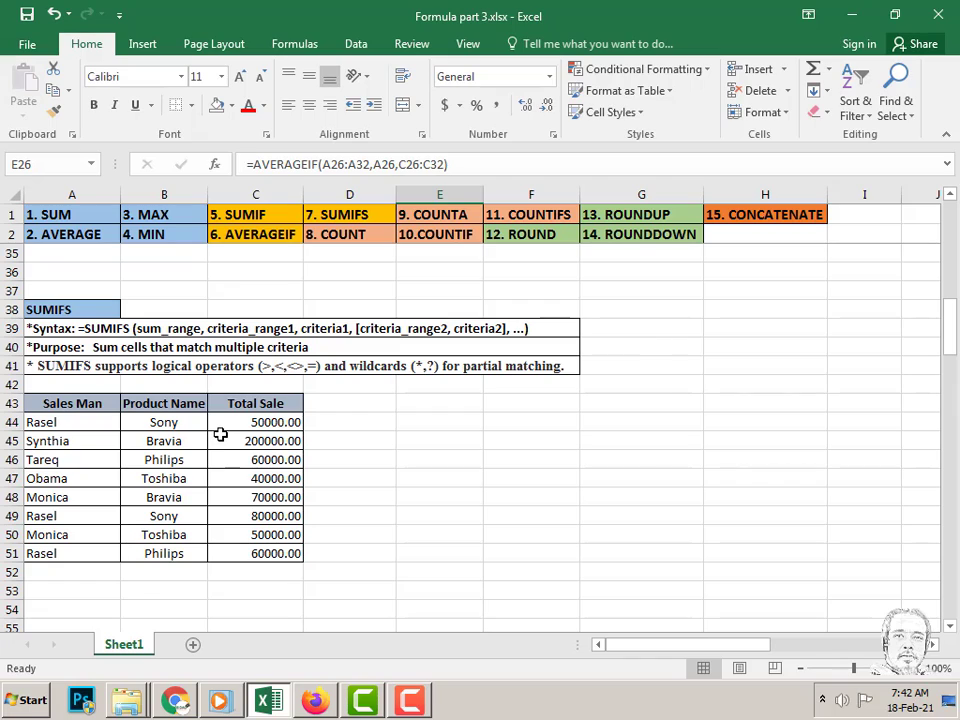
left_click(531, 485)
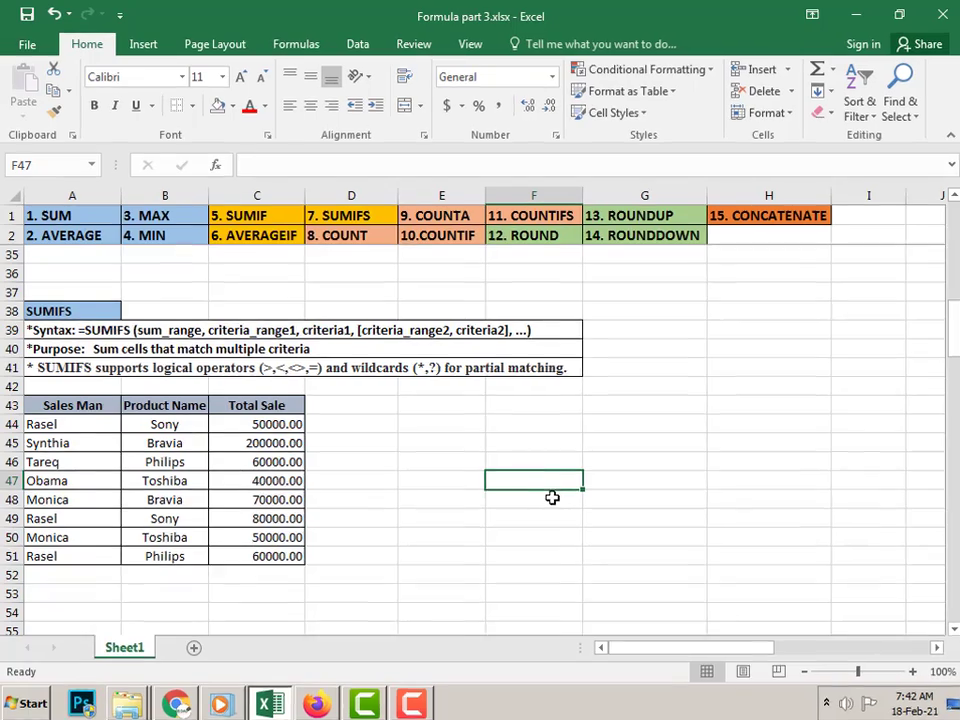
type("=sumifs")
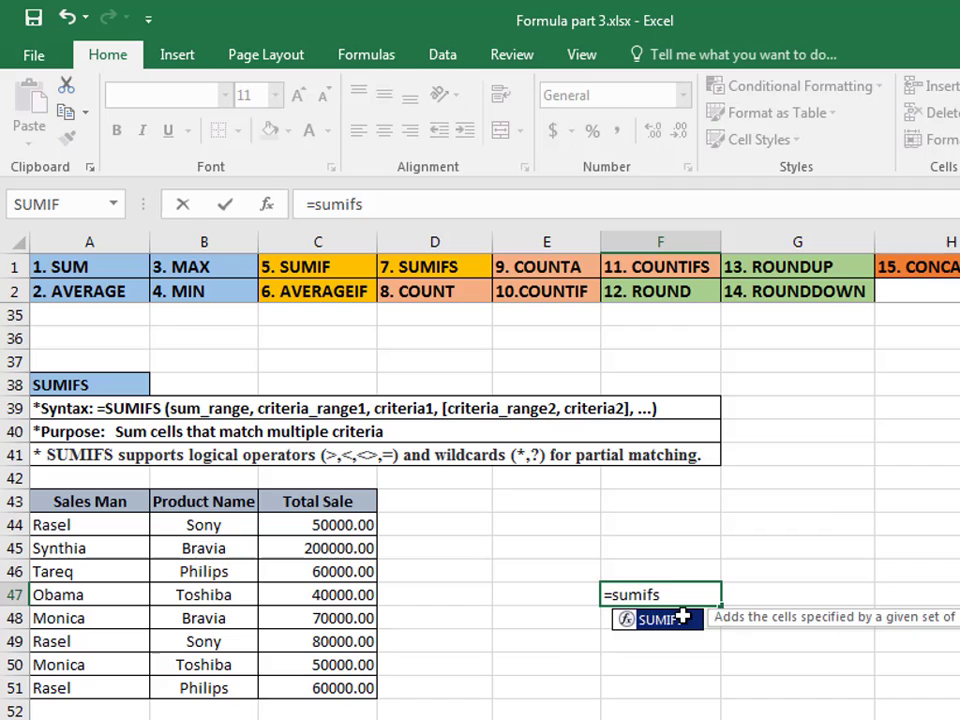
key("Tab")
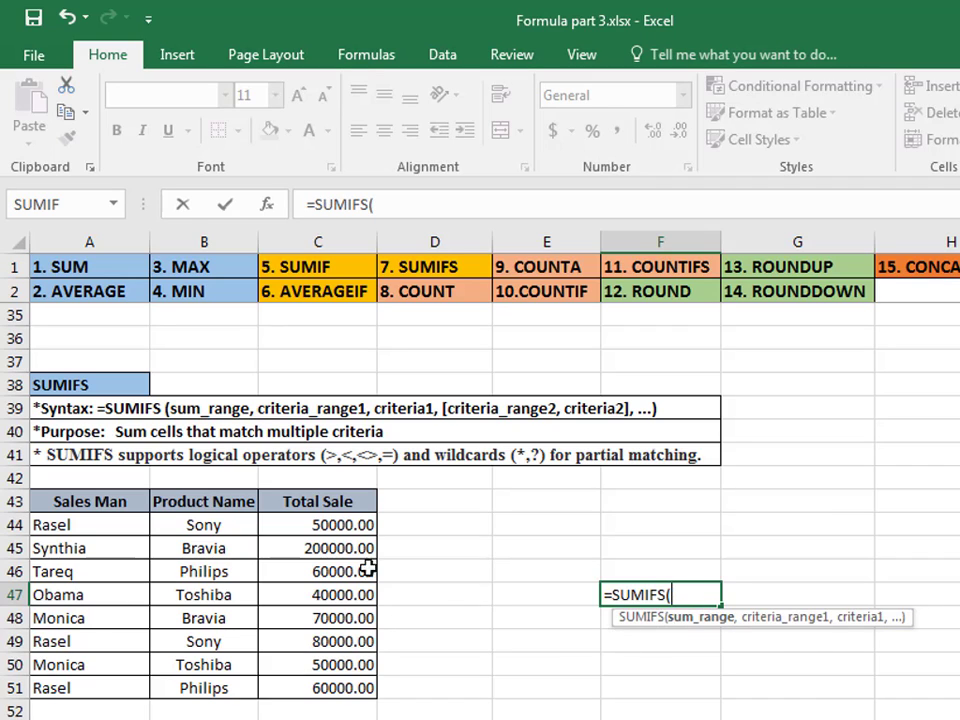
left_click_drag(341, 525, 338, 692)
type(",")
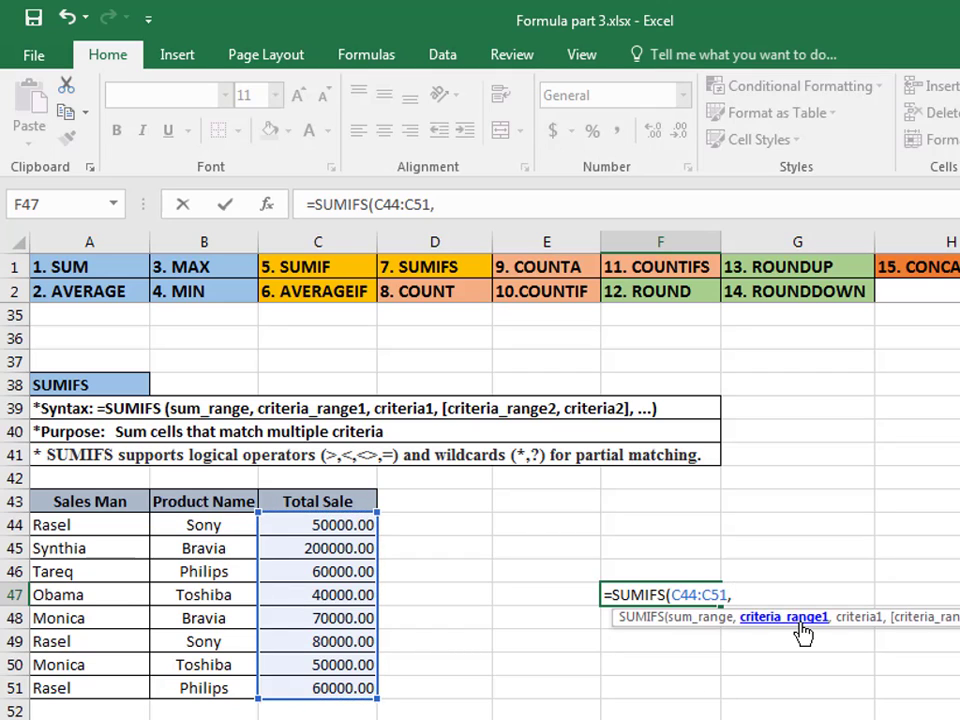
left_click_drag(60, 527, 86, 688)
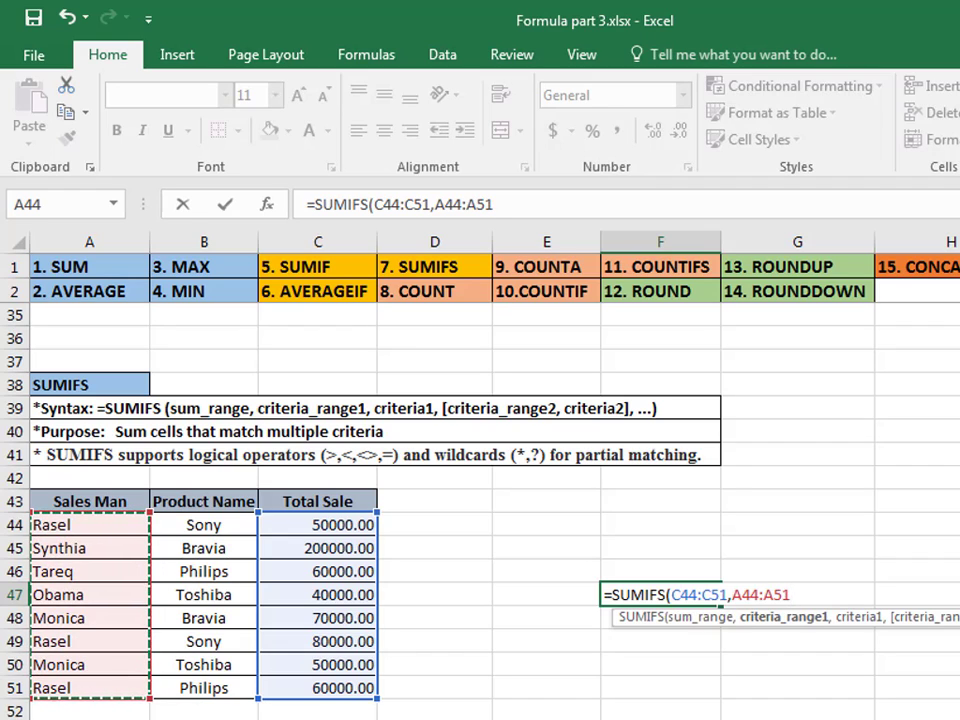
type(",")
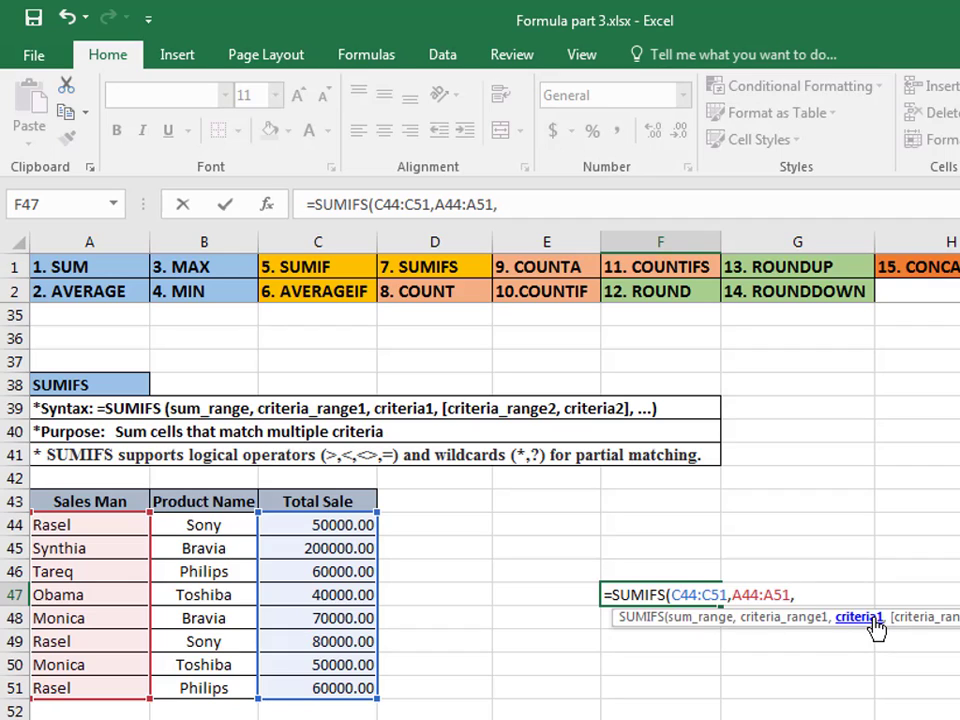
left_click(65, 530)
type(",")
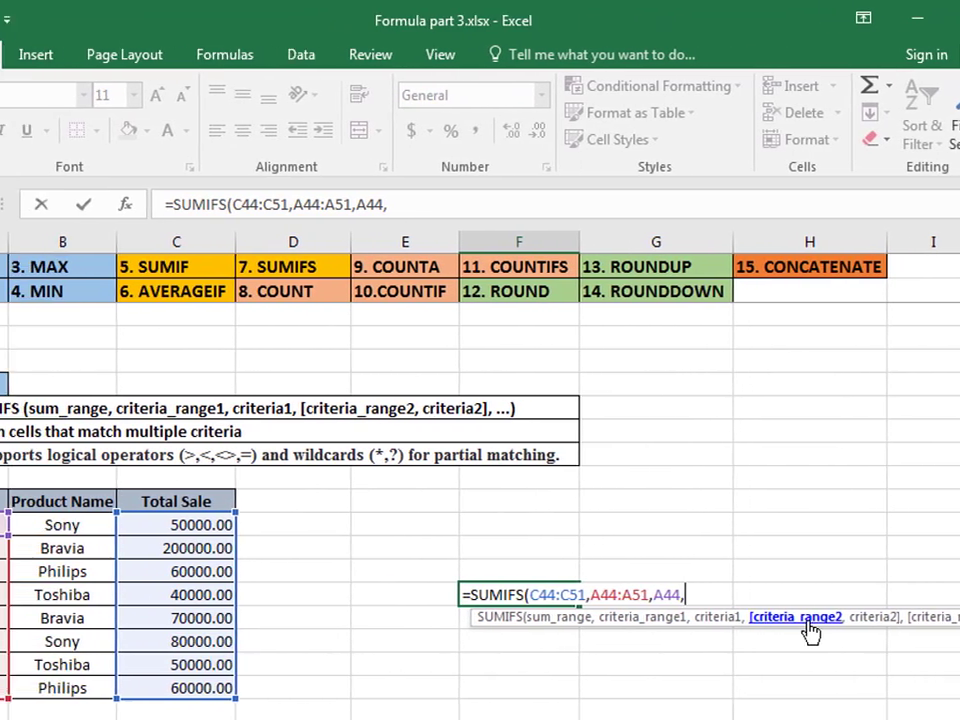
left_click_drag(219, 528, 247, 681)
type(",")
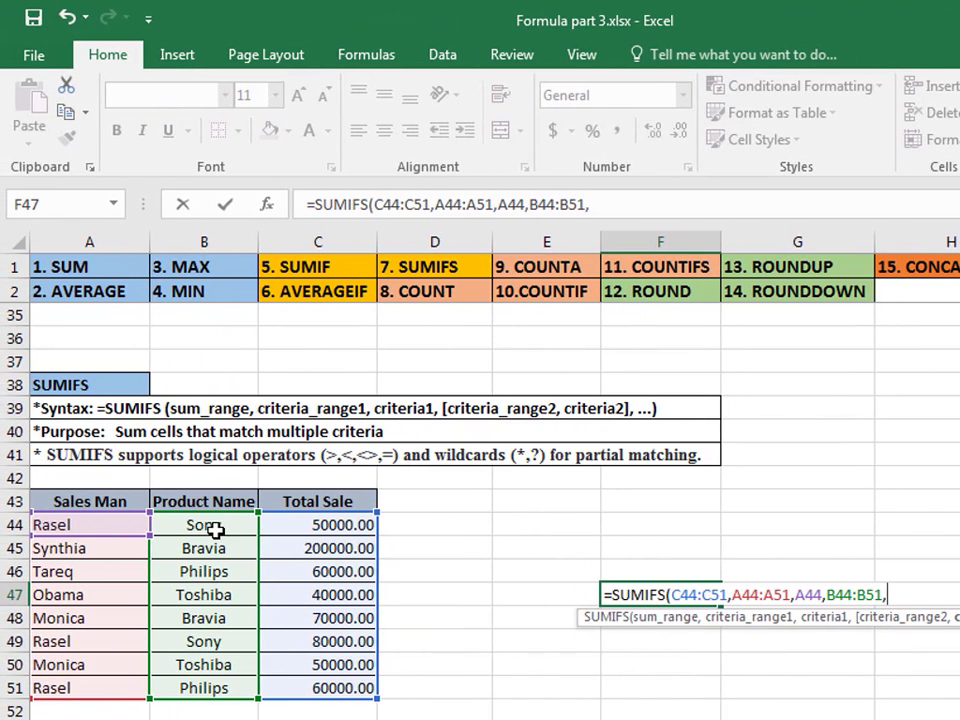
left_click(215, 531)
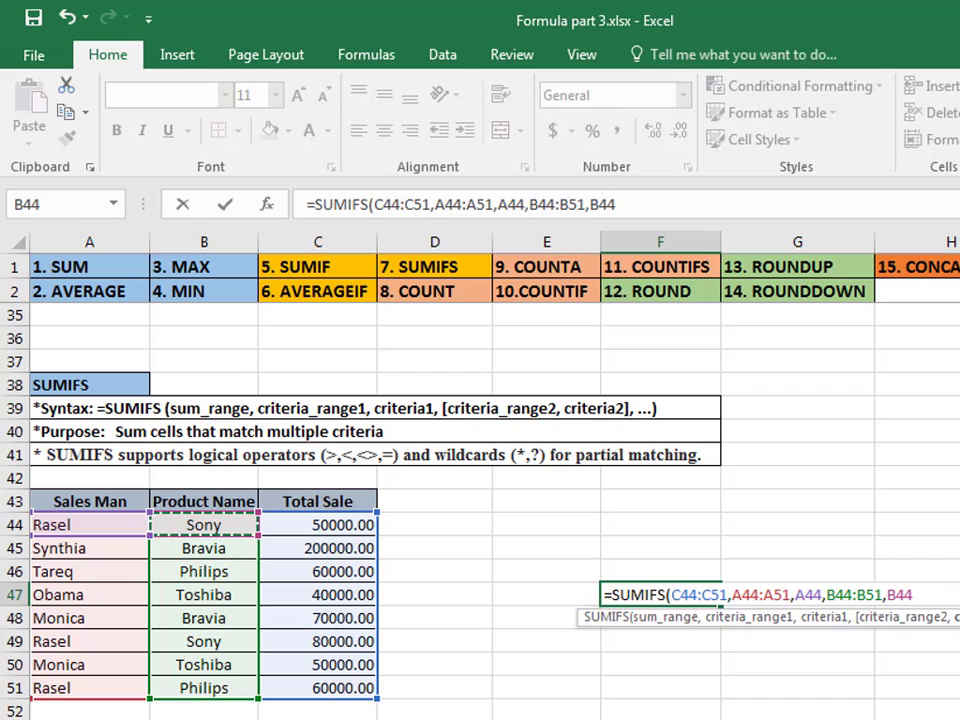
type(")")
key("Return")
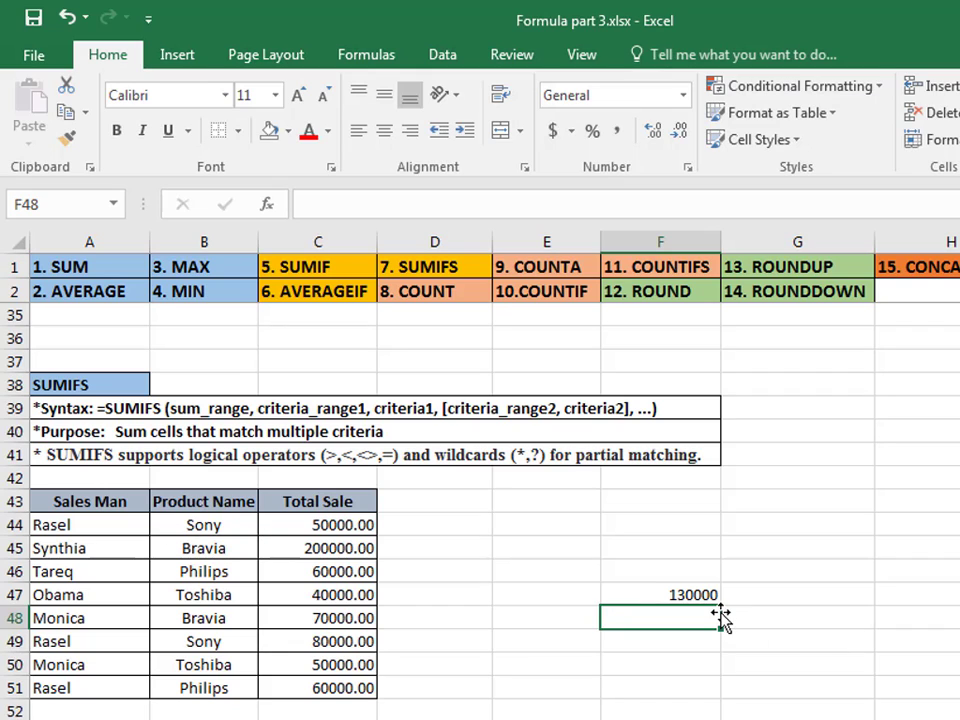
Compare the SUMIFS result in F47 with the same salesman's records in rows 44, 49 and 51
left_click_drag(72, 524, 312, 532)
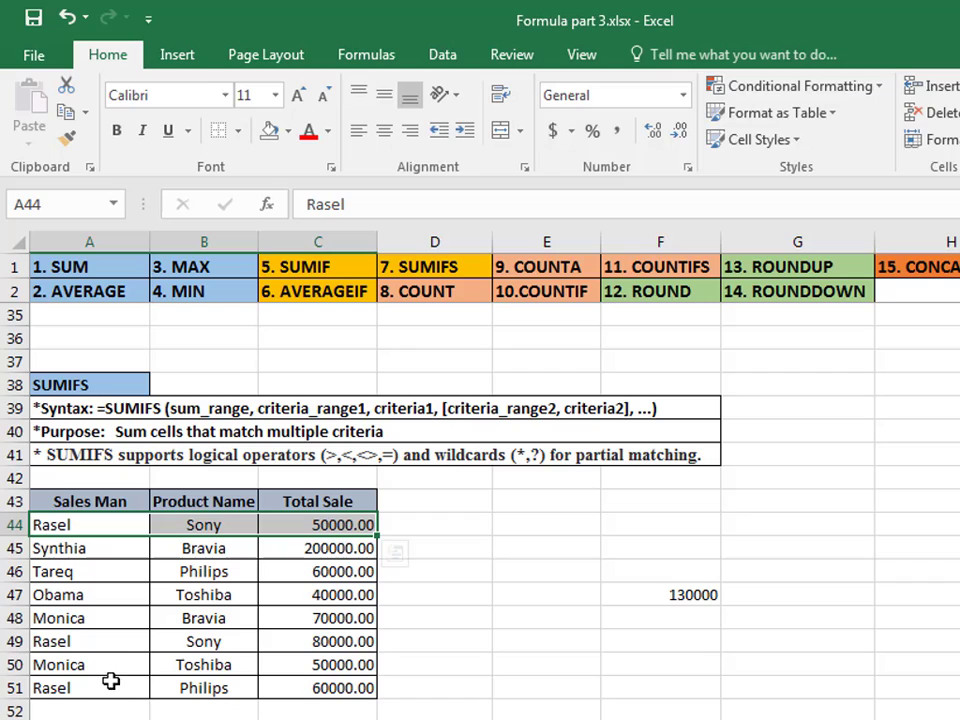
left_click(62, 641)
left_click_drag(189, 641, 343, 647)
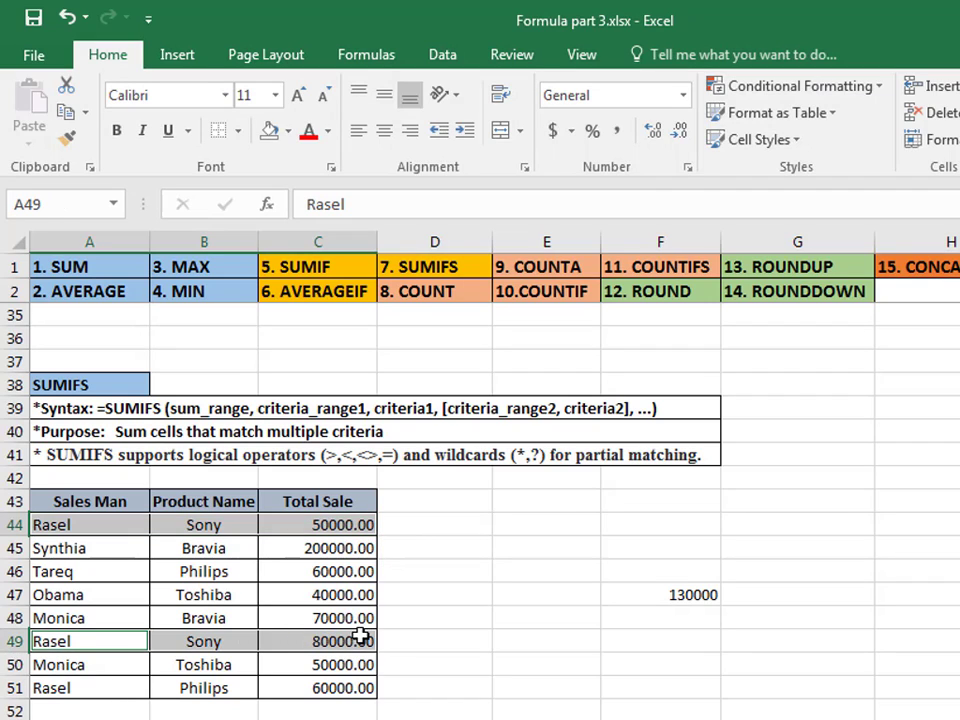
left_click_drag(45, 690, 346, 702)
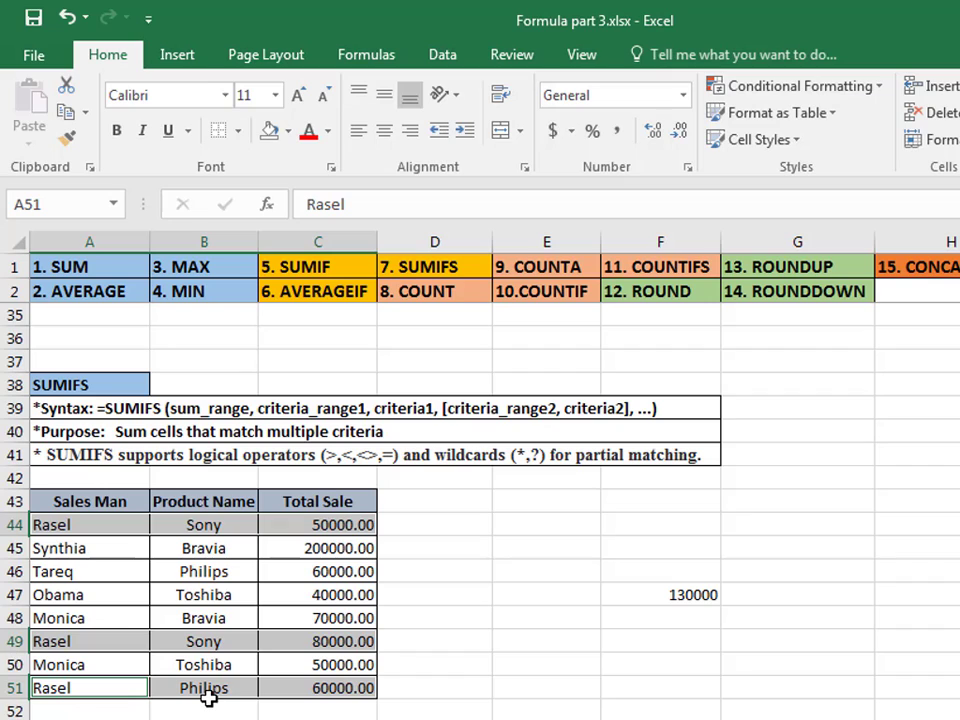
Enter the salesman's name from A44 in D47 and Sony in E47 as separate criteria cells
left_click(430, 602)
type("Rasel")
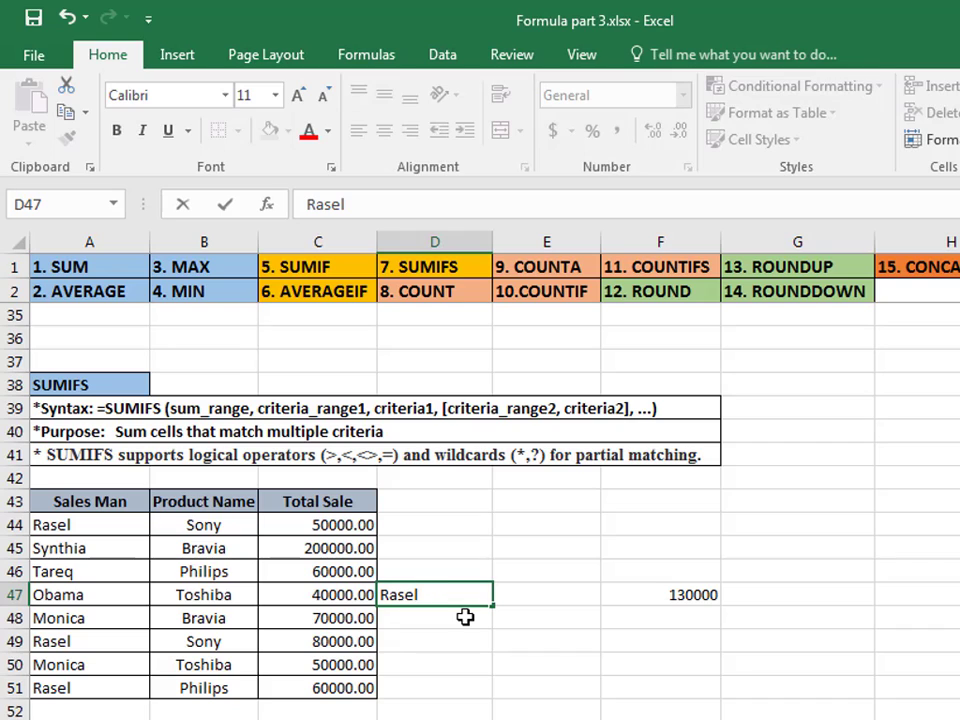
key("Tab")
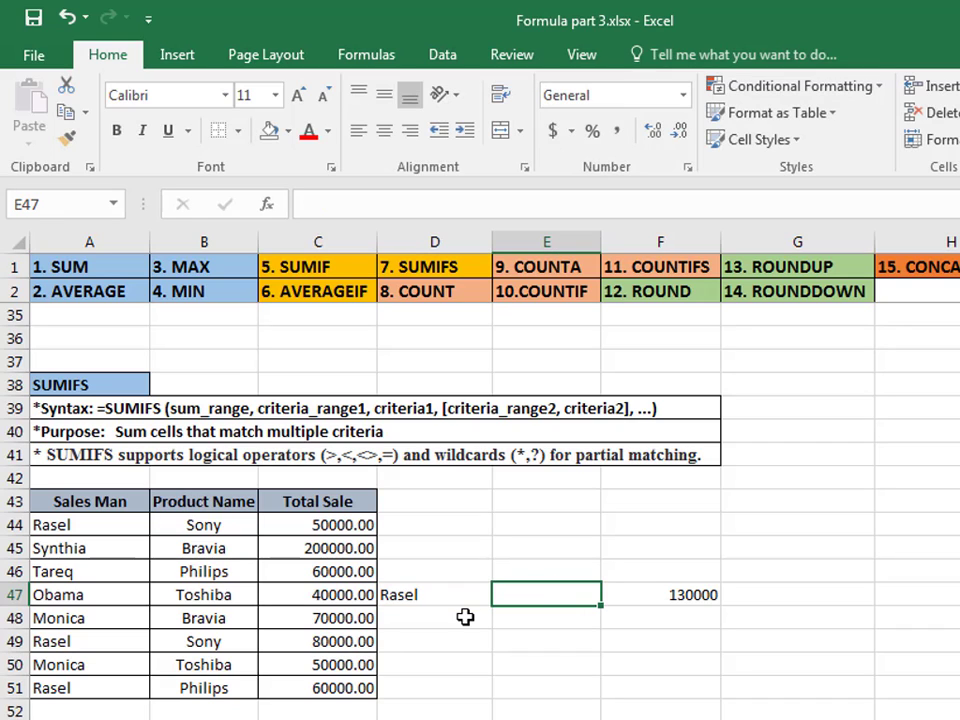
type("Sony")
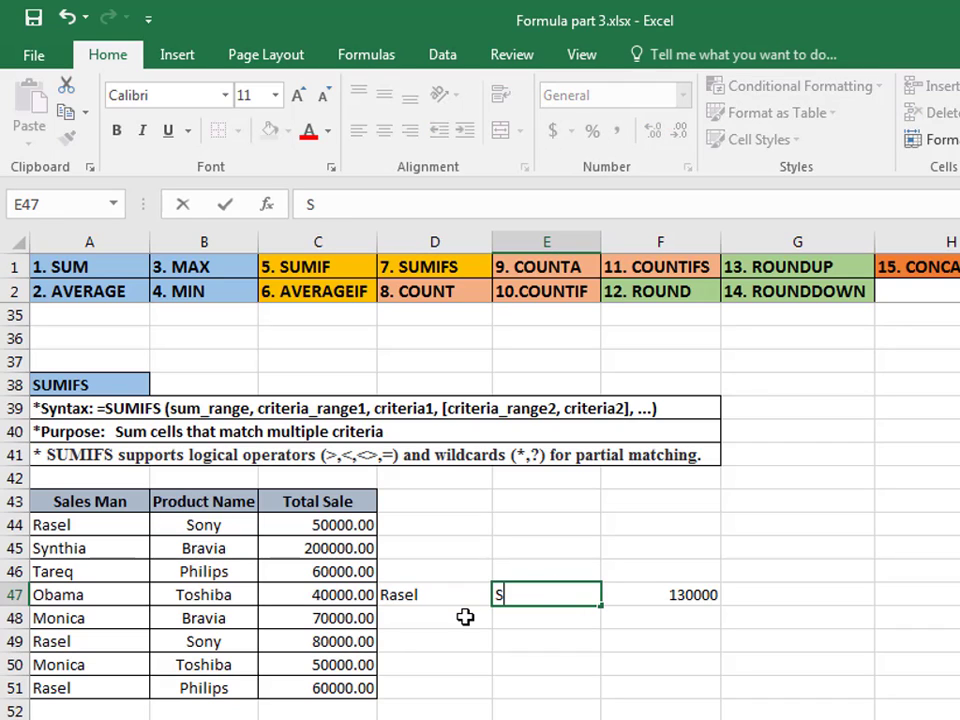
Edit the SUMIFS formula in F47 to take its salesman criterion from D47 and its product criterion from E47
double_click(703, 596)
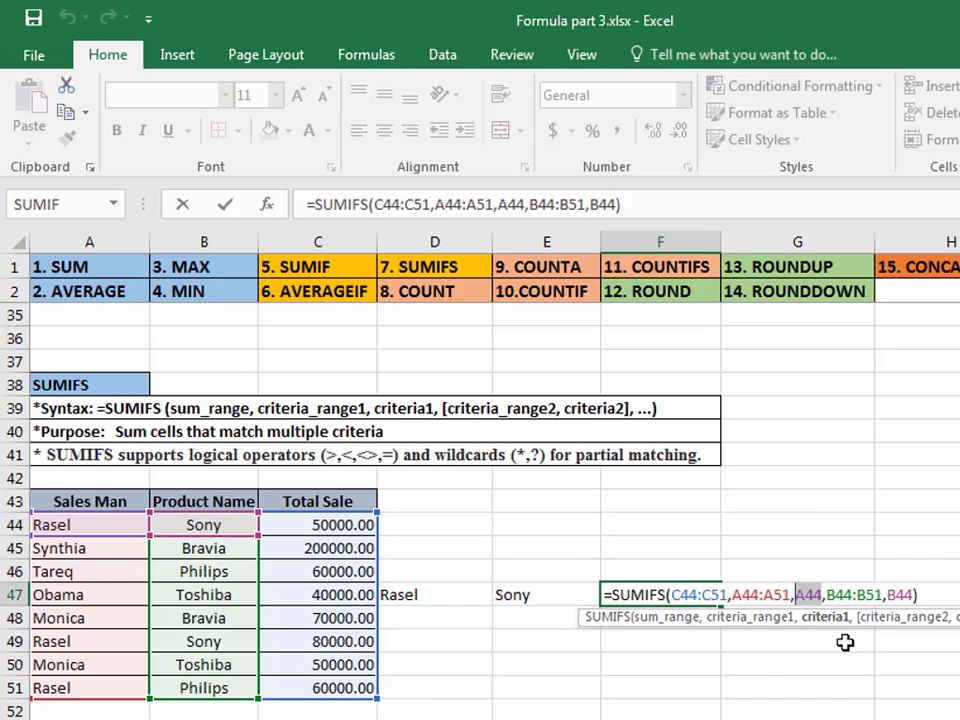
key("BackSpace")
left_click(429, 592)
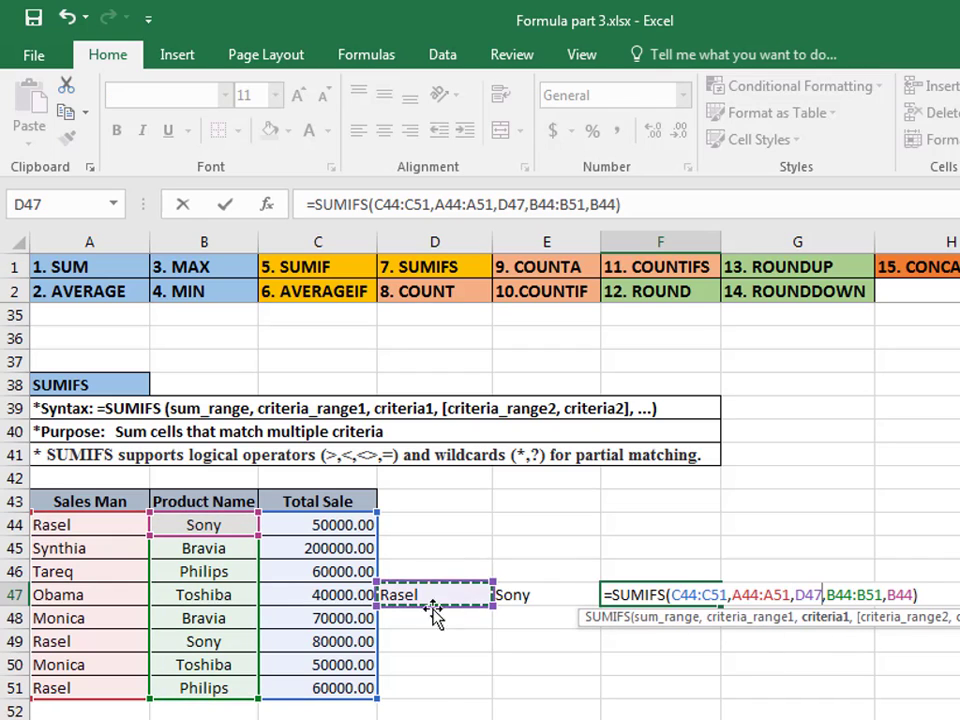
left_click_drag(913, 596, 888, 597)
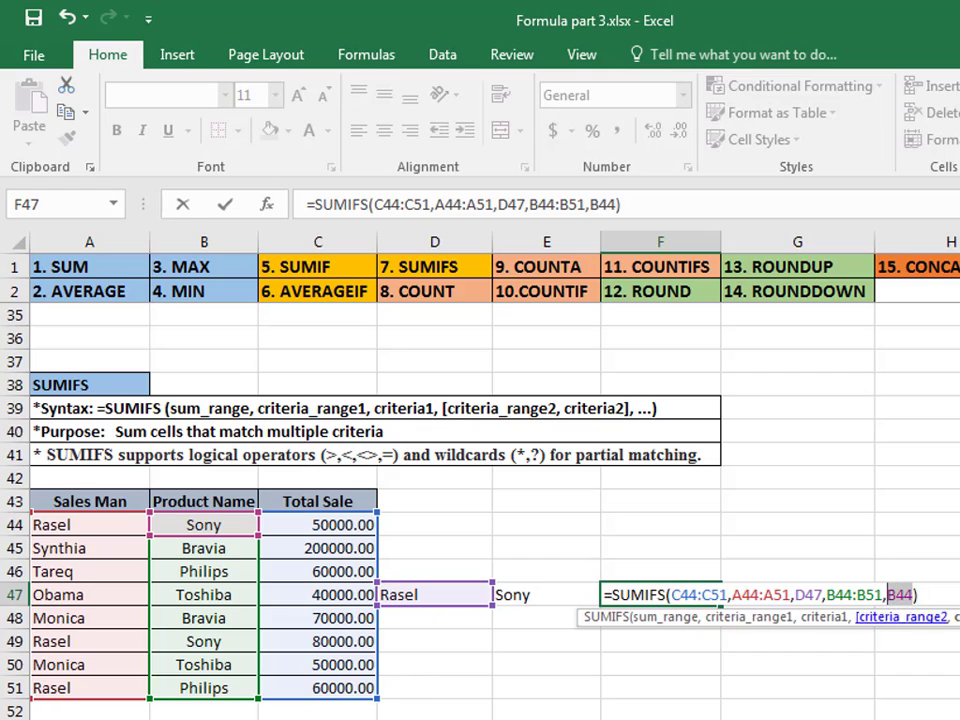
key("BackSpace")
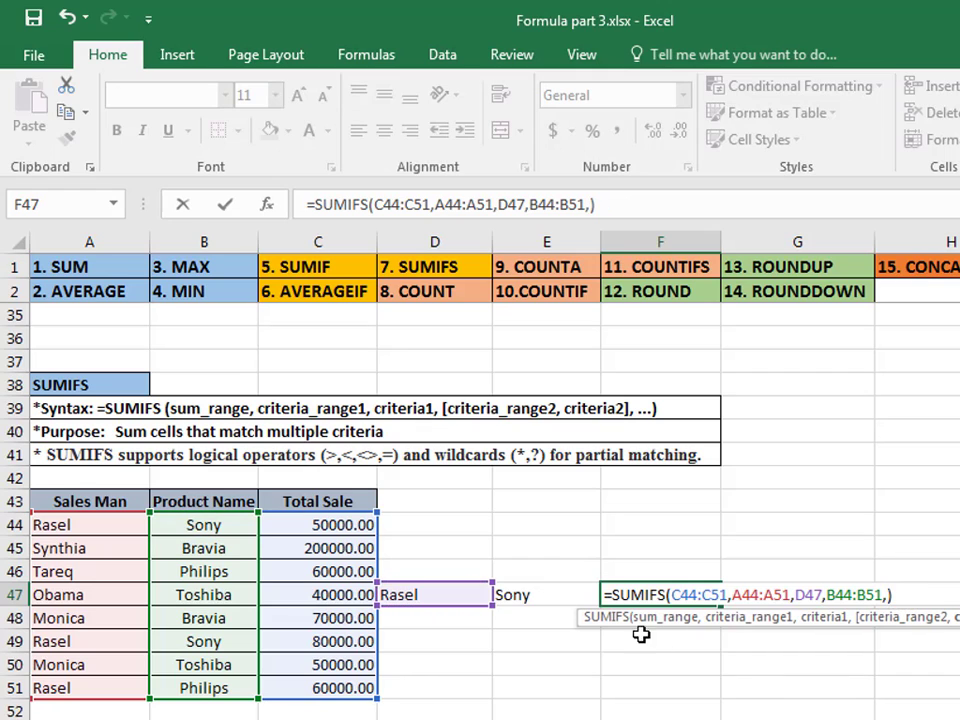
left_click(520, 594)
key("Return")
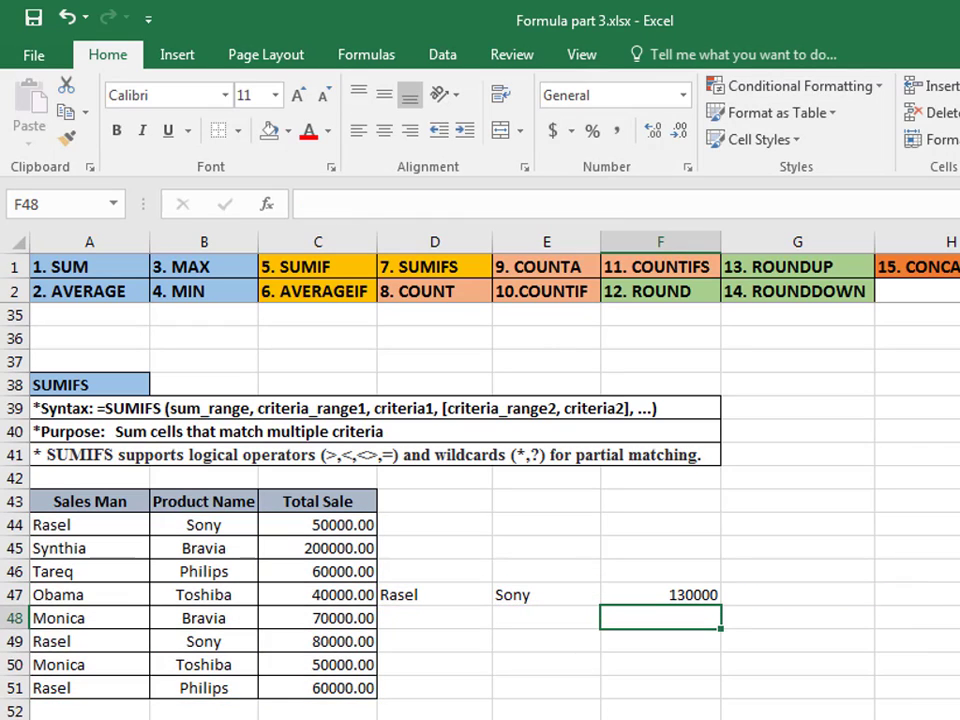
left_click(420, 596)
left_click(528, 598)
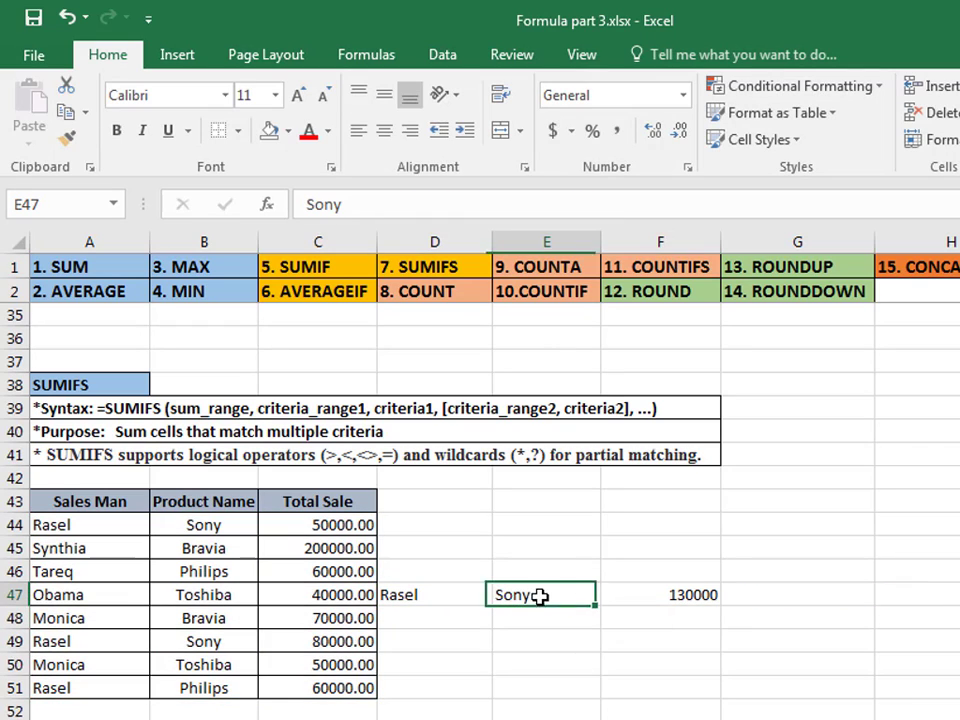
left_click(700, 594)
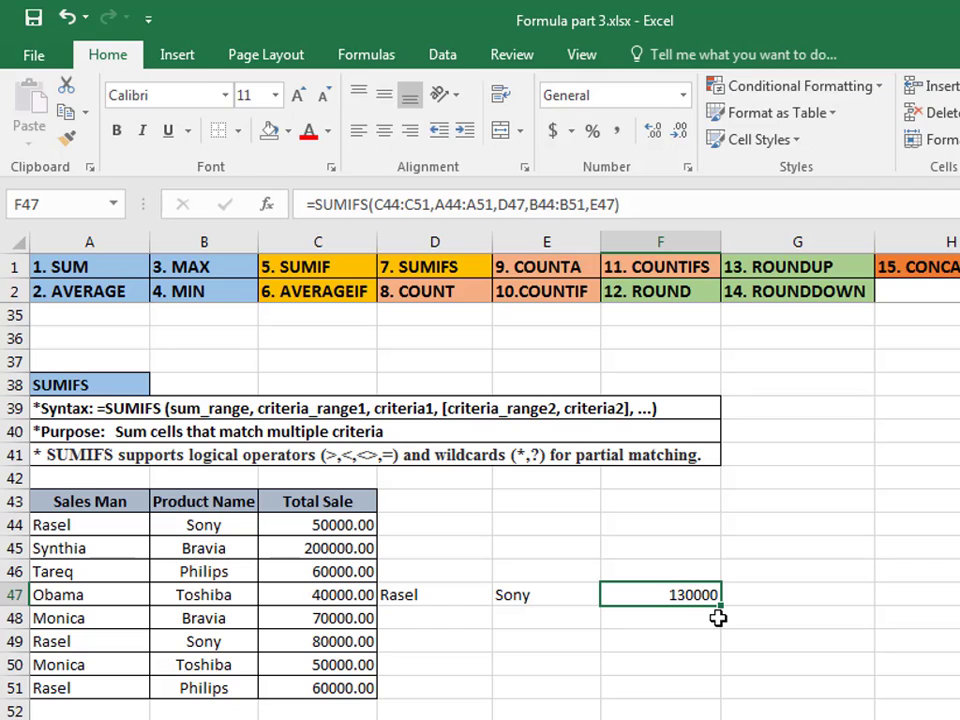
Change the product criterion in E47 to Bravia and the salesman in D47 to the name from A45, comparing the total with row 45
left_click(523, 597)
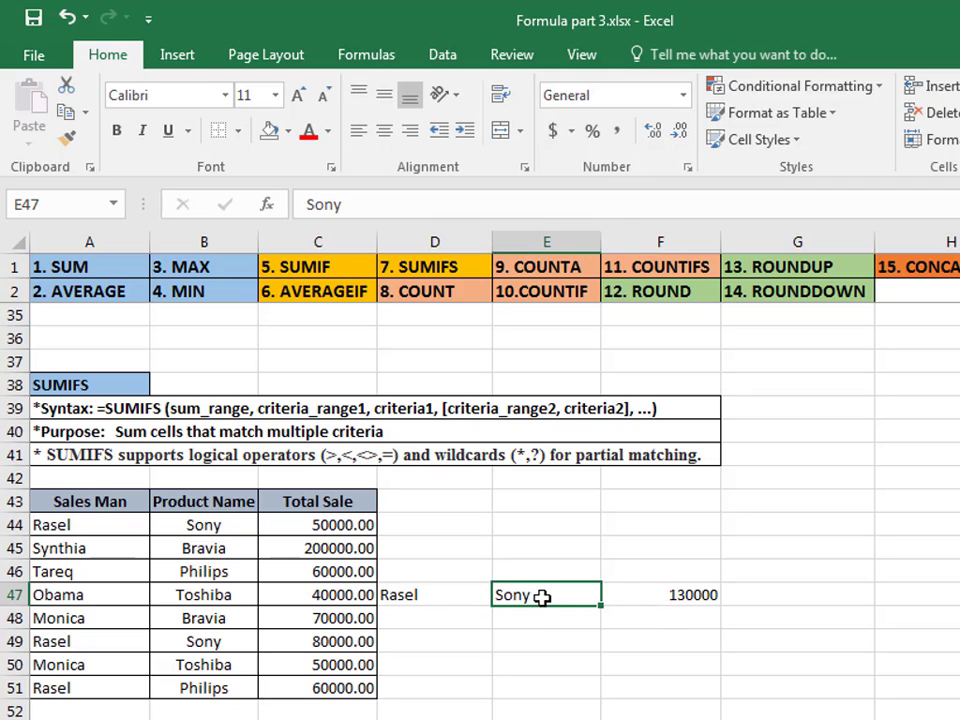
type("Bravia")
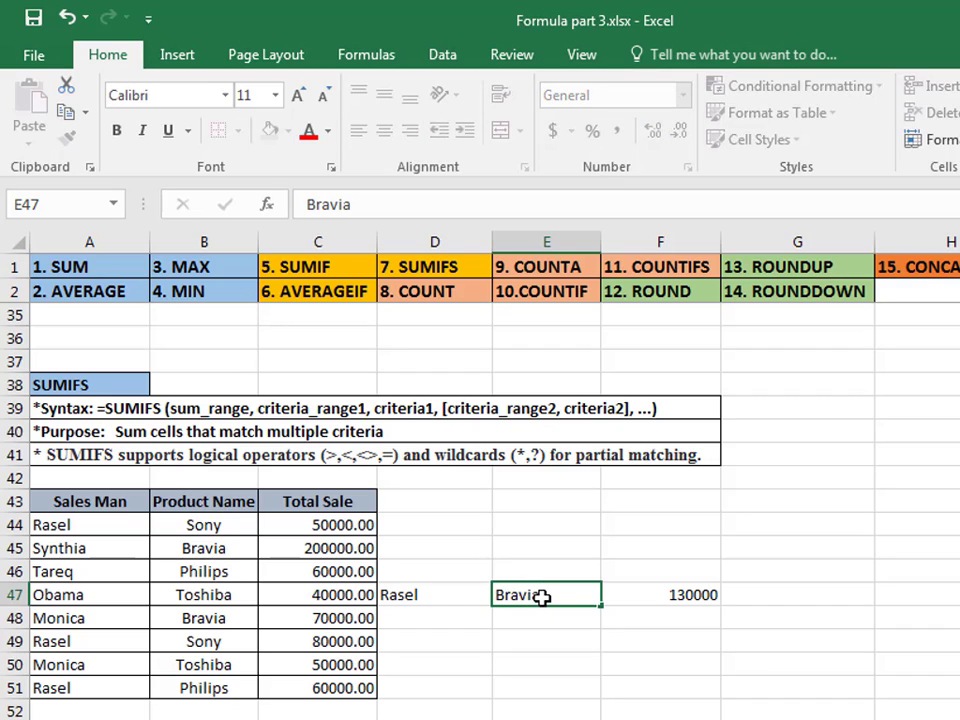
key("Return")
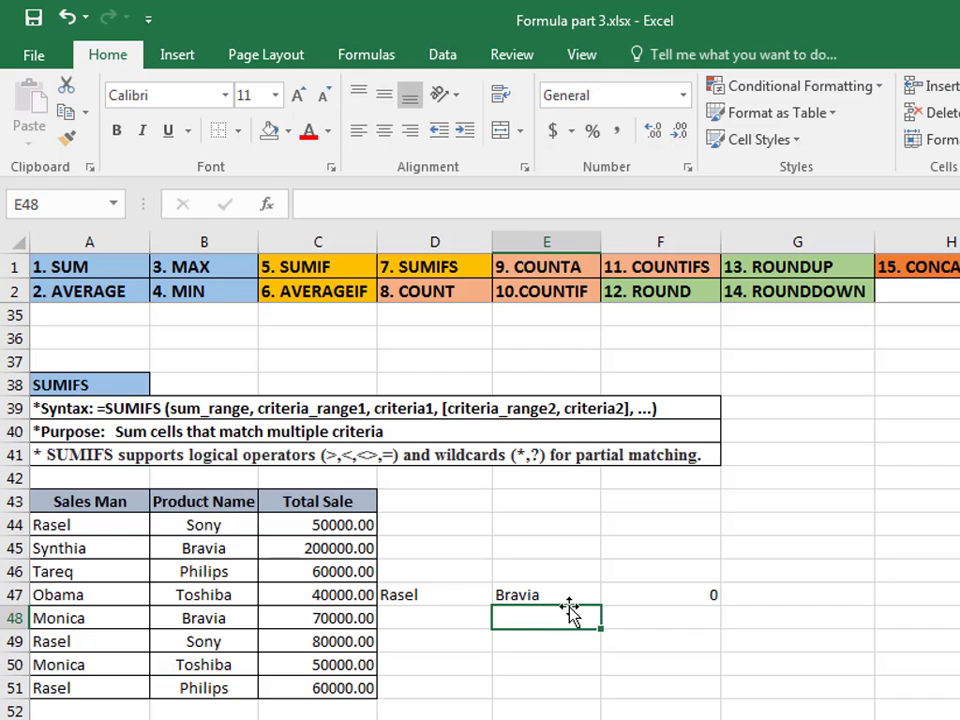
left_click(420, 595)
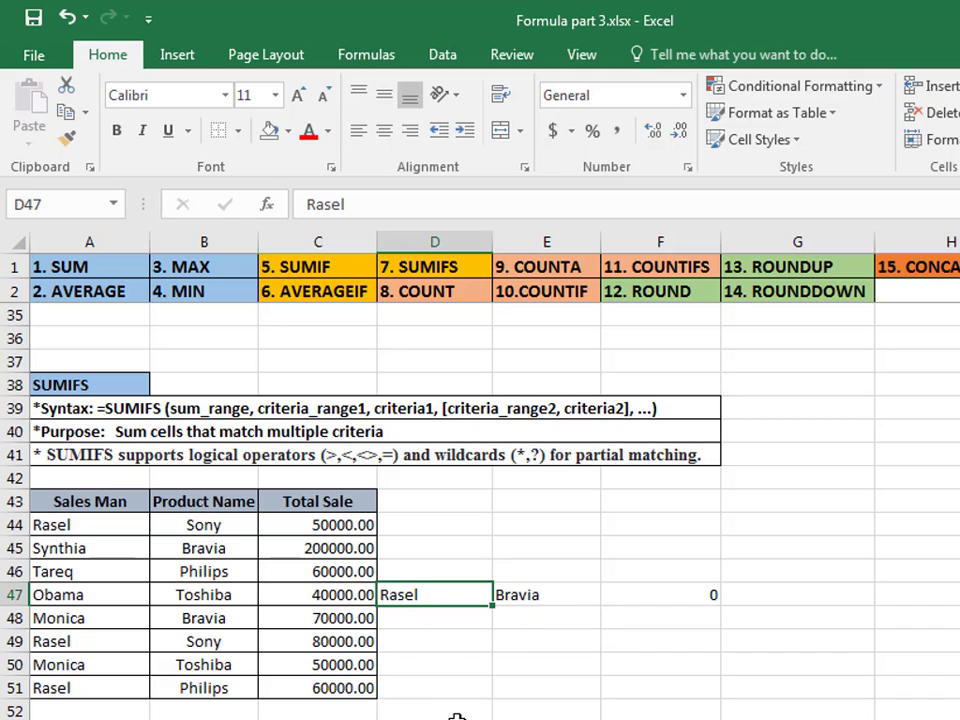
type("S")
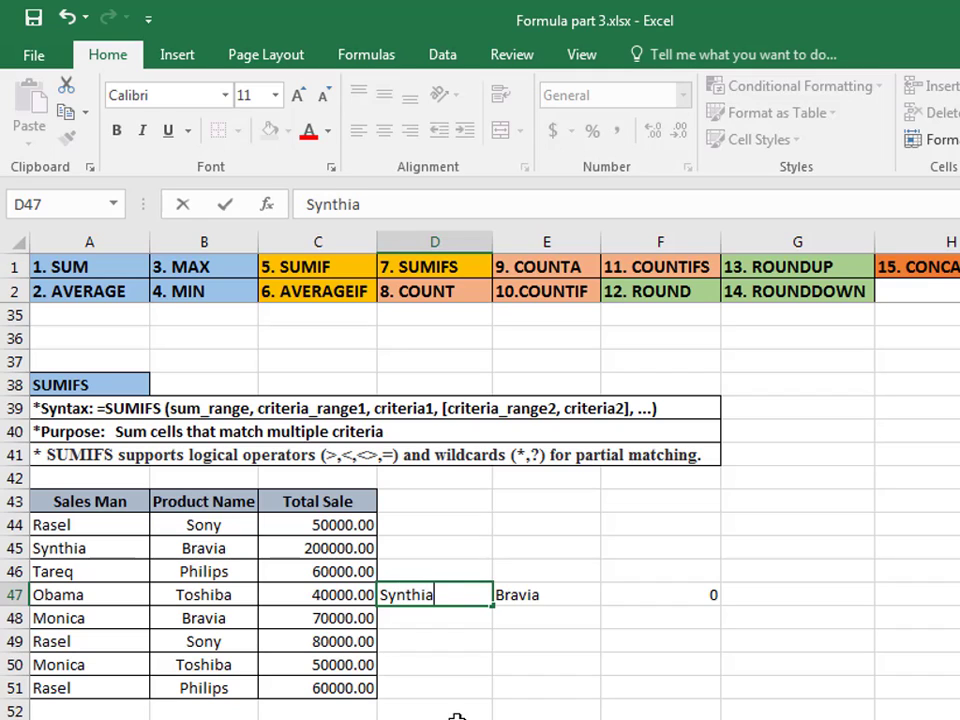
type("ynthia")
key("Return")
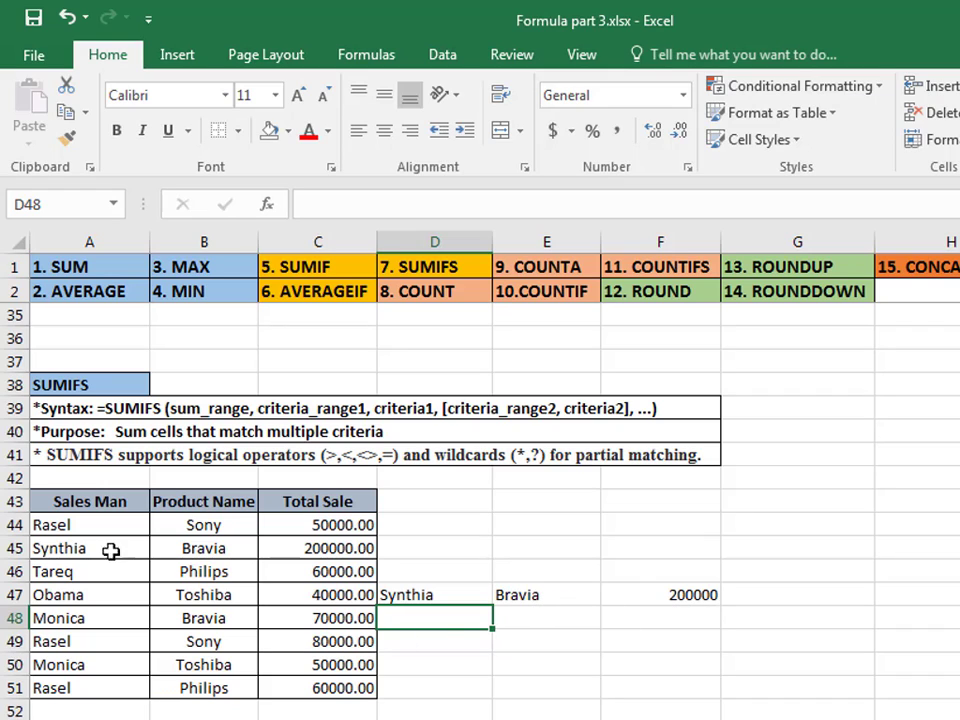
left_click_drag(73, 550, 374, 551)
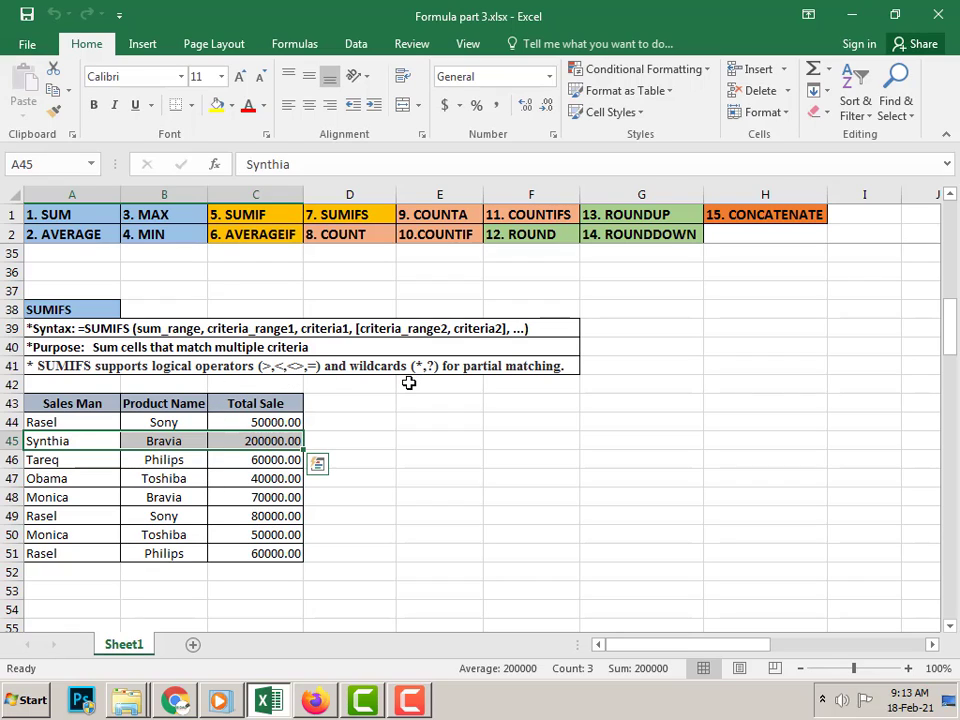
Go to the COUNT section and enter =COUNT(C61:C69) in D64 to count the numeric Total Sale cells
left_click(349, 238)
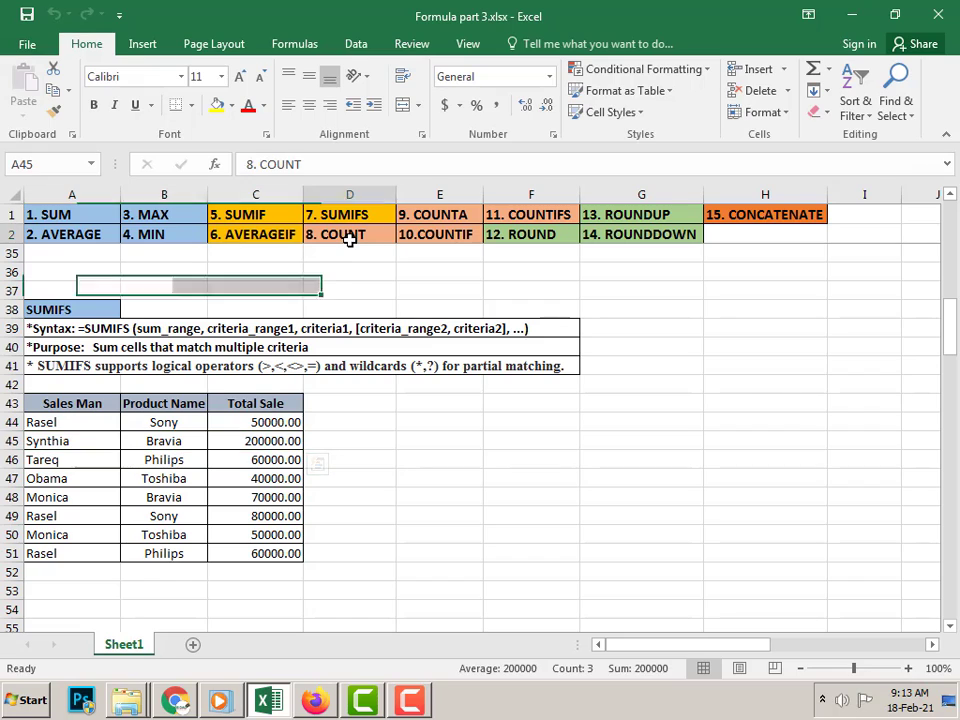
scroll(410, 386, "down", 5)
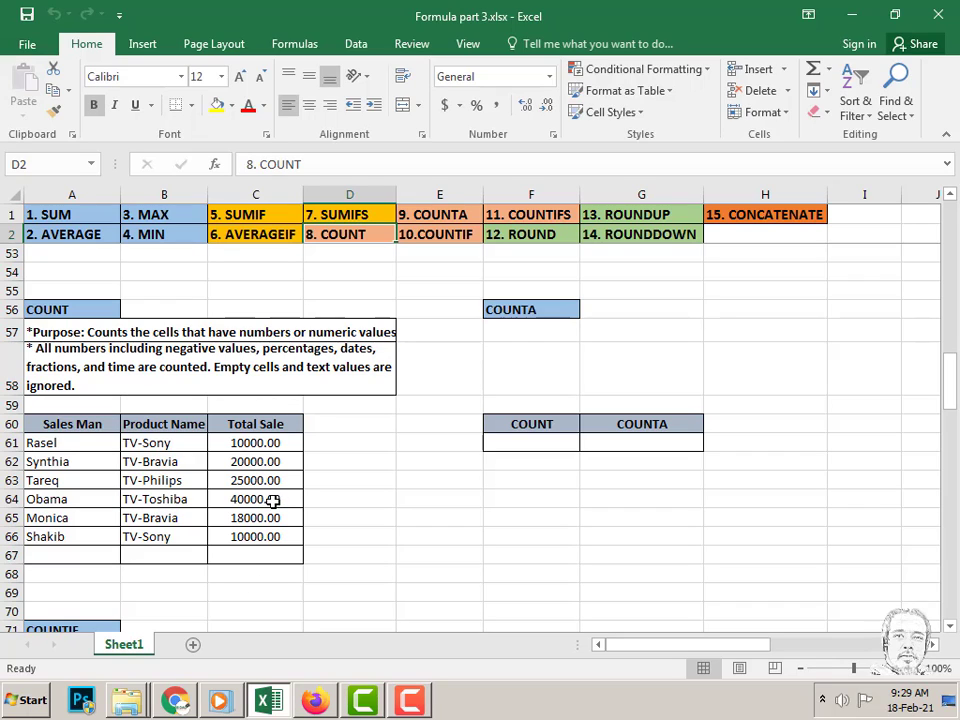
left_click(380, 490)
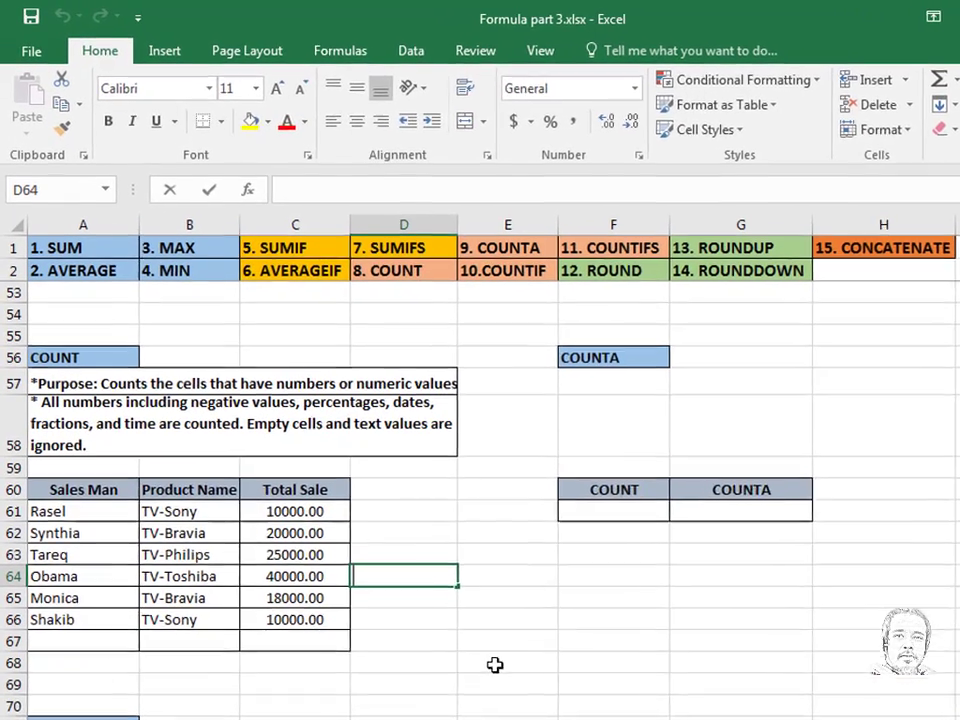
type("=")
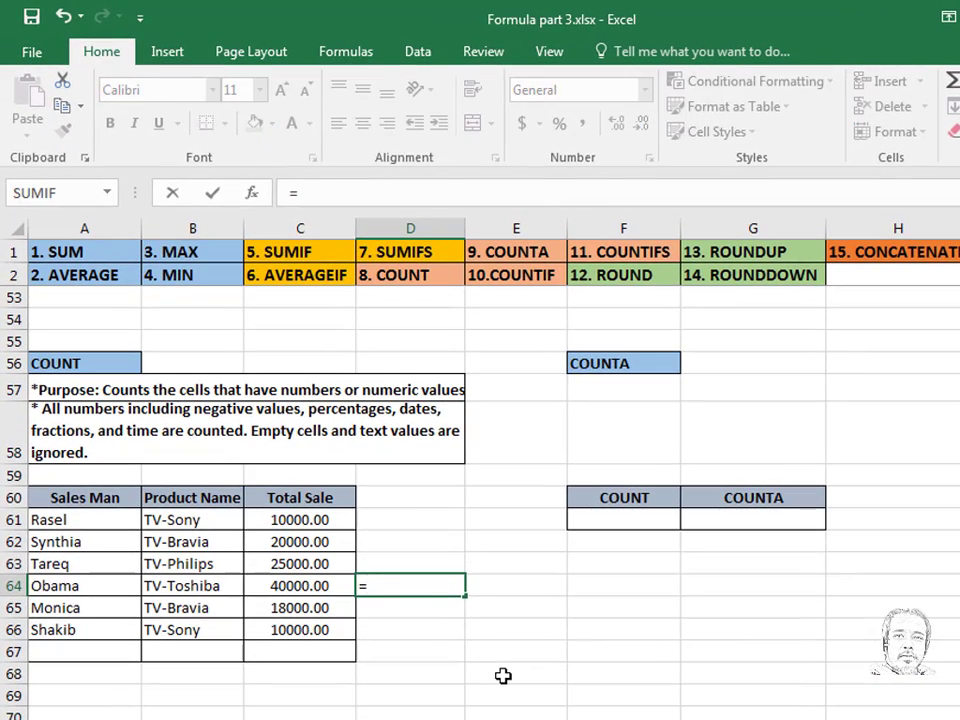
type("count")
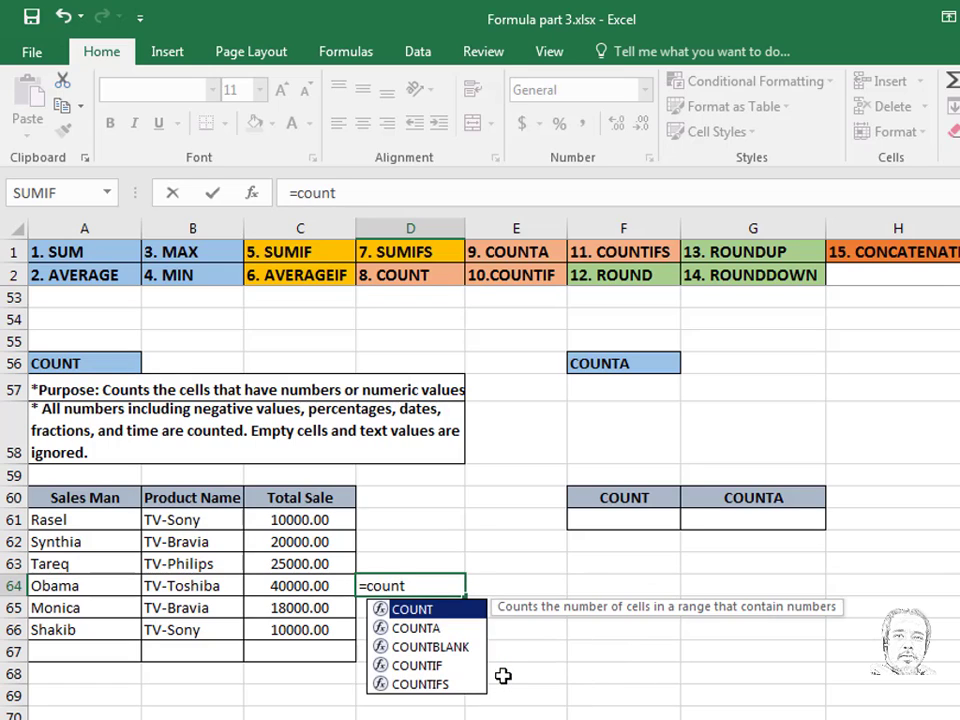
key("Tab")
left_click_drag(274, 514, 294, 686)
type(")")
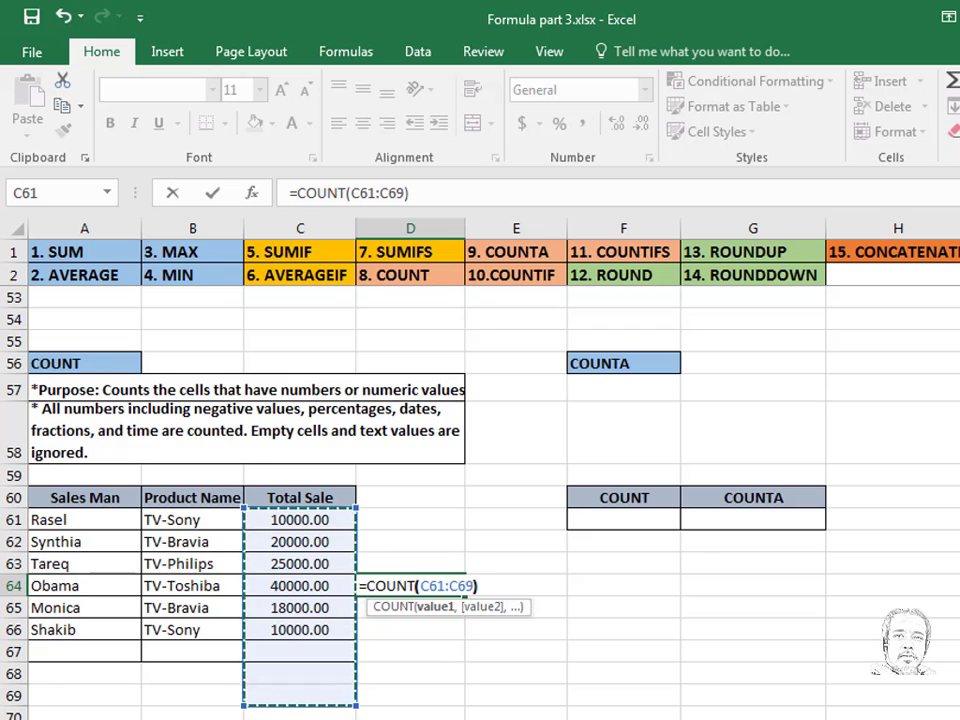
key("Return")
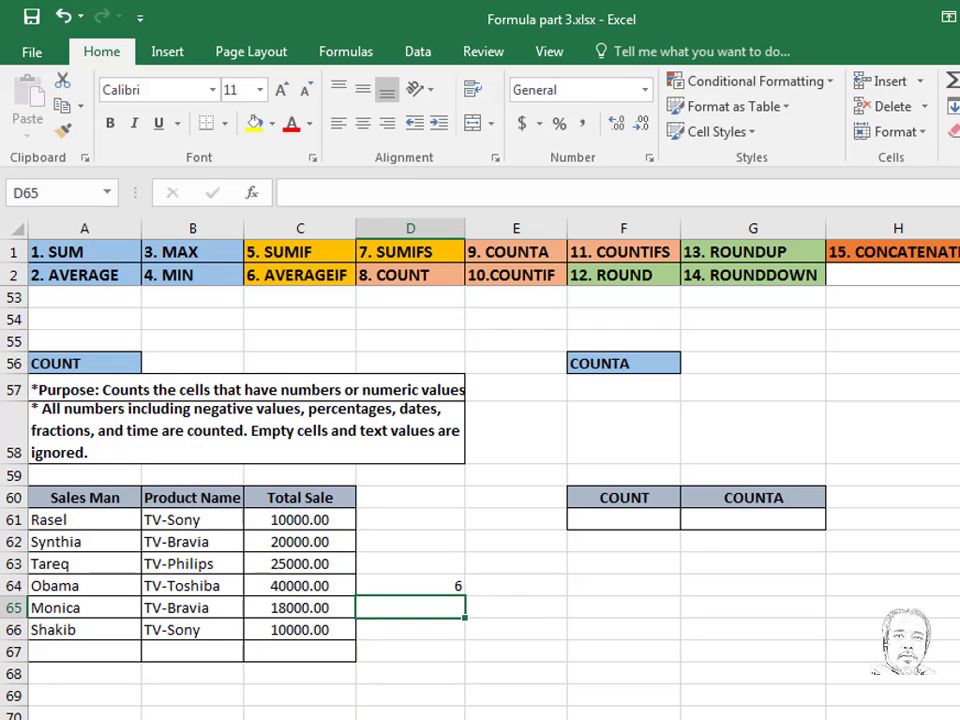
Compare the COUNT result in D64 with the Total Sale entries in C61:C66 and the empty cells below them
left_click(436, 590)
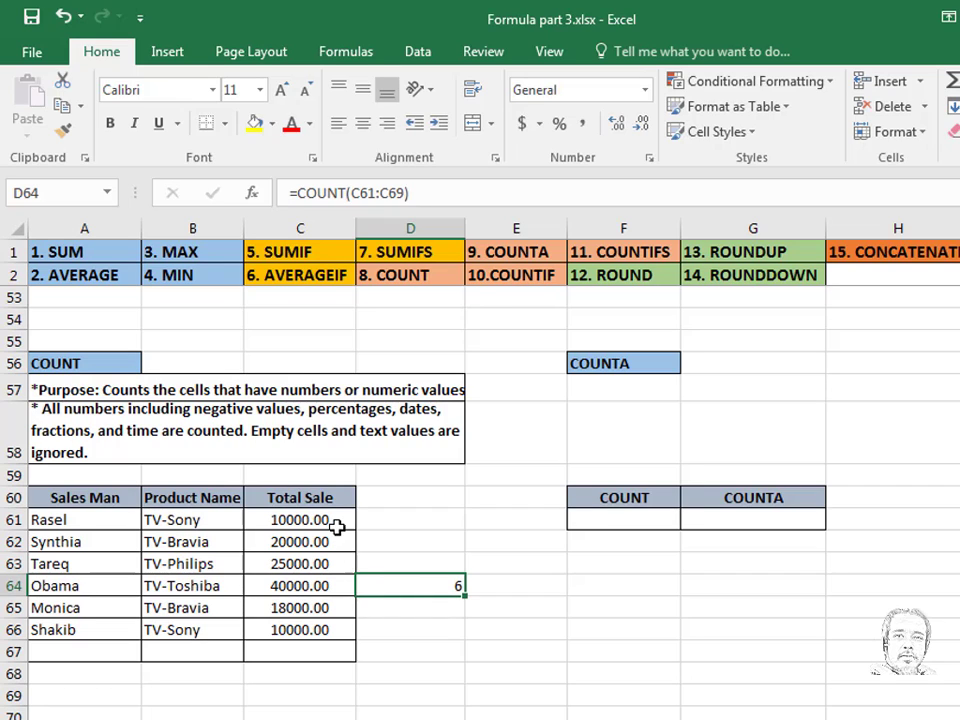
left_click(333, 522)
left_click(323, 545)
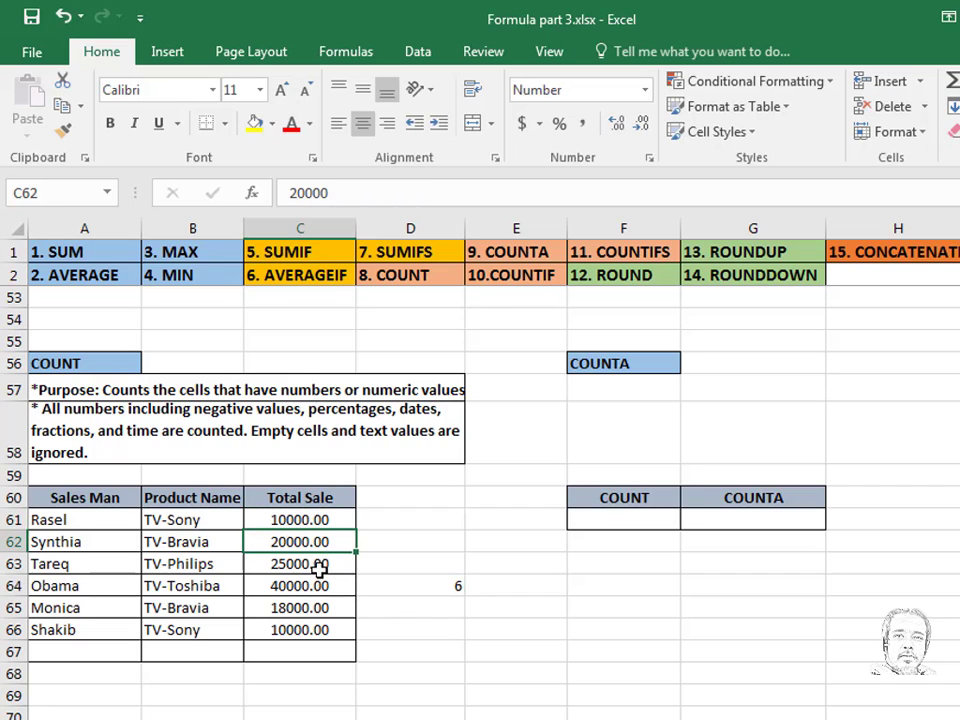
left_click(320, 566)
left_click(318, 588)
left_click(316, 612)
left_click(317, 632)
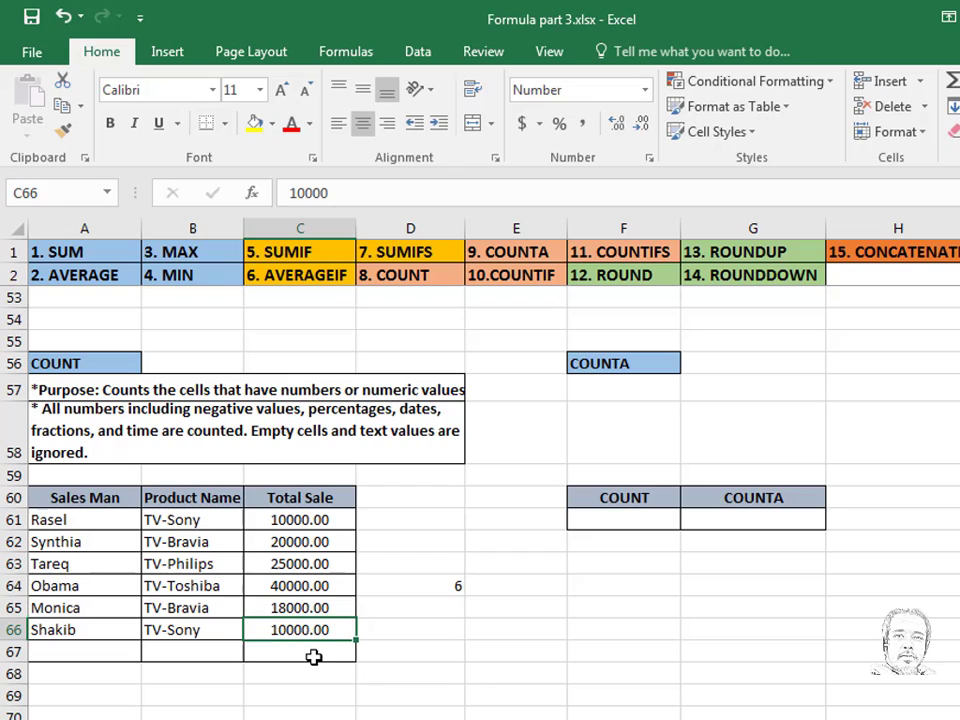
mouse_move(315, 658)
left_mouse_down()
mouse_move(315, 681)
mouse_move(345, 683)
left_mouse_up()
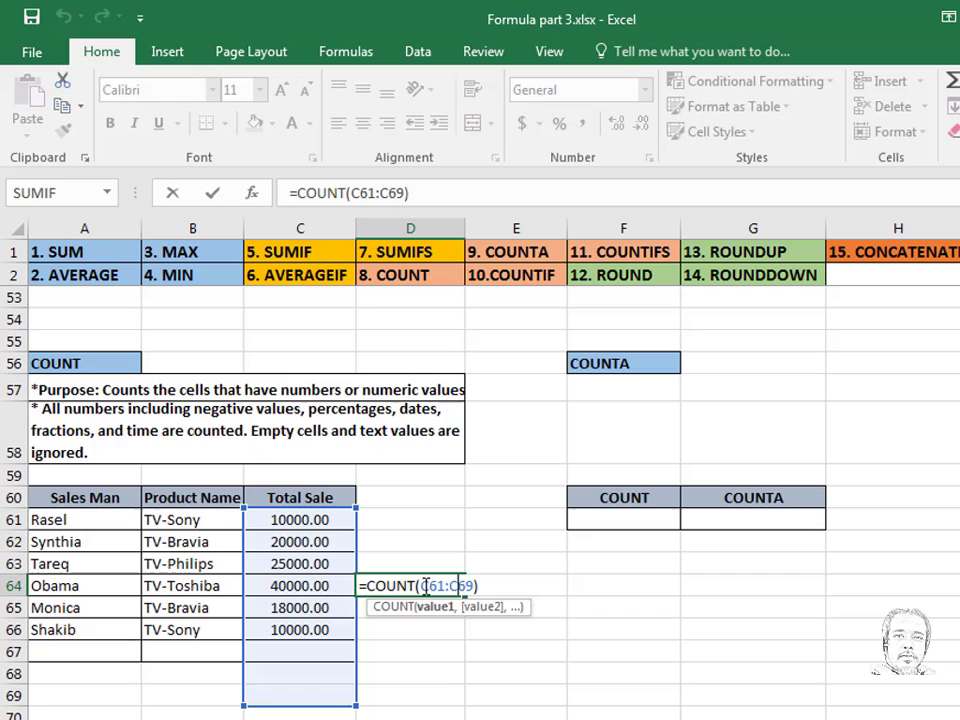
Change the COUNT range in D64 to A61:C68 and compare the result with the sales values and blank row 67
left_click_drag(421, 586, 446, 586)
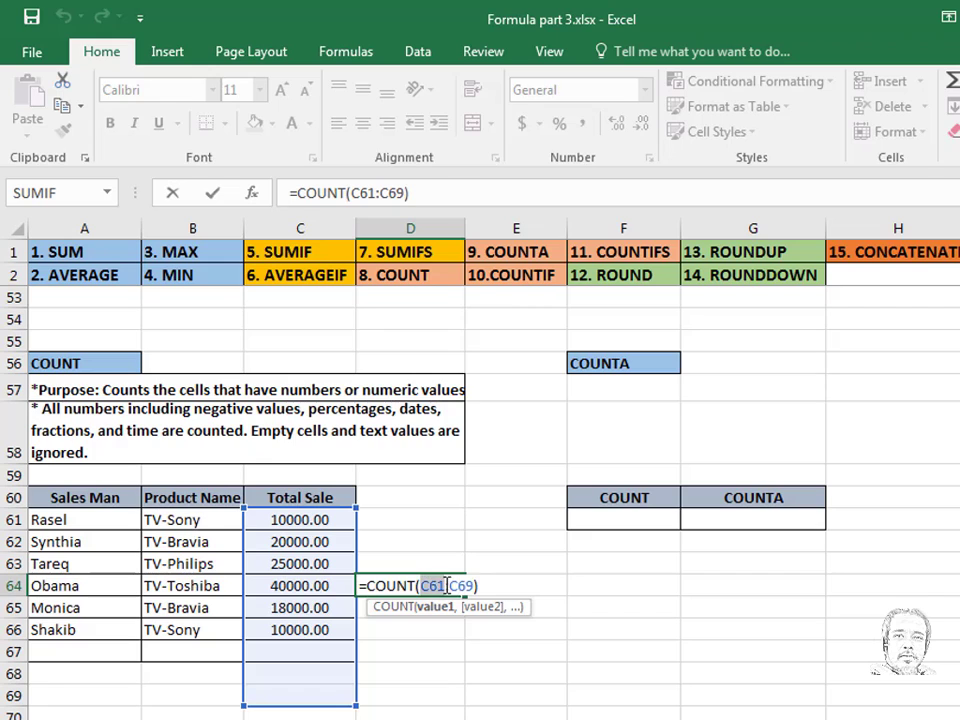
key("BackSpace")
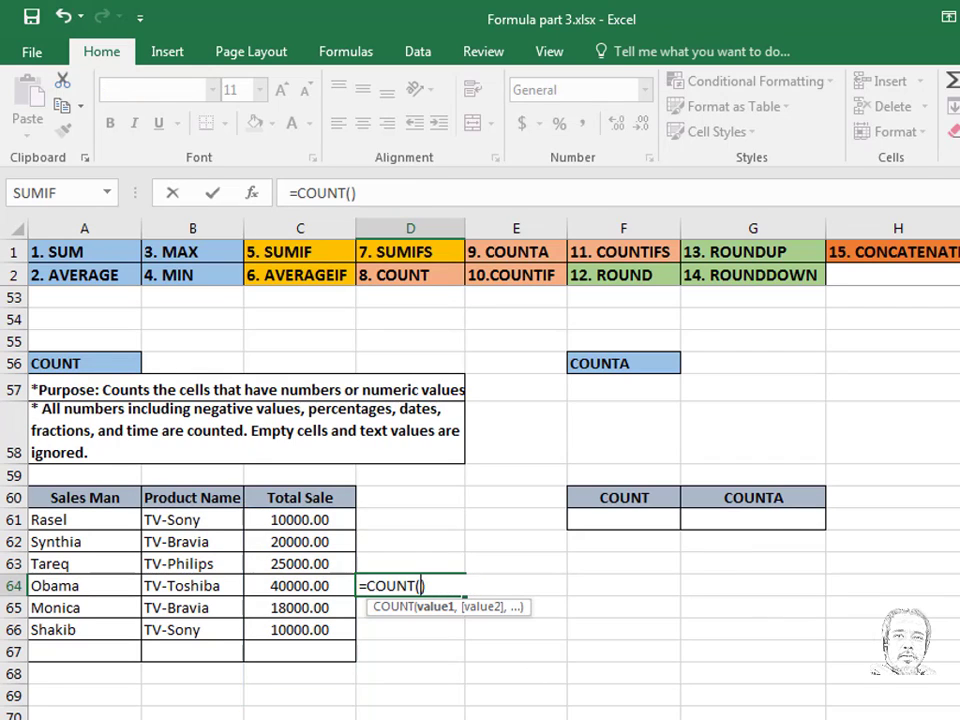
left_click_drag(74, 519, 311, 666)
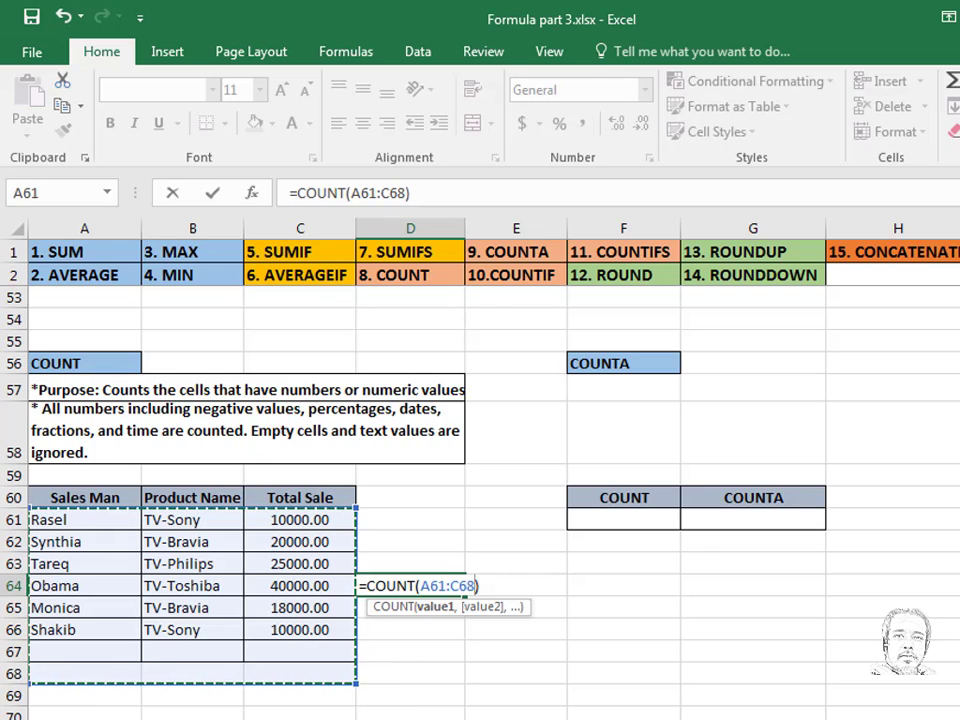
key("Return")
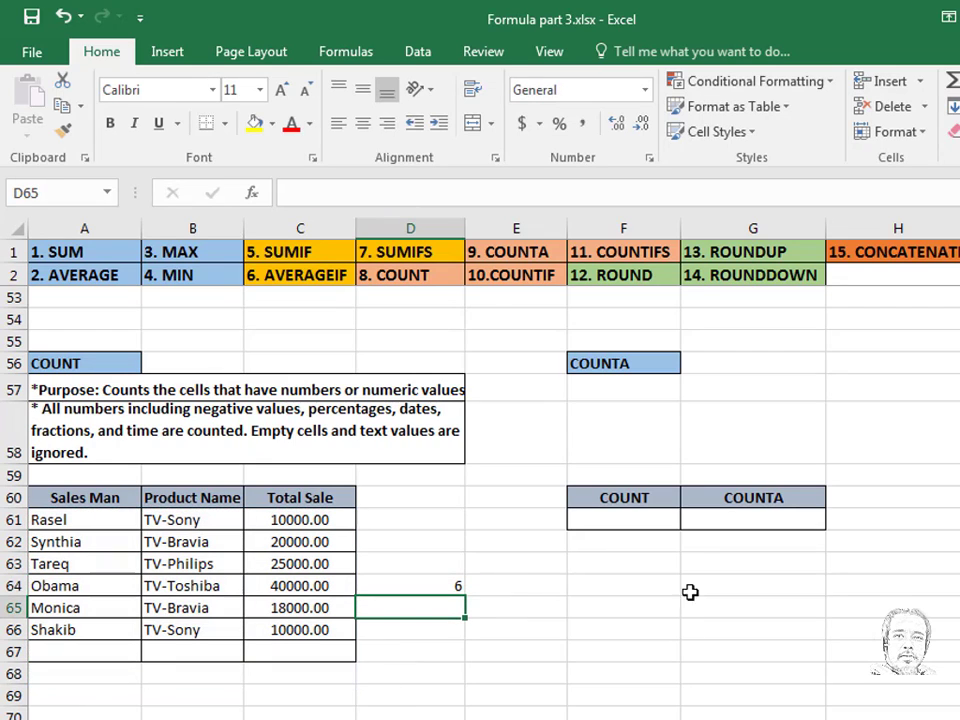
left_click(431, 592)
left_click_drag(330, 520, 316, 628)
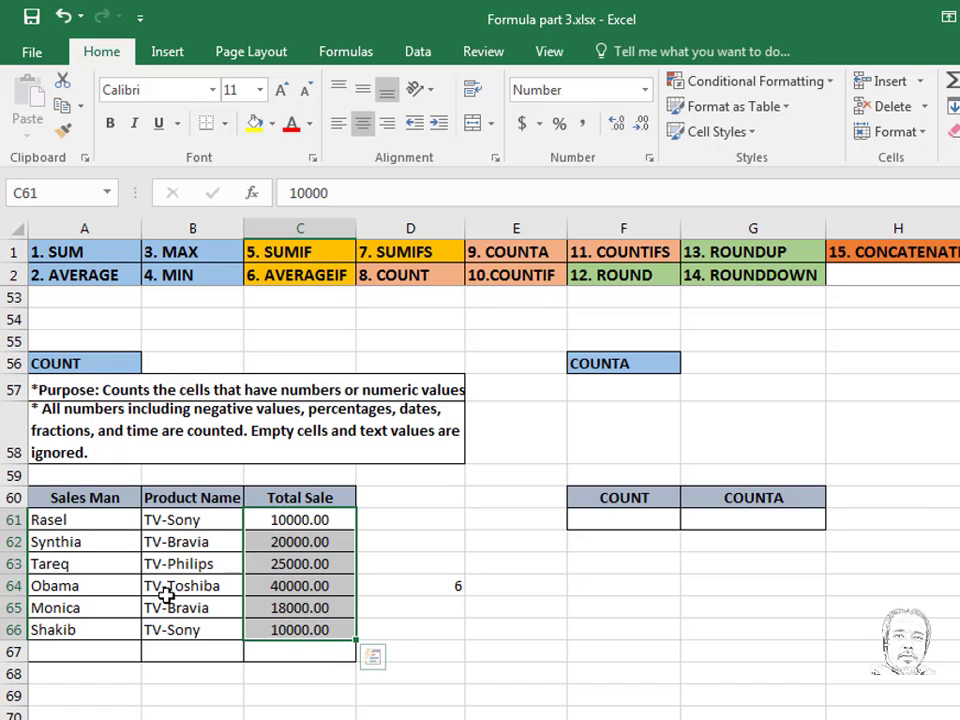
left_click_drag(81, 656, 300, 651)
left_click(453, 587)
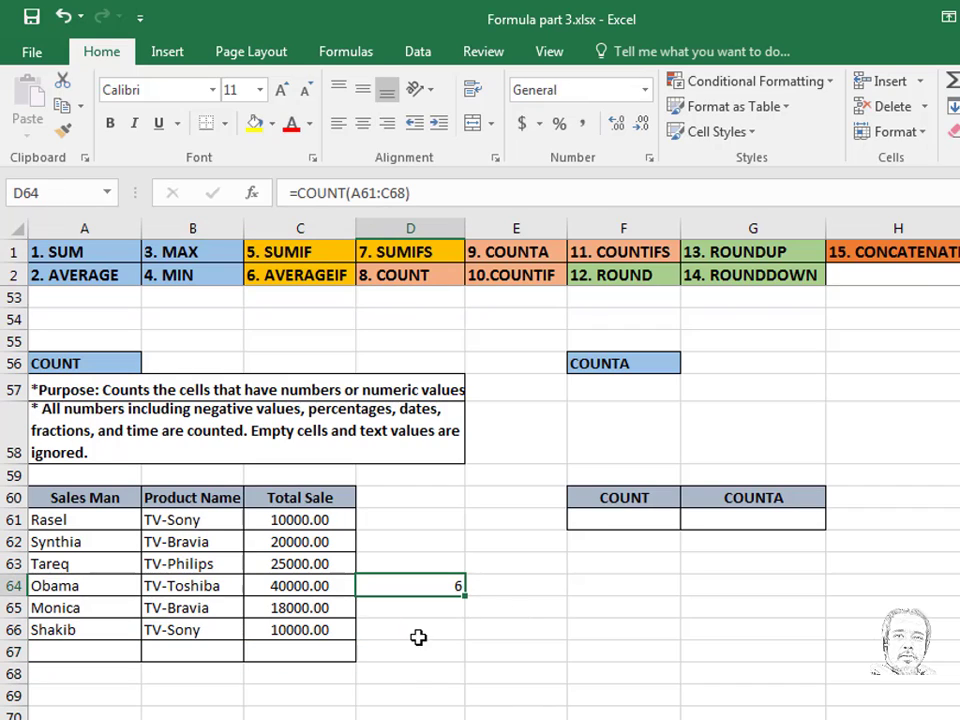
Enter =COUNTA(A61:C68) in D65 and compare the result with the filled Sales Man, Product Name and Total Sale cells in rows 61 to 66
left_click(437, 612)
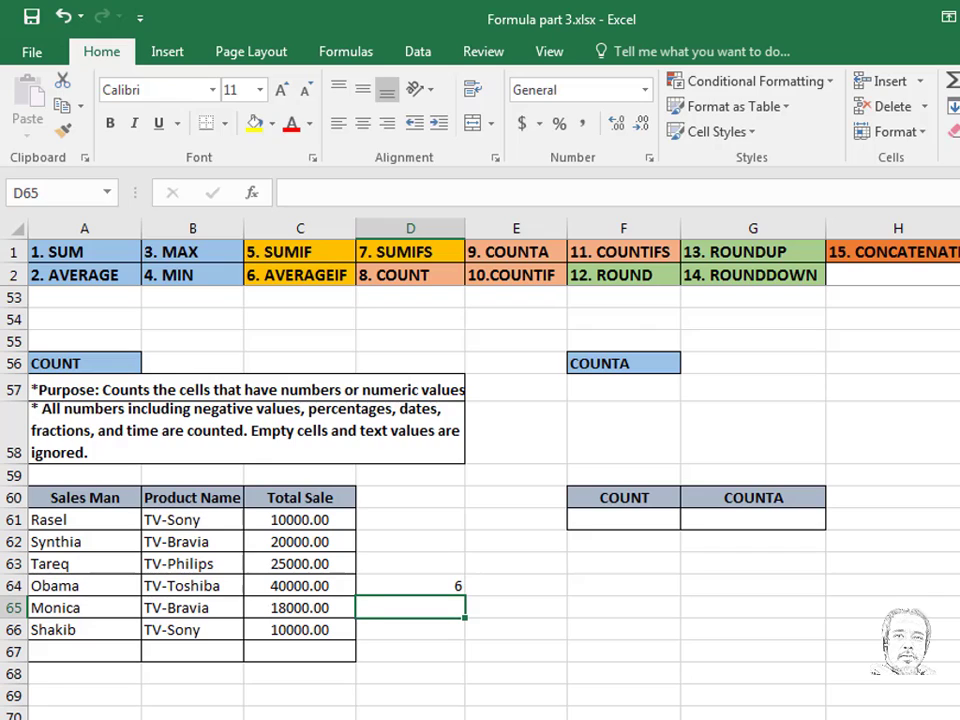
type("=c")
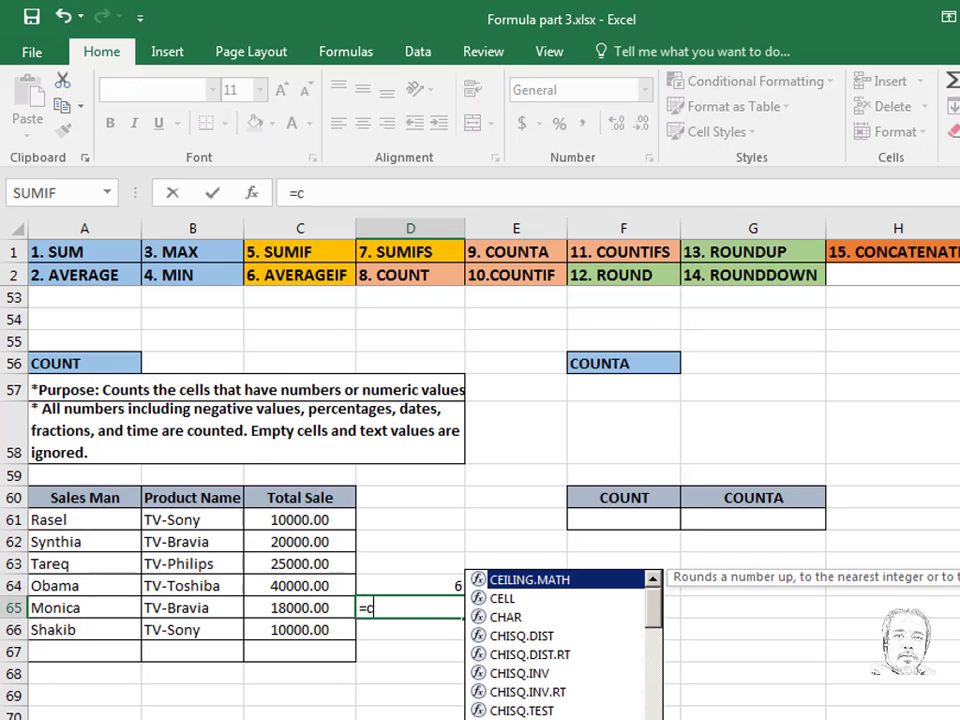
type("ounta")
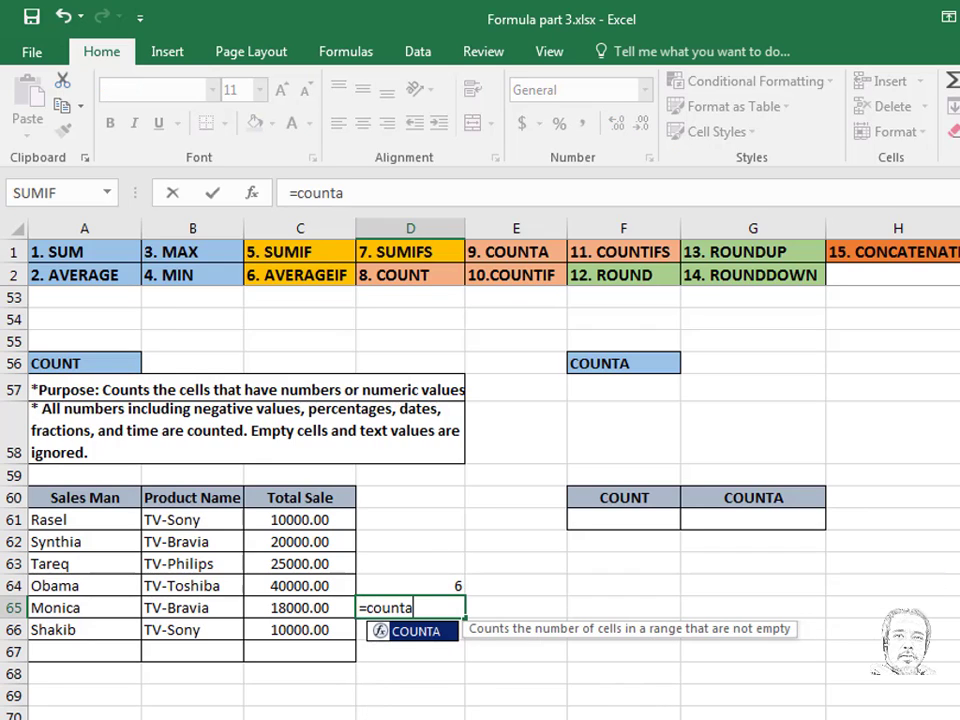
key("Tab")
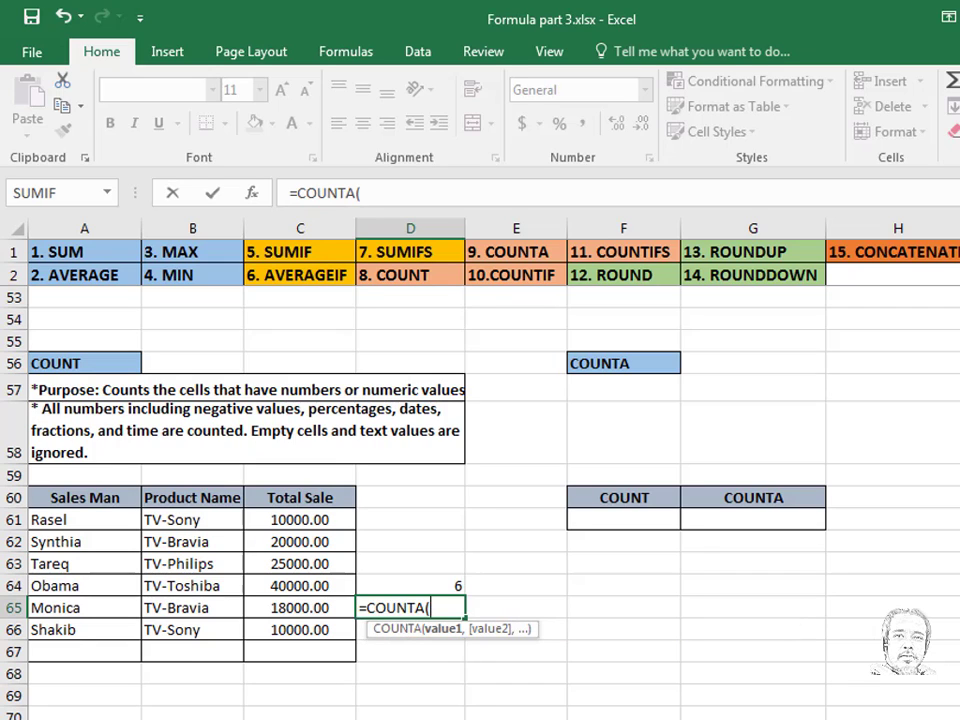
left_click_drag(40, 520, 298, 669)
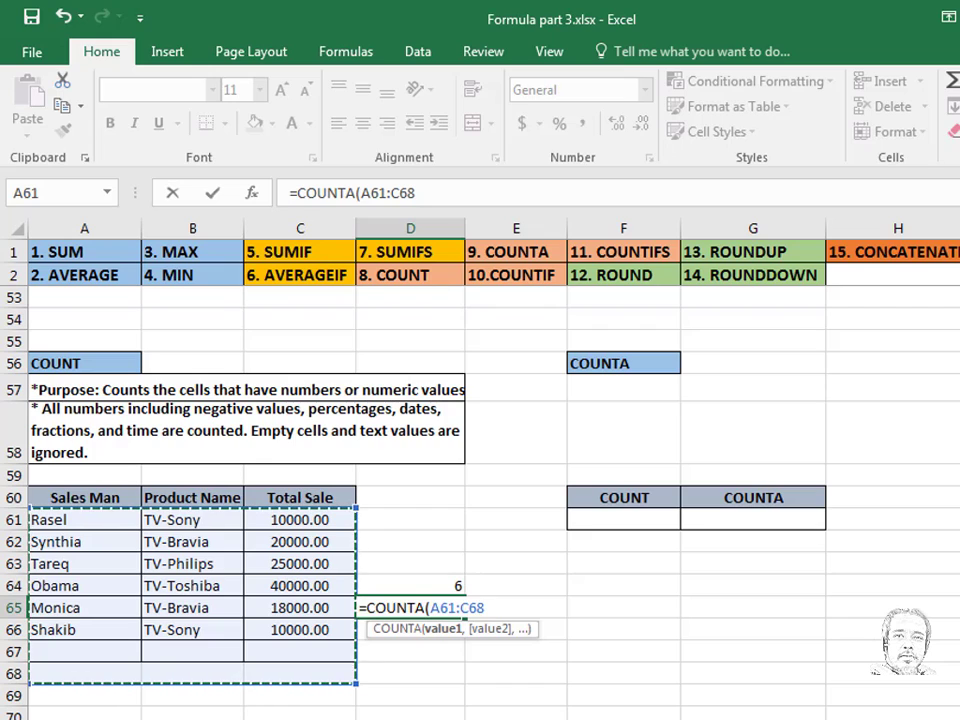
type(")")
key("Return")
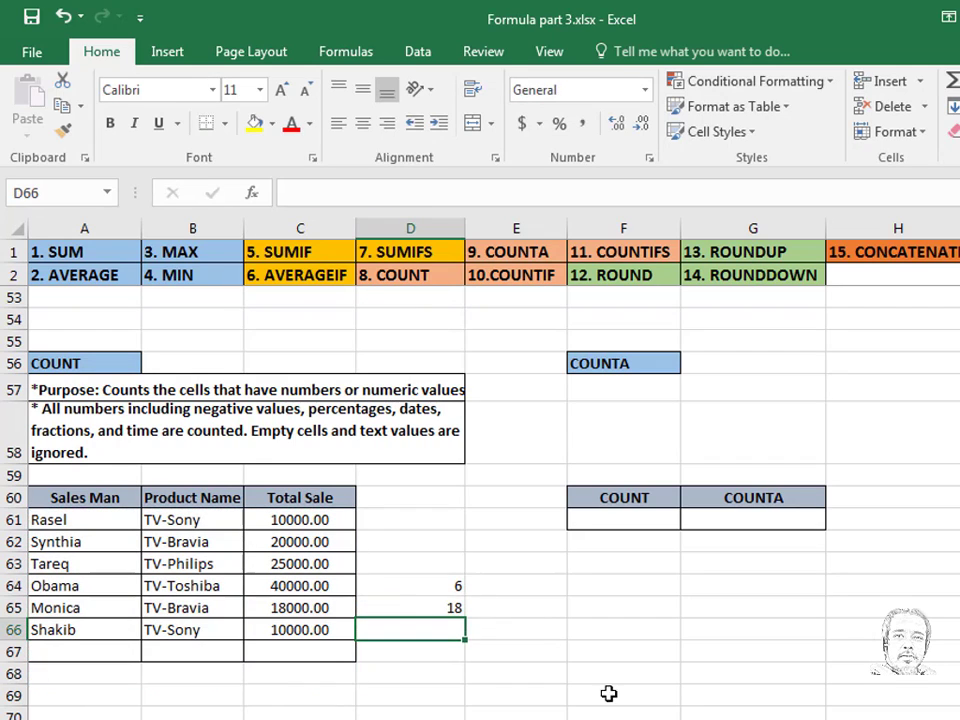
left_click(428, 610)
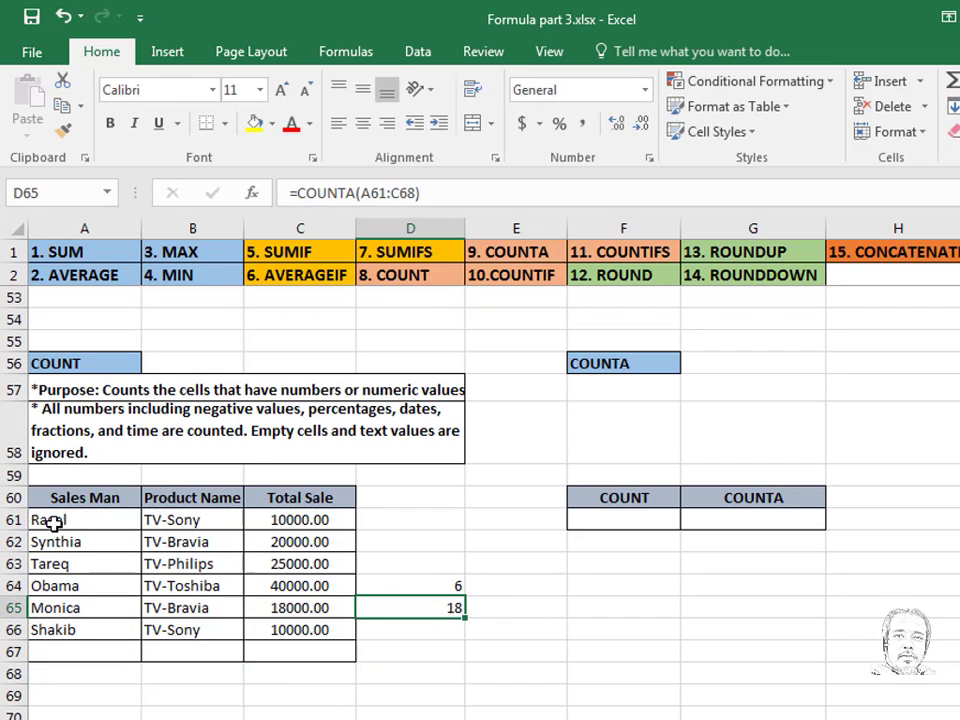
left_click_drag(53, 523, 76, 630)
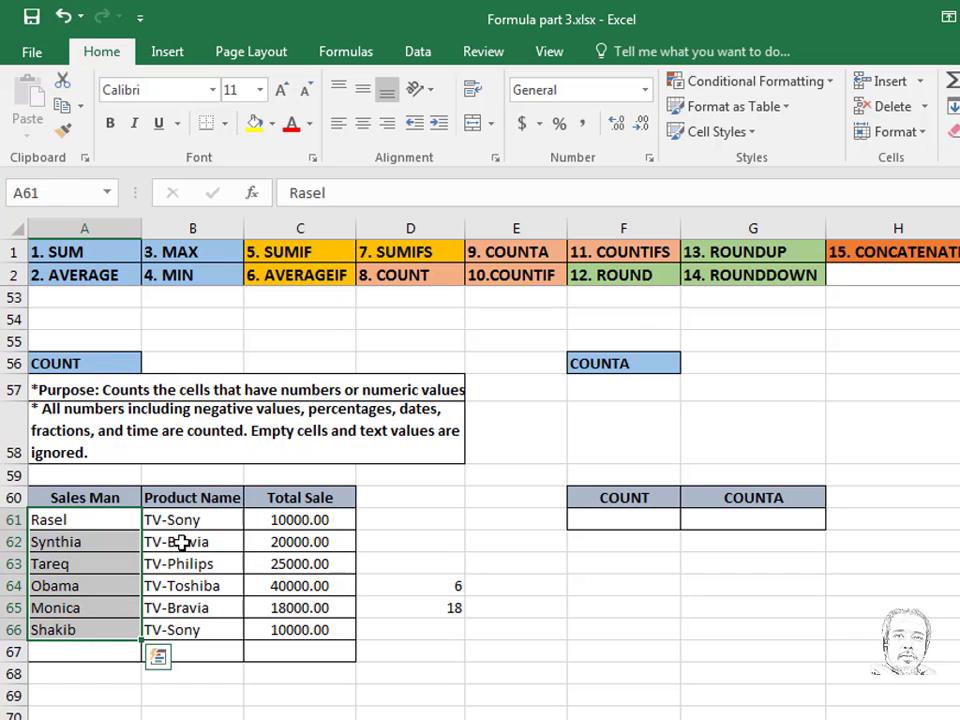
left_click_drag(204, 521, 196, 636)
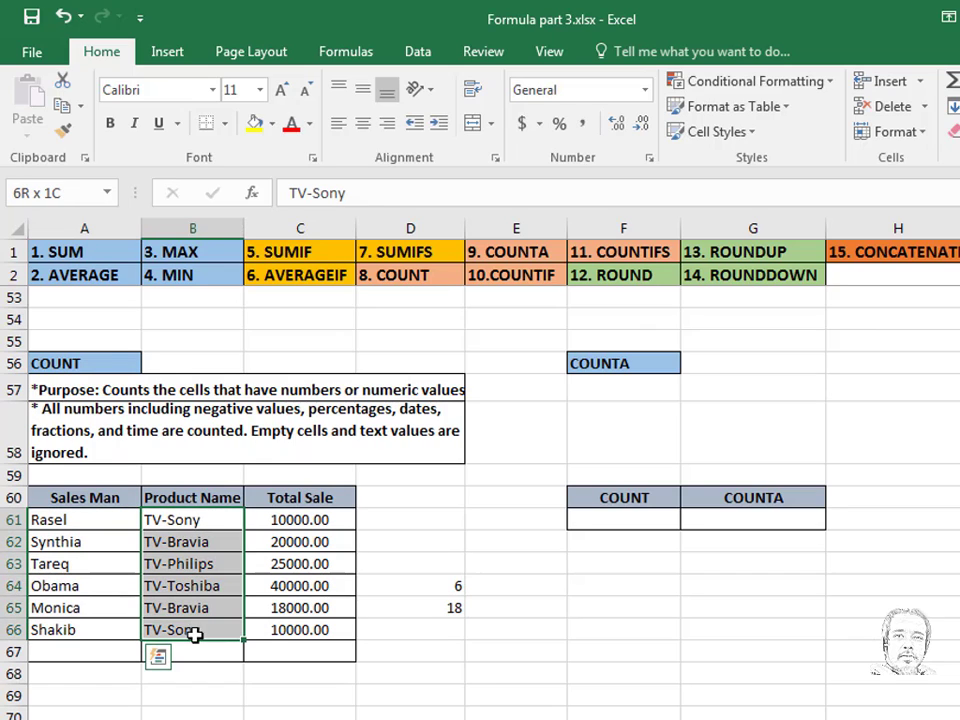
left_click_drag(317, 519, 313, 630)
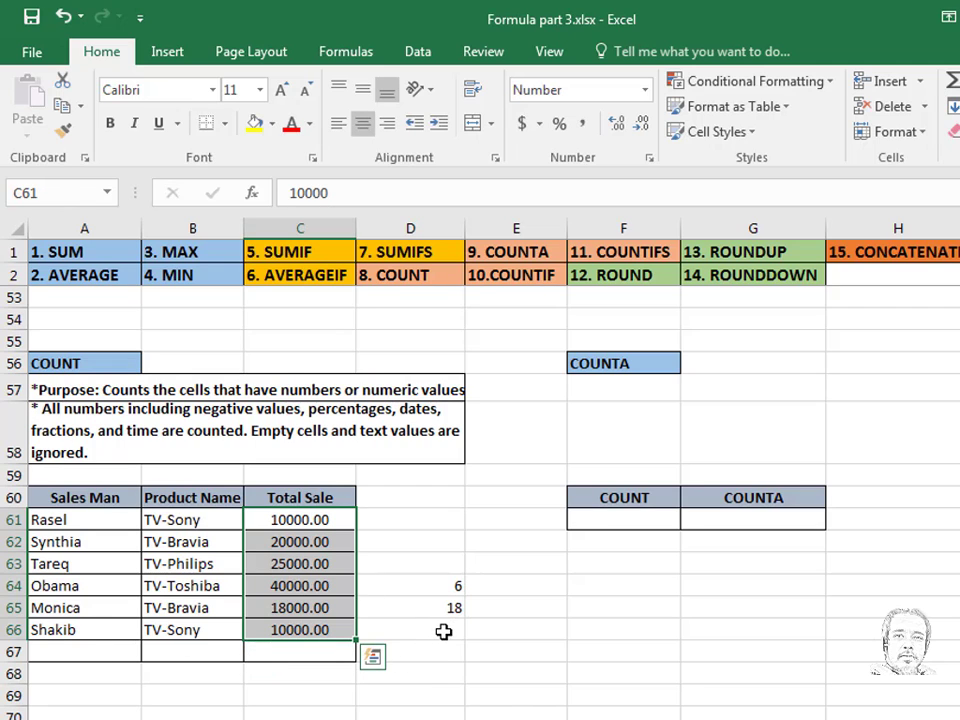
Go to the COUNTIF section, enter =COUNTIF(A76:B81,A76) in D76 and check the result against the Sales Man and Product Name entries
scroll(443, 631, "down", 5)
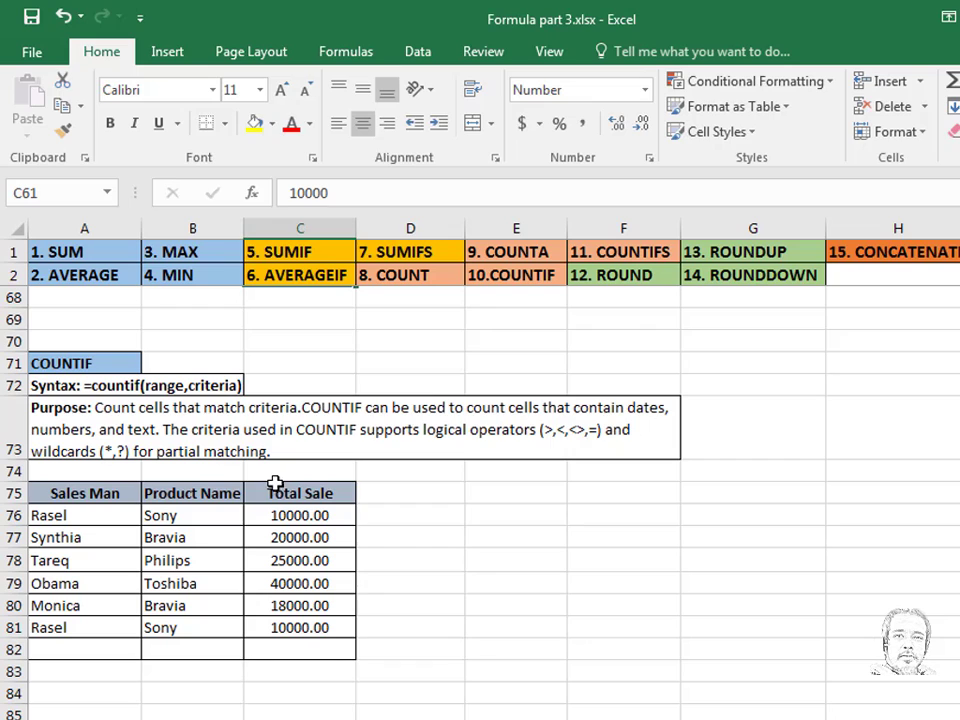
left_click(413, 521)
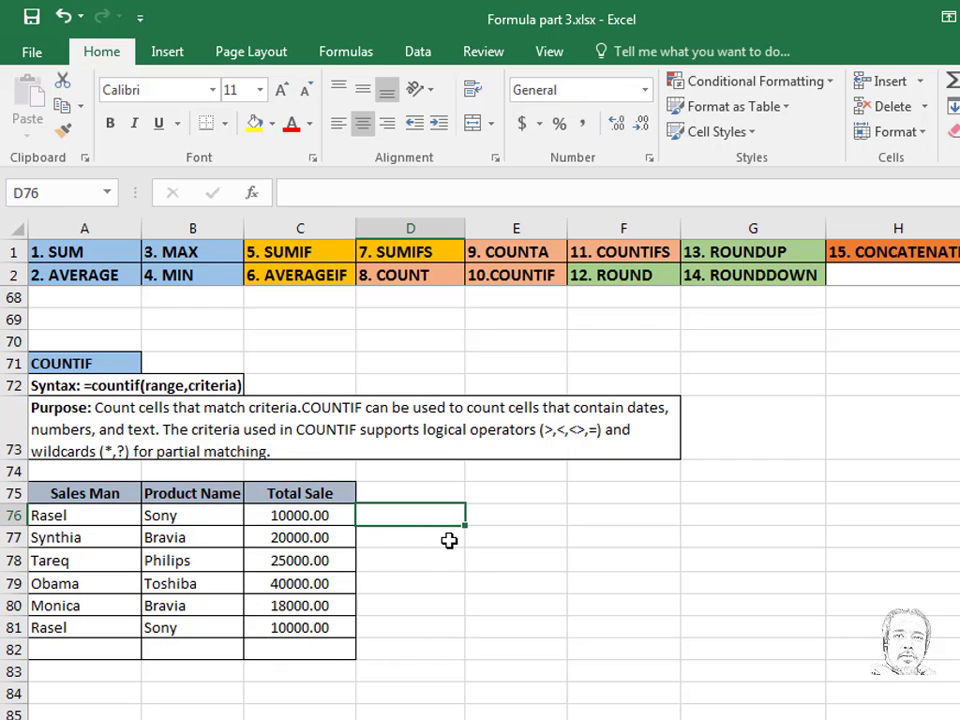
type("=cou")
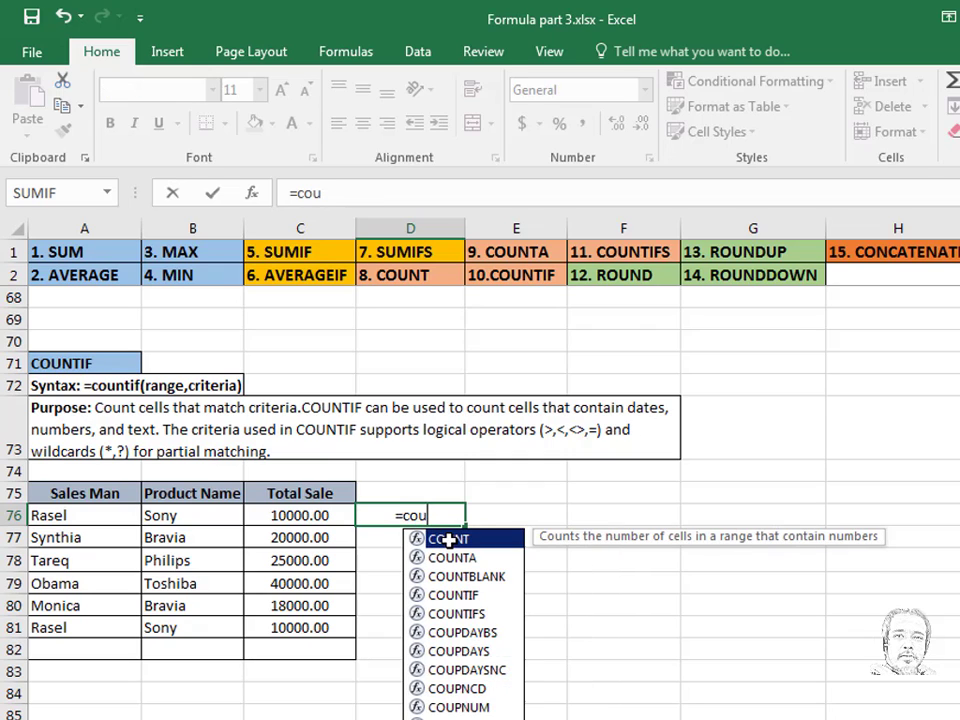
type("ntif")
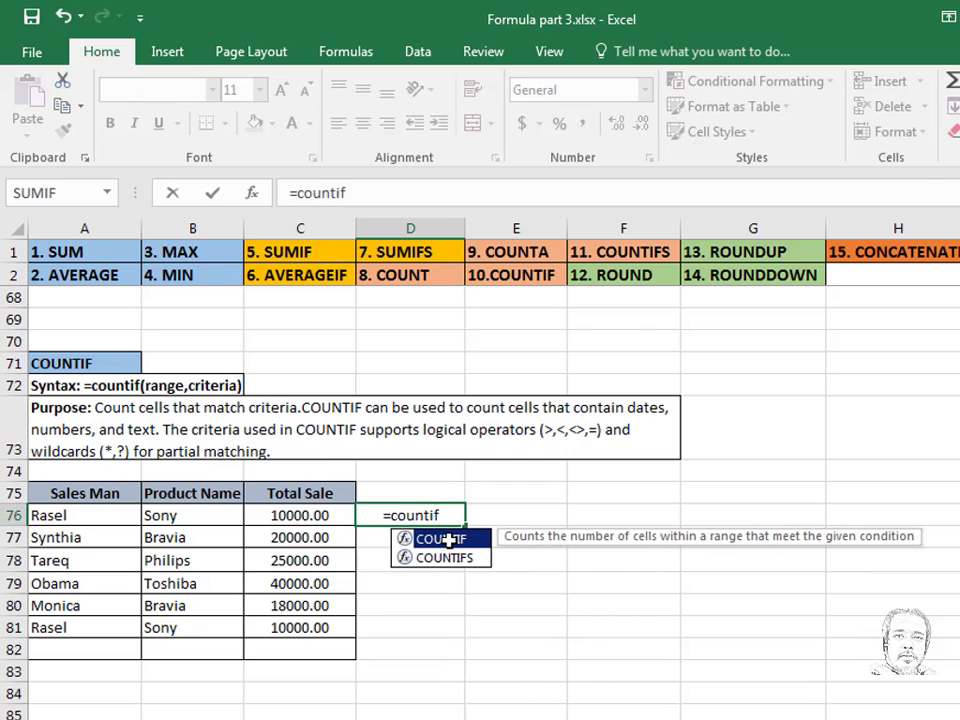
double_click(447, 540)
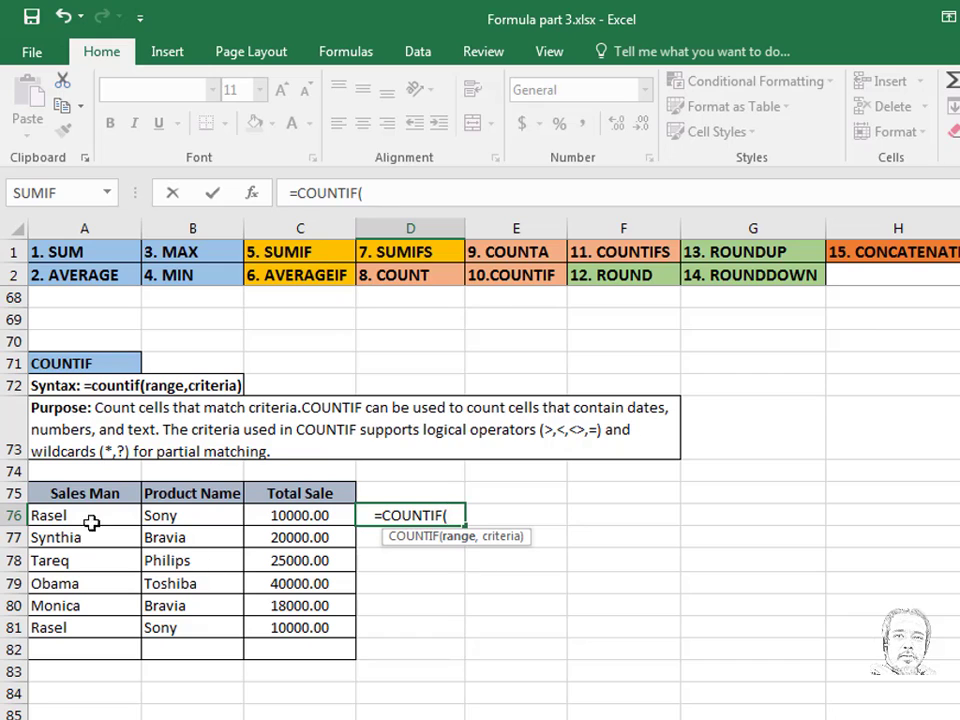
left_click_drag(84, 517, 220, 632)
type(",")
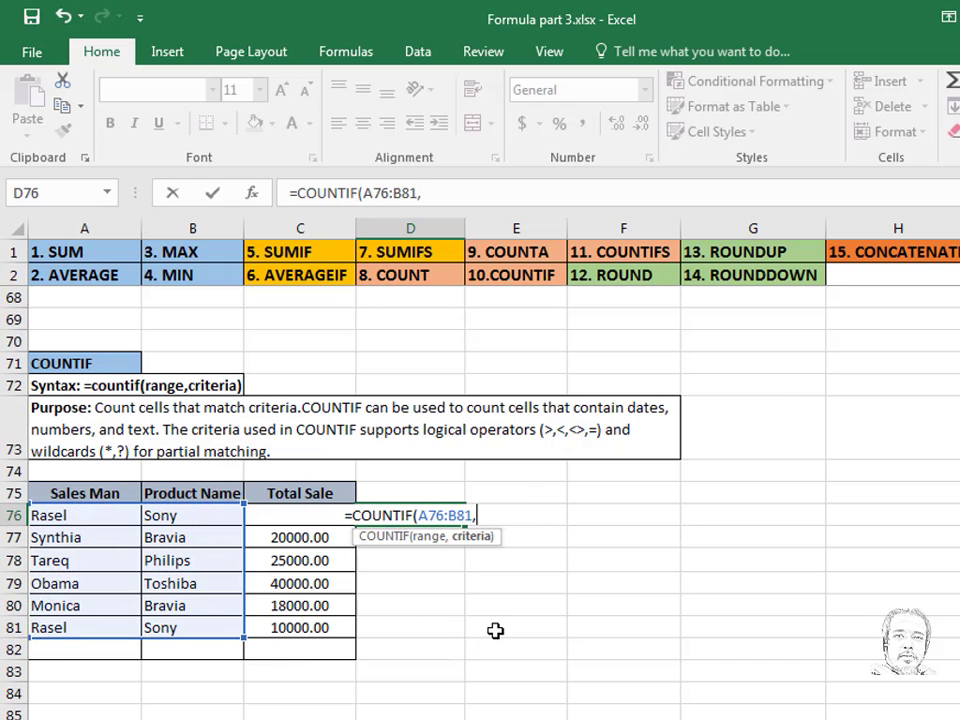
left_click(63, 517)
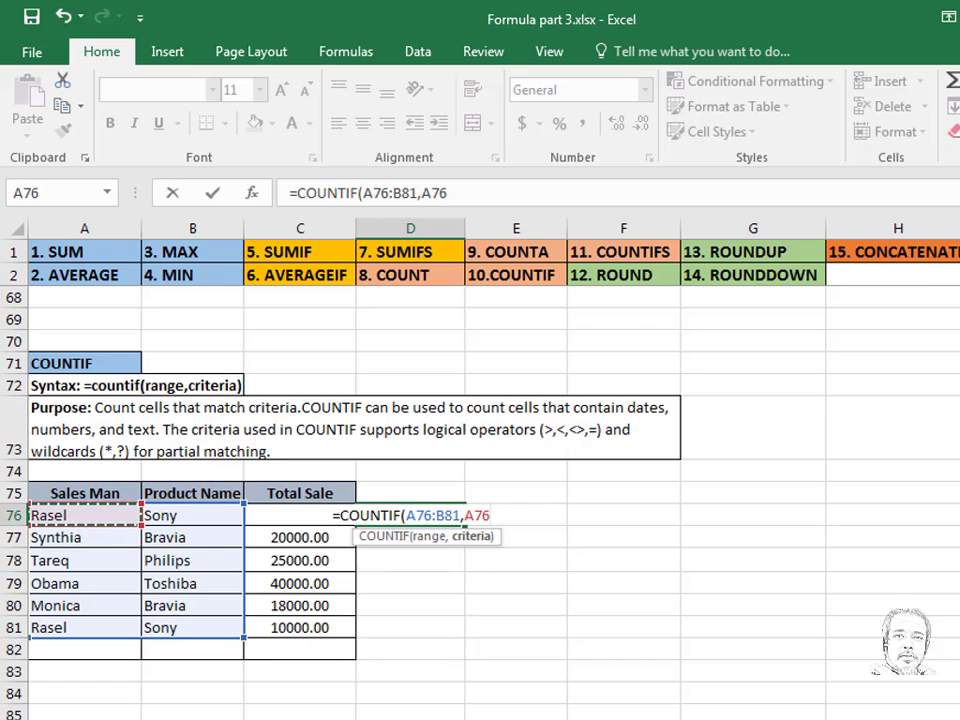
type(")")
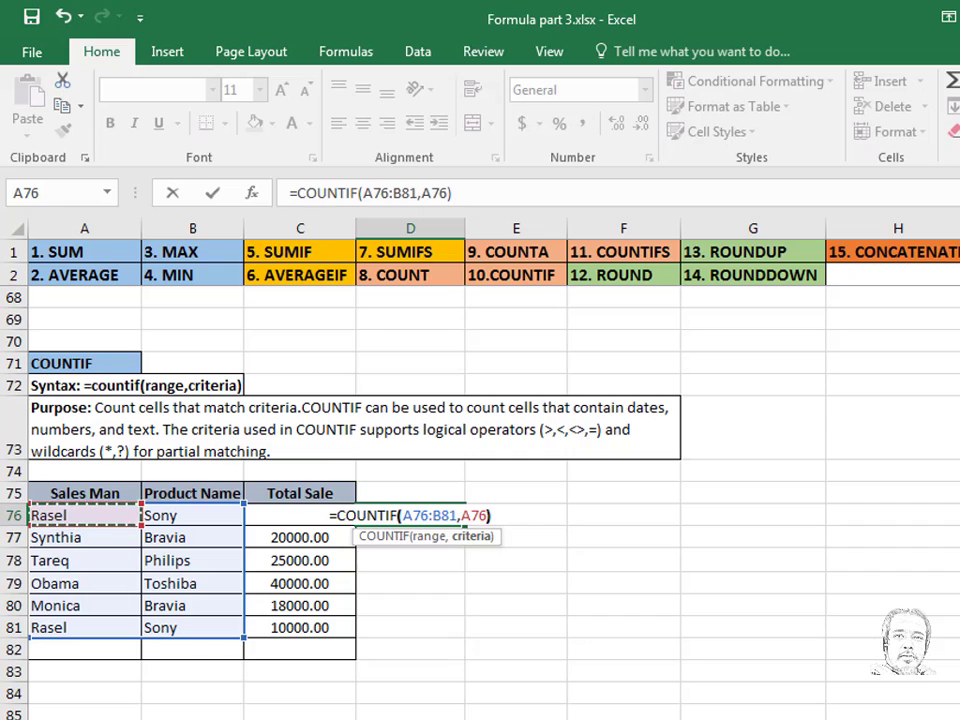
key("Return")
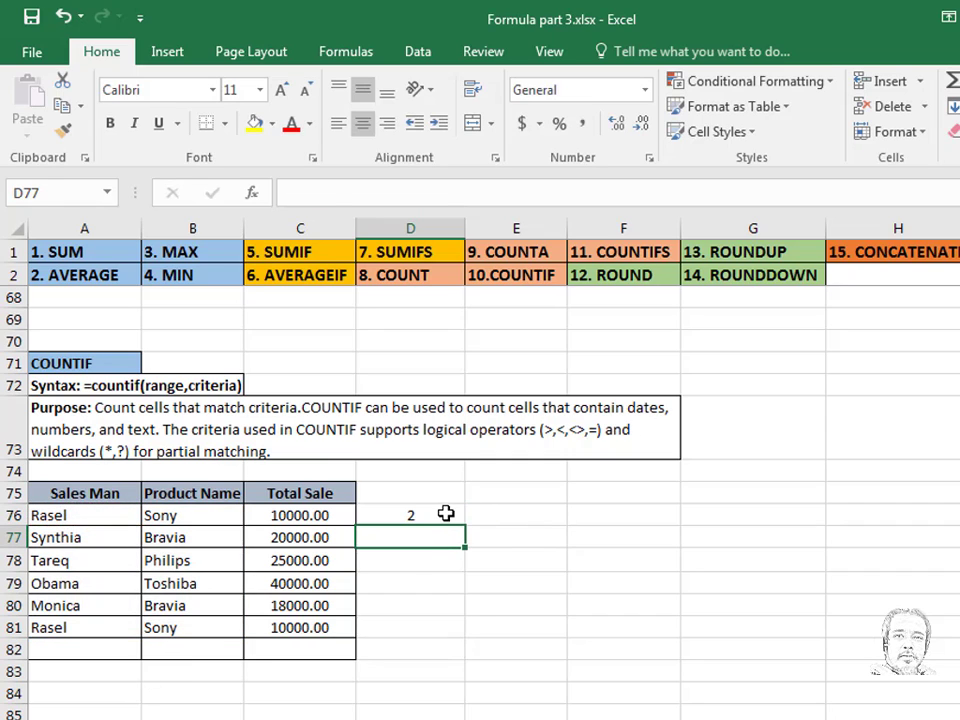
left_click(446, 513)
left_click_drag(40, 516, 191, 646)
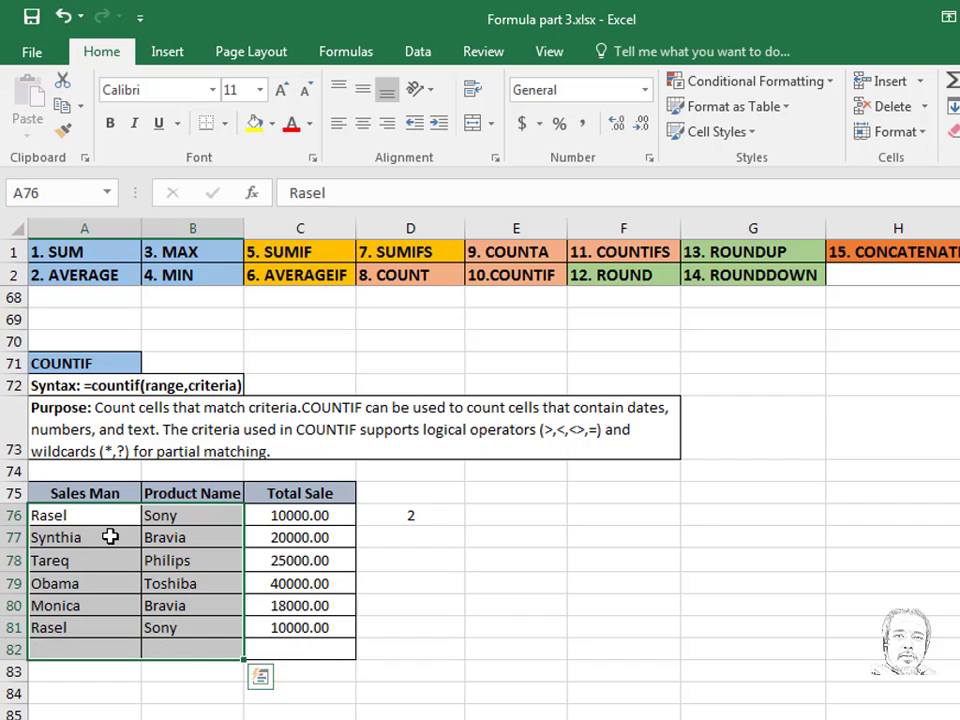
left_click(416, 518)
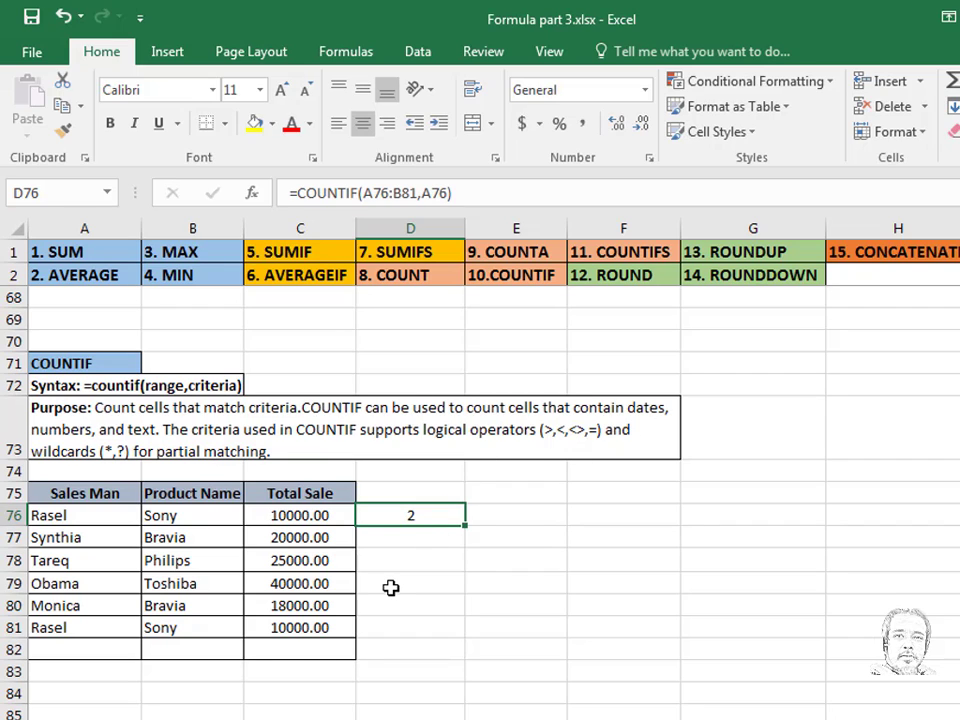
Go to the COUNTIFS section and start a COUNTIFS formula in F92 with criteria range A91:A97 and criterion A91
scroll(394, 588, "down", 5)
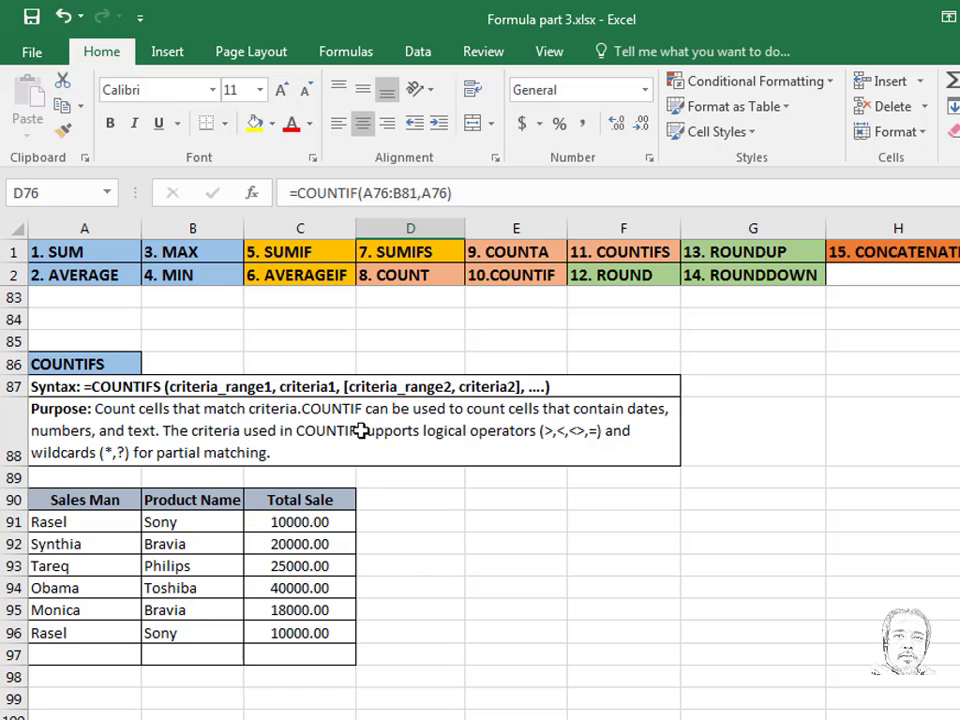
left_click(601, 549)
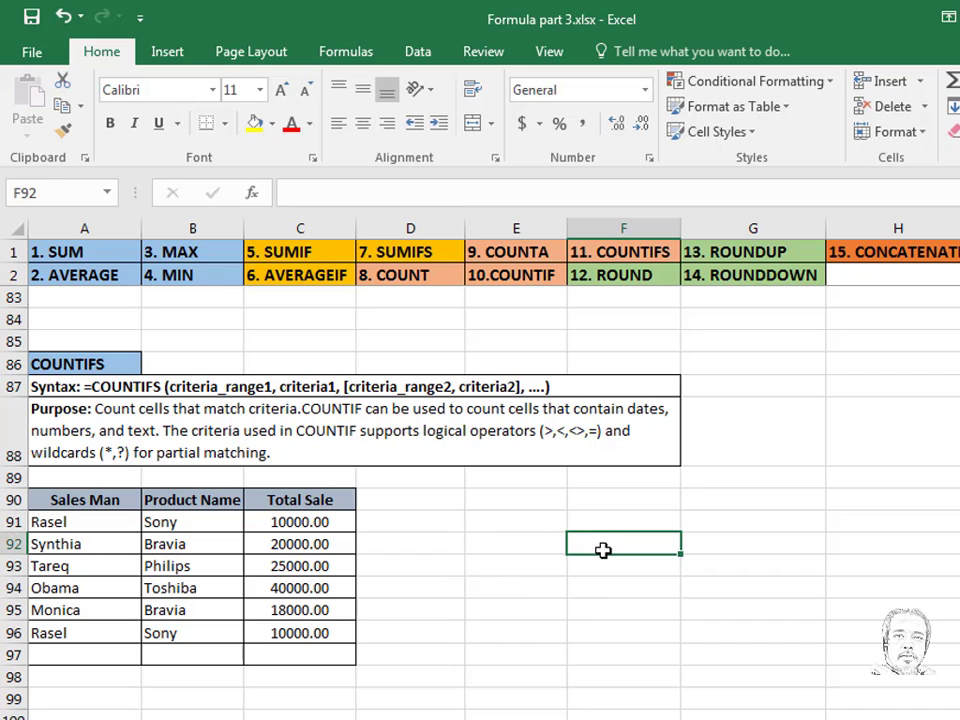
type("=coun")
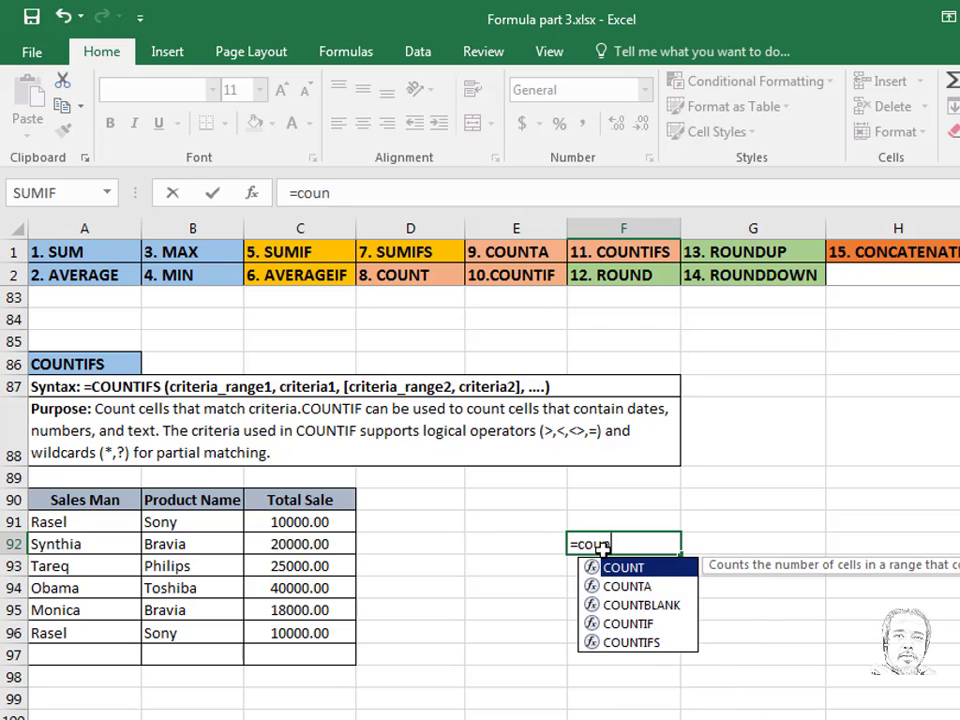
type("tifs")
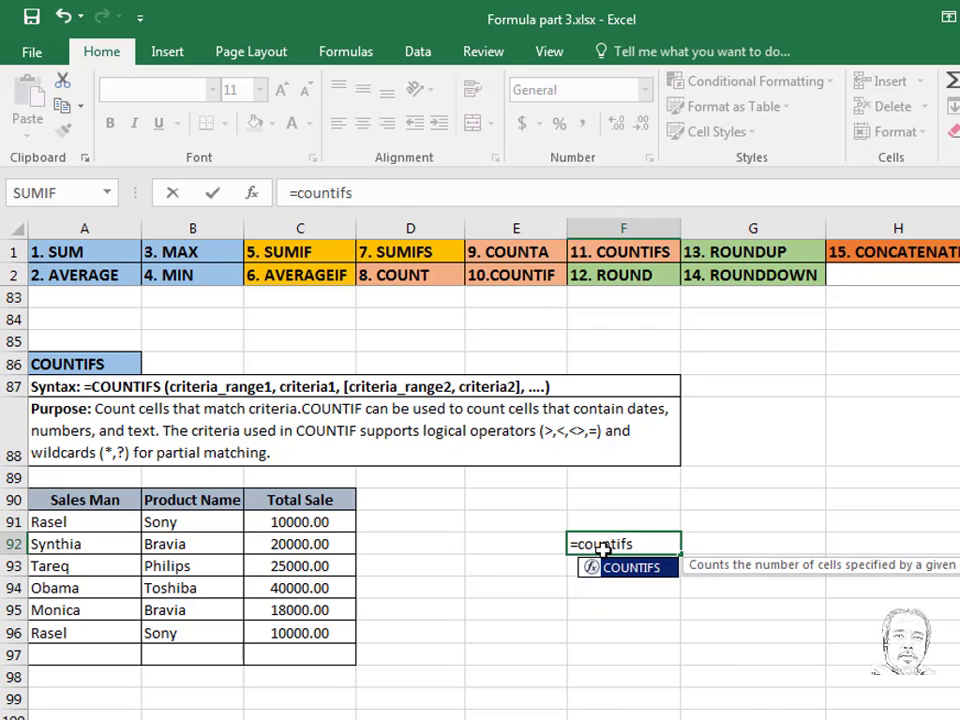
double_click(613, 566)
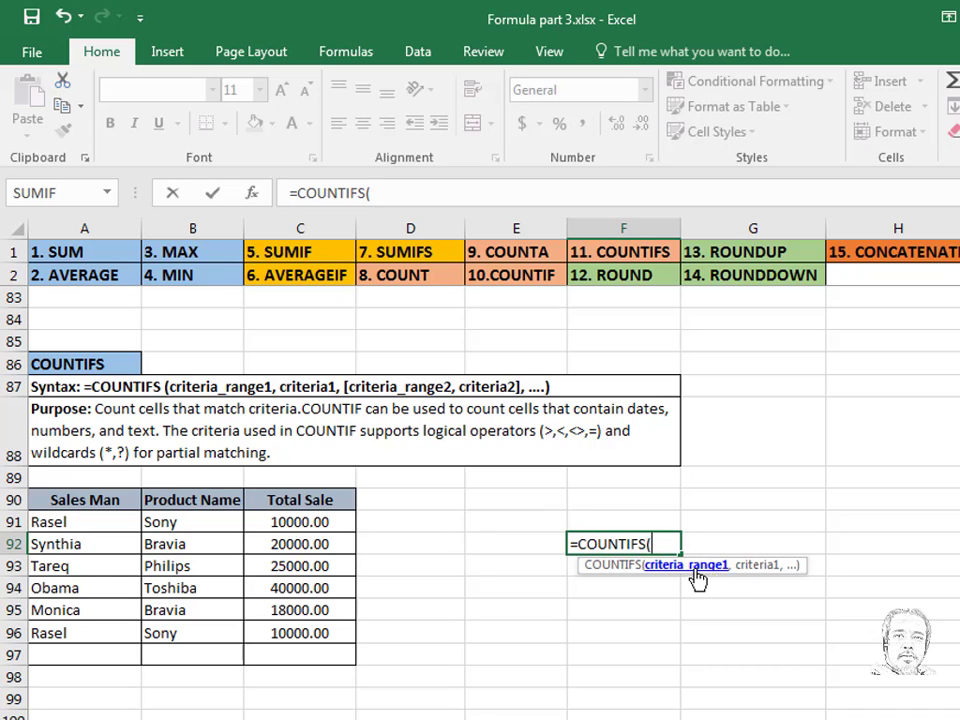
left_click_drag(80, 521, 77, 652)
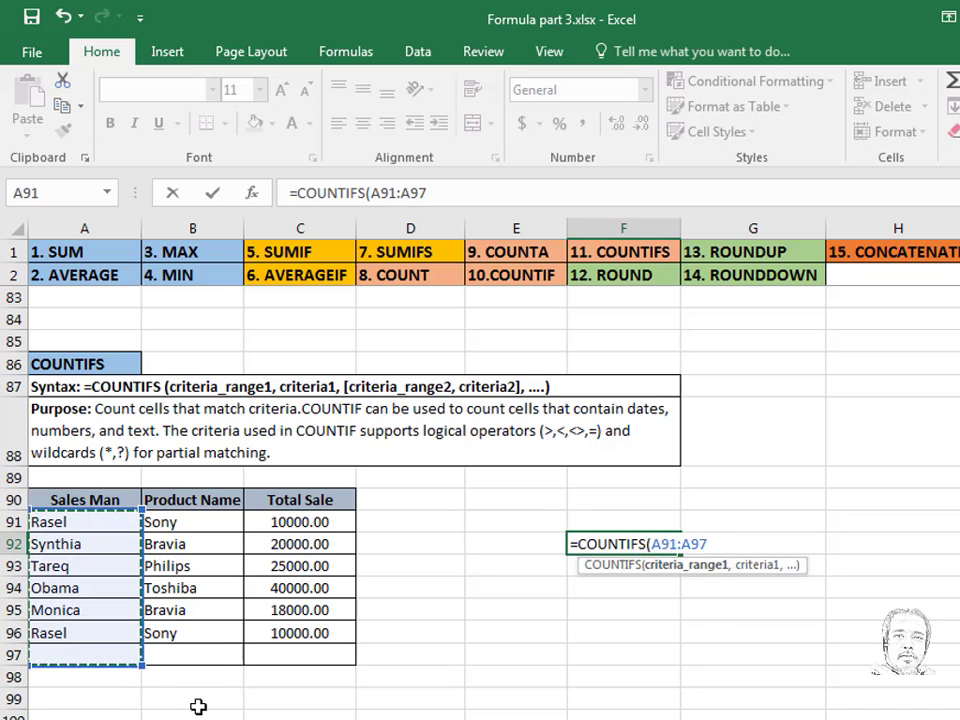
type(",")
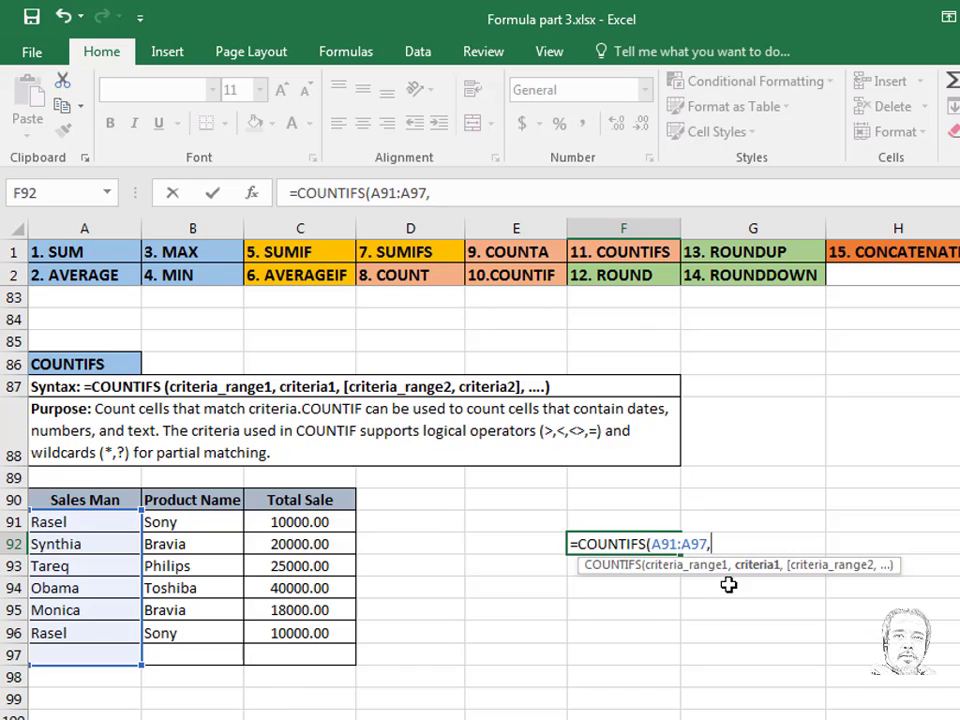
left_click(66, 521)
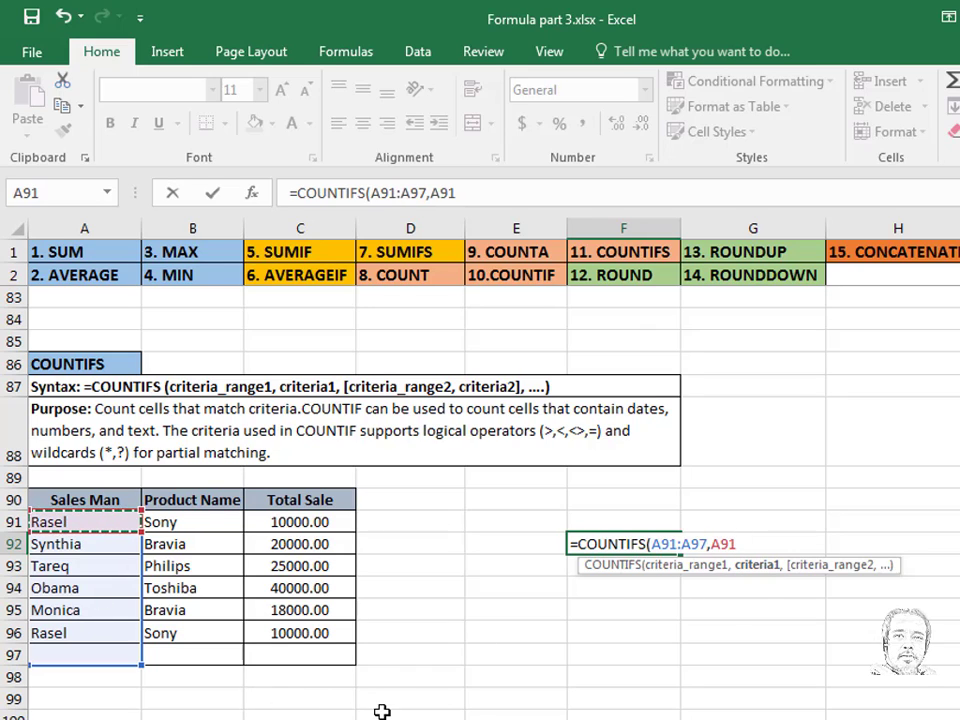
Complete the COUNTIFS formula in F92 with second criteria range B91:B97 and criterion B91, and reselect the cell to review it
type(",")
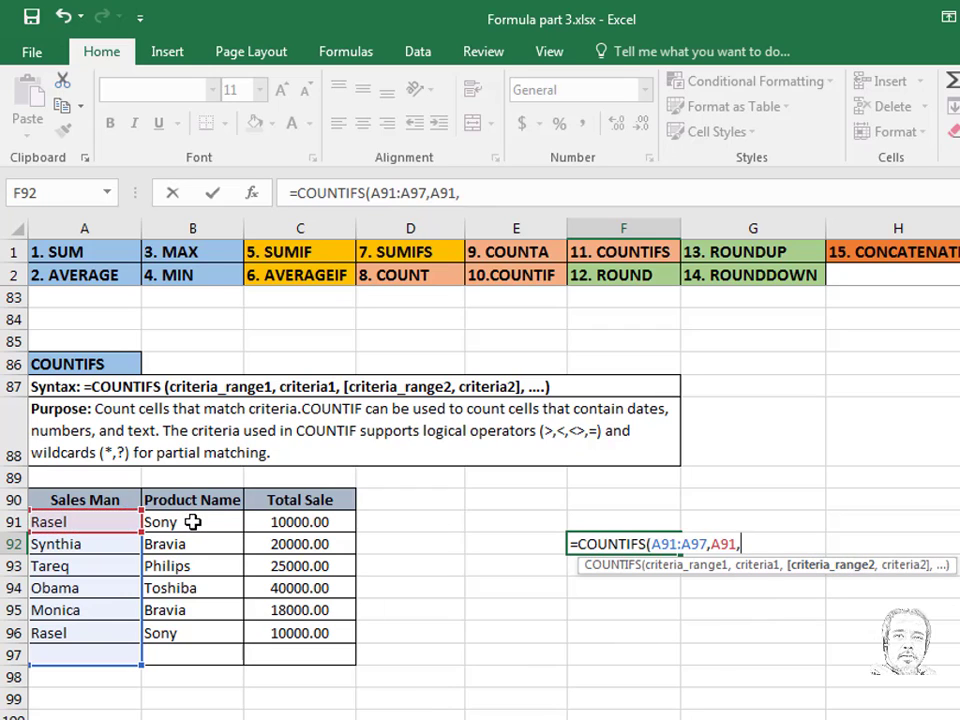
left_click_drag(193, 521, 193, 660)
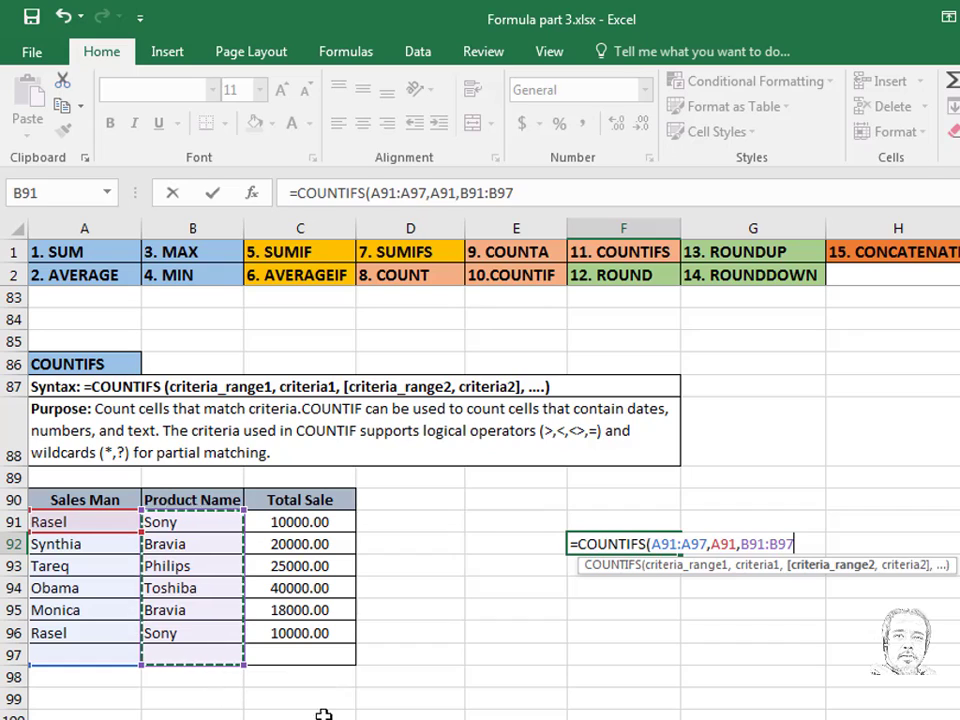
type(",")
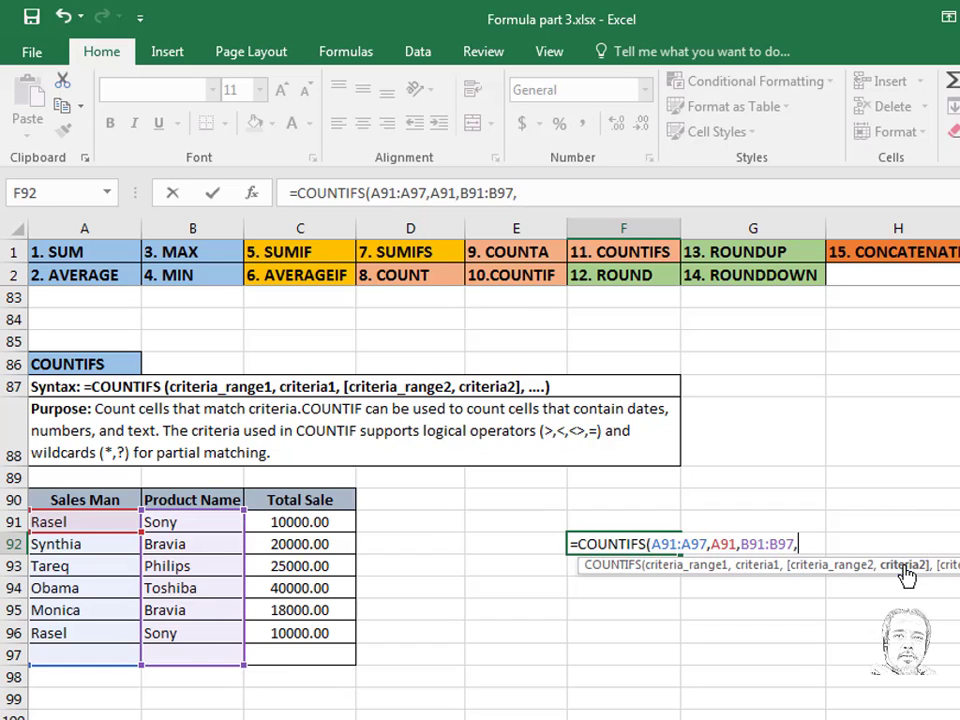
left_click(175, 522)
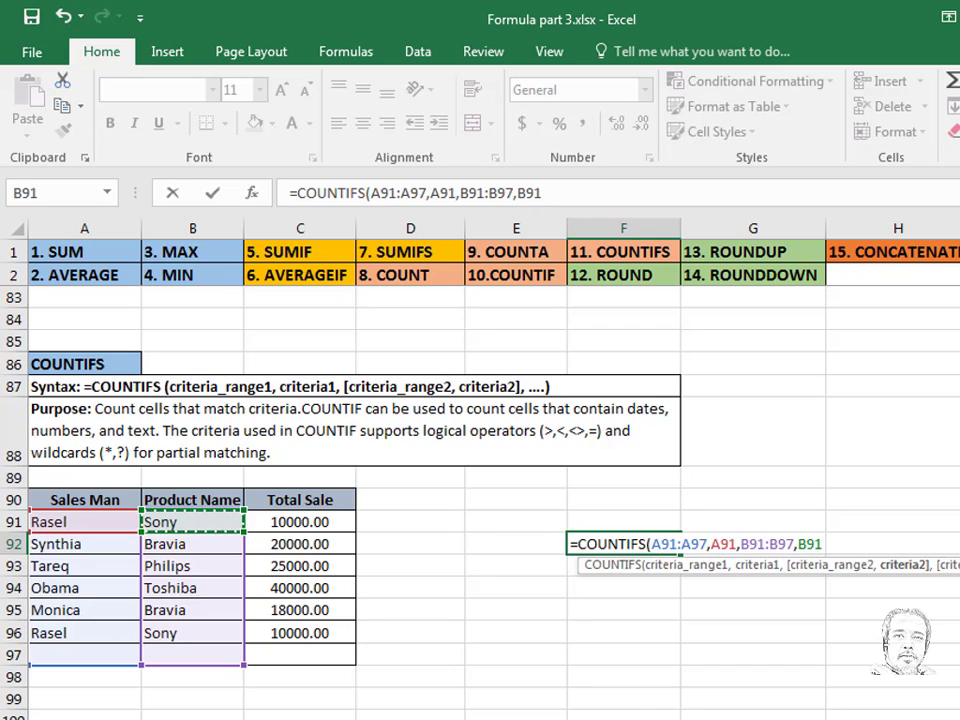
type(")")
key("Return")
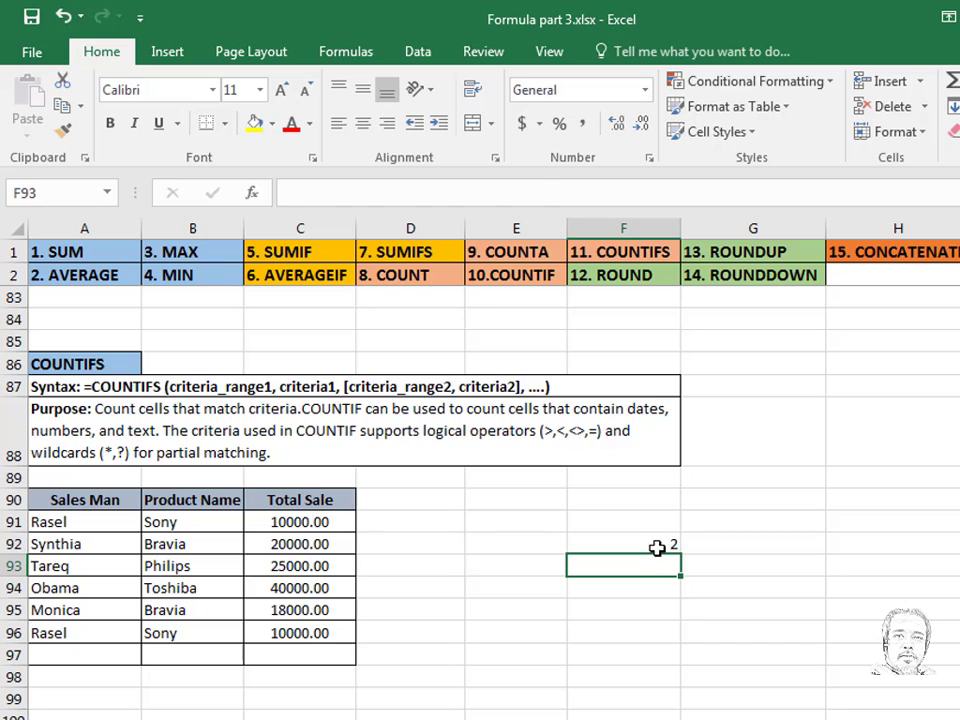
left_click(657, 548)
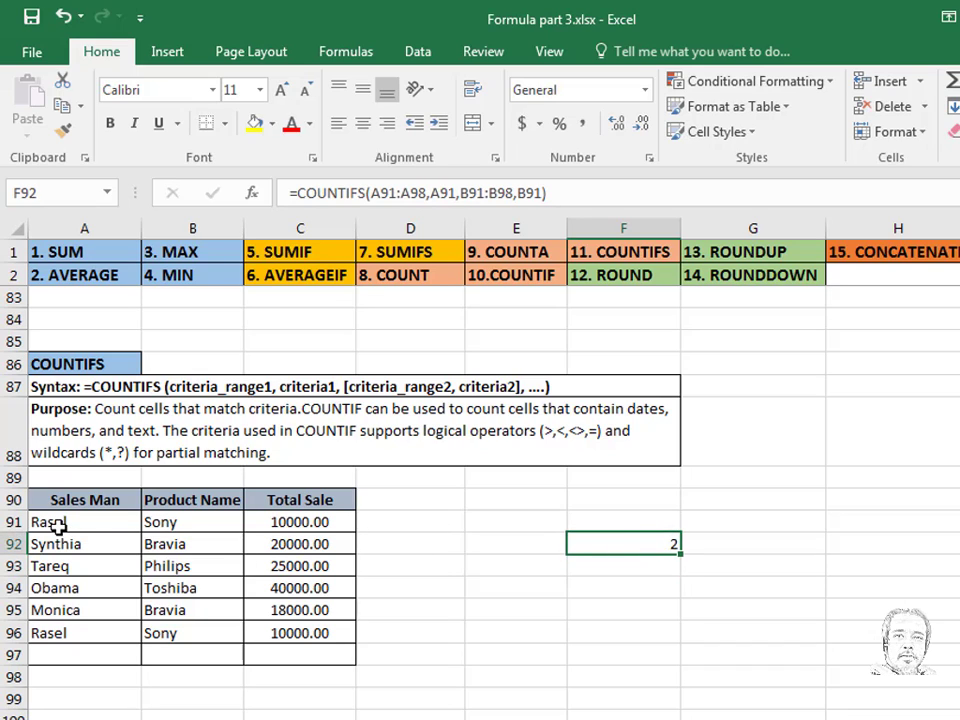
Check the matching records in rows 91 and 96, and enter their sales man's name in D92 and Sony in E92 as lookup criteria
left_click_drag(57, 527, 223, 521)
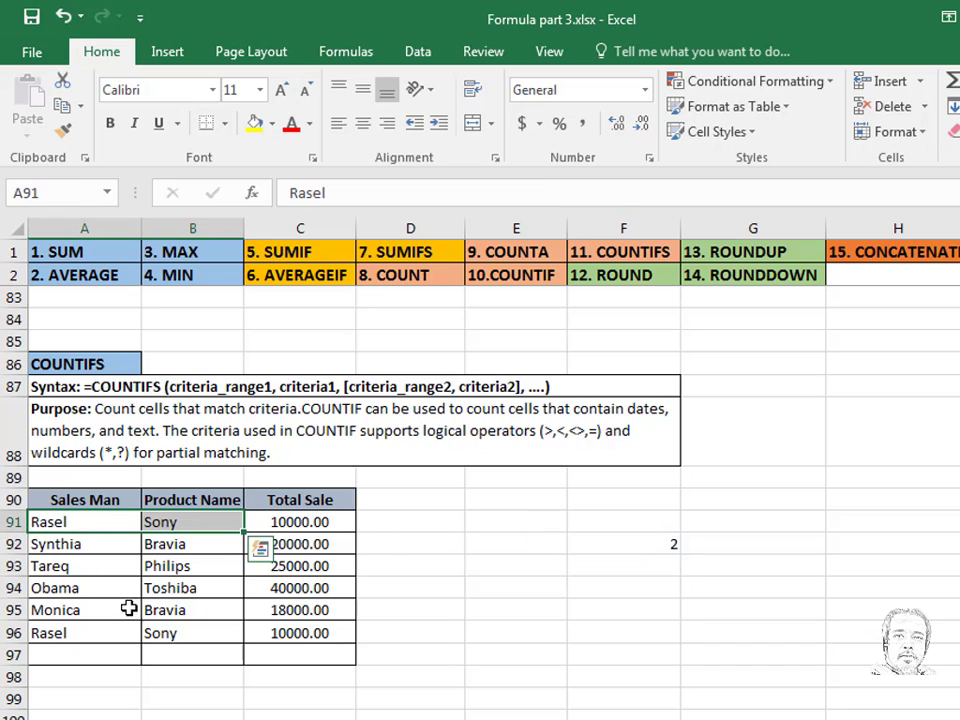
left_click_drag(45, 637, 199, 636)
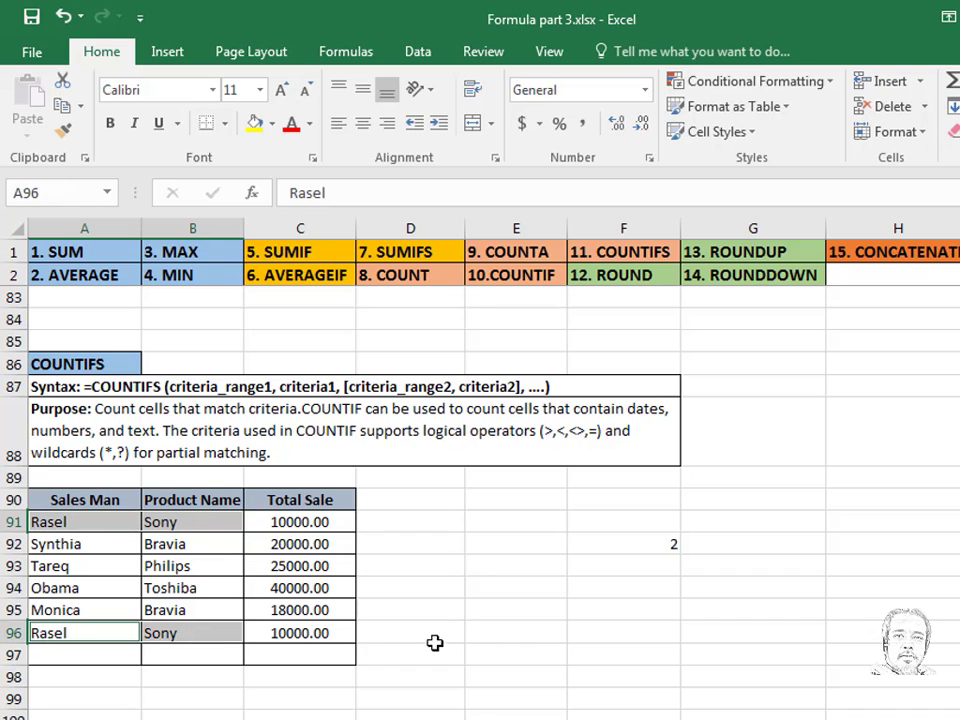
left_click(417, 550)
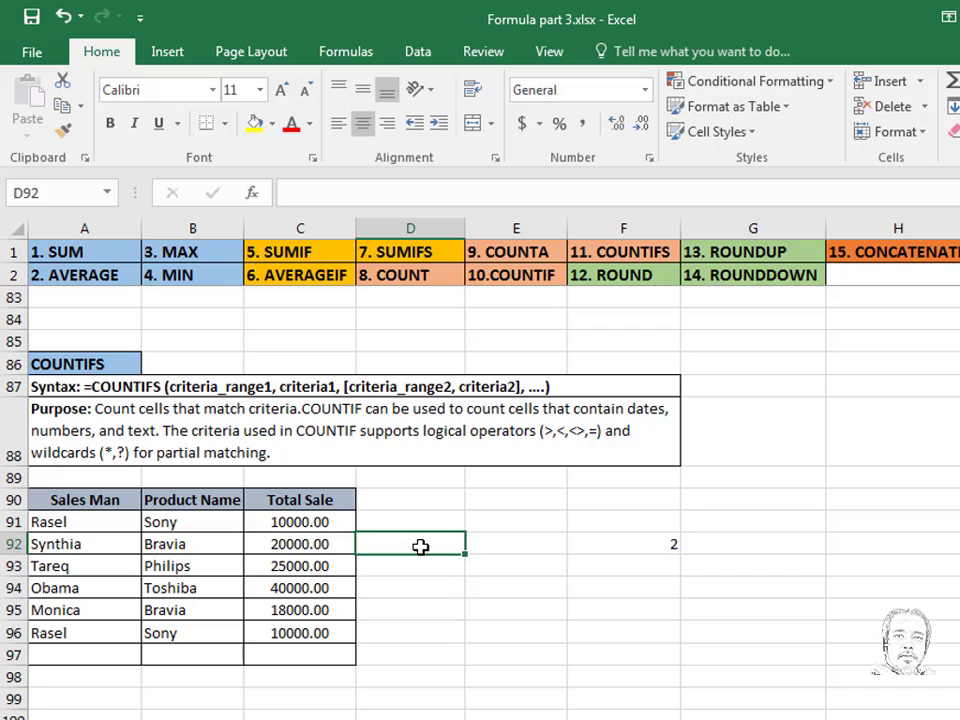
type("RAsel")
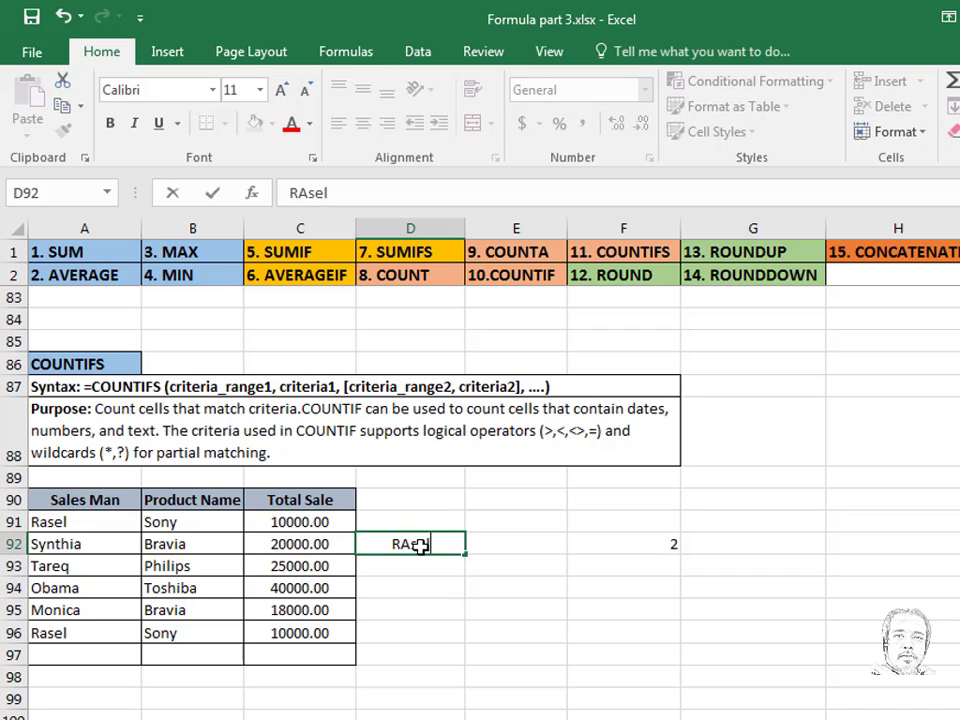
key("Tab")
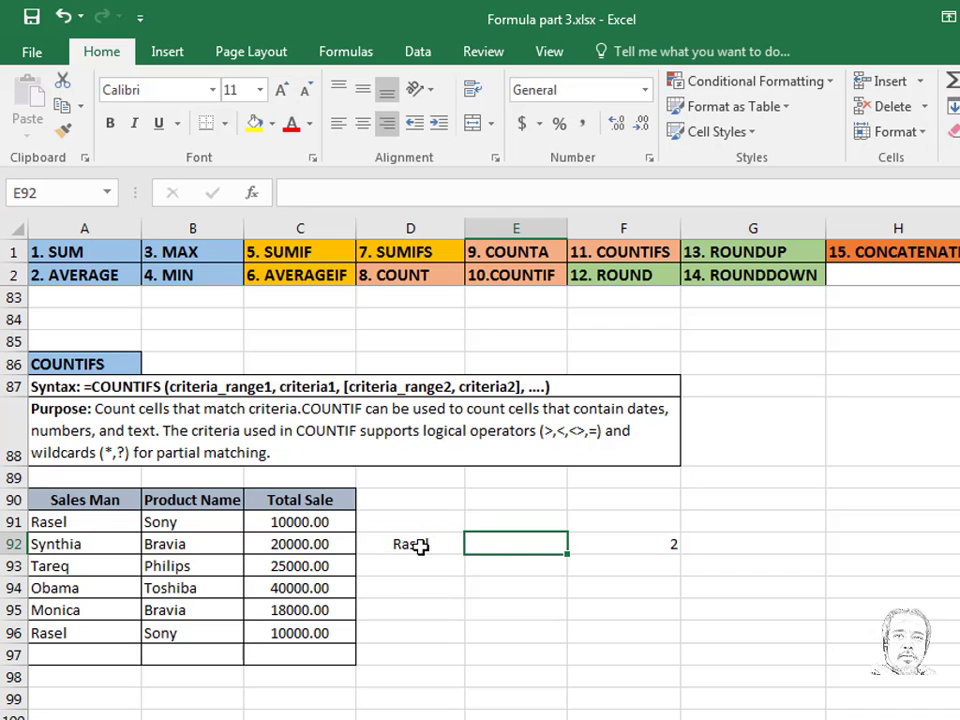
type("Sony")
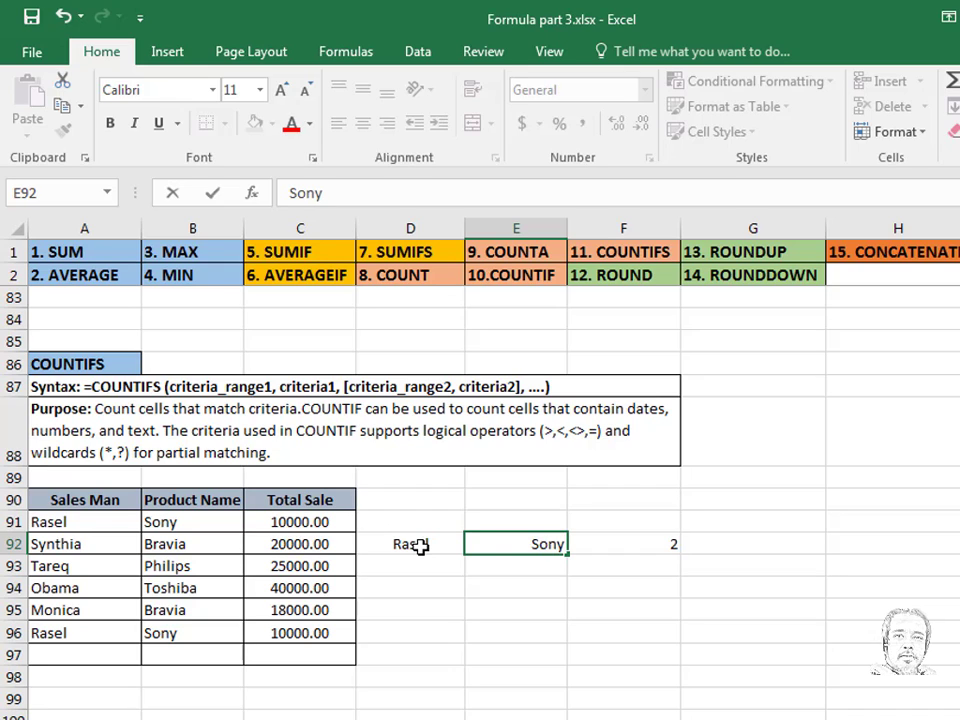
Edit the COUNTIFS formula in F92 to use D92 and E92 as its criteria: =COUNTIFS(A91:A98,D92,B91:B98,E92)
double_click(675, 546)
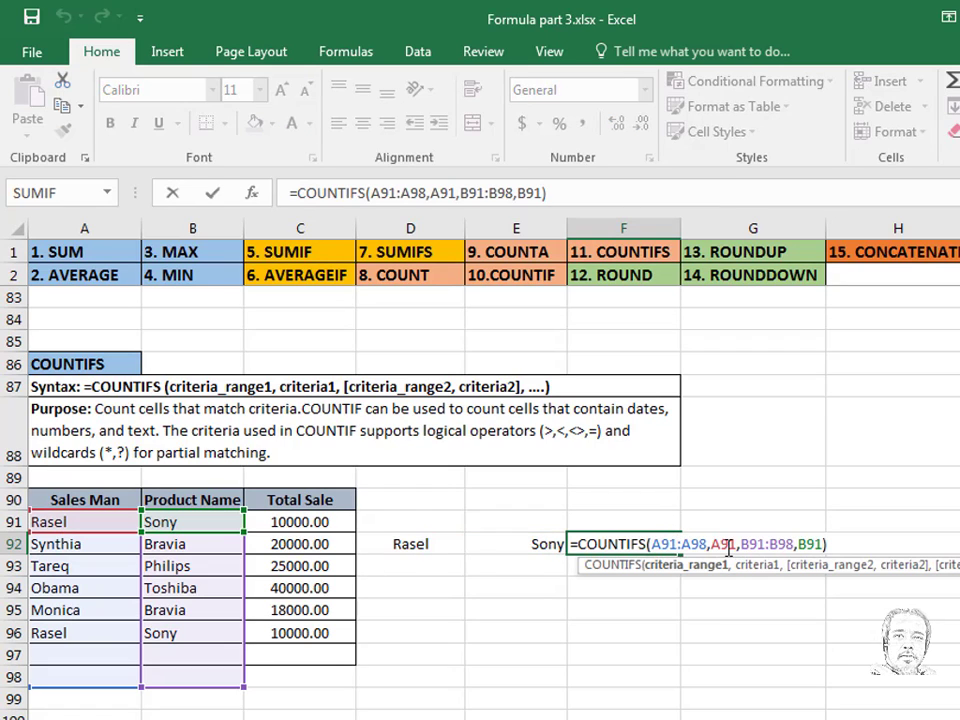
left_click_drag(712, 543, 737, 543)
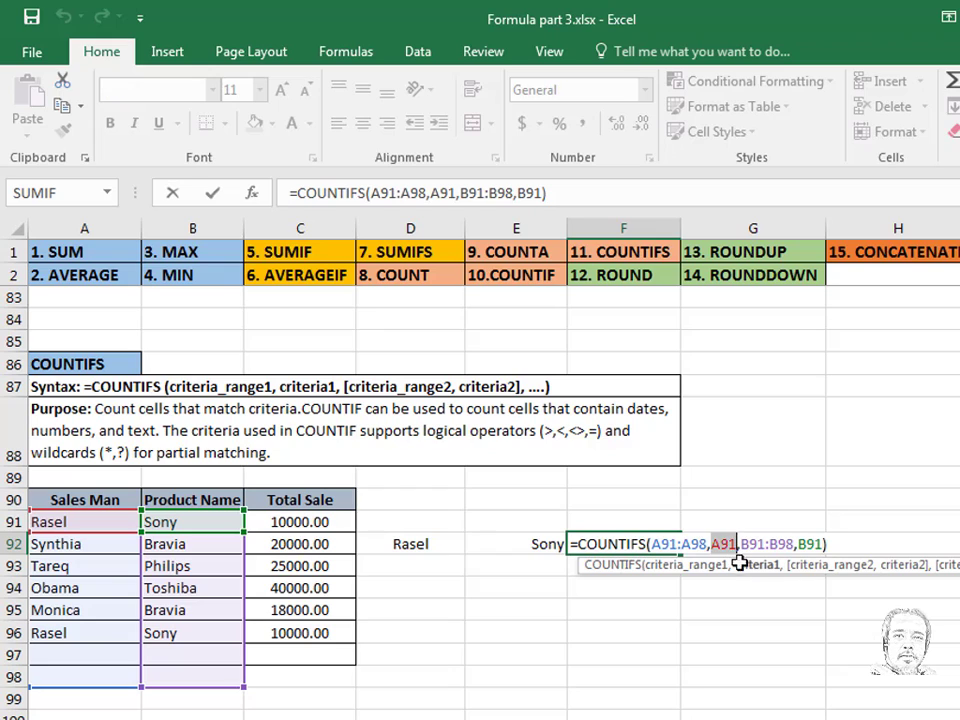
key("Delete")
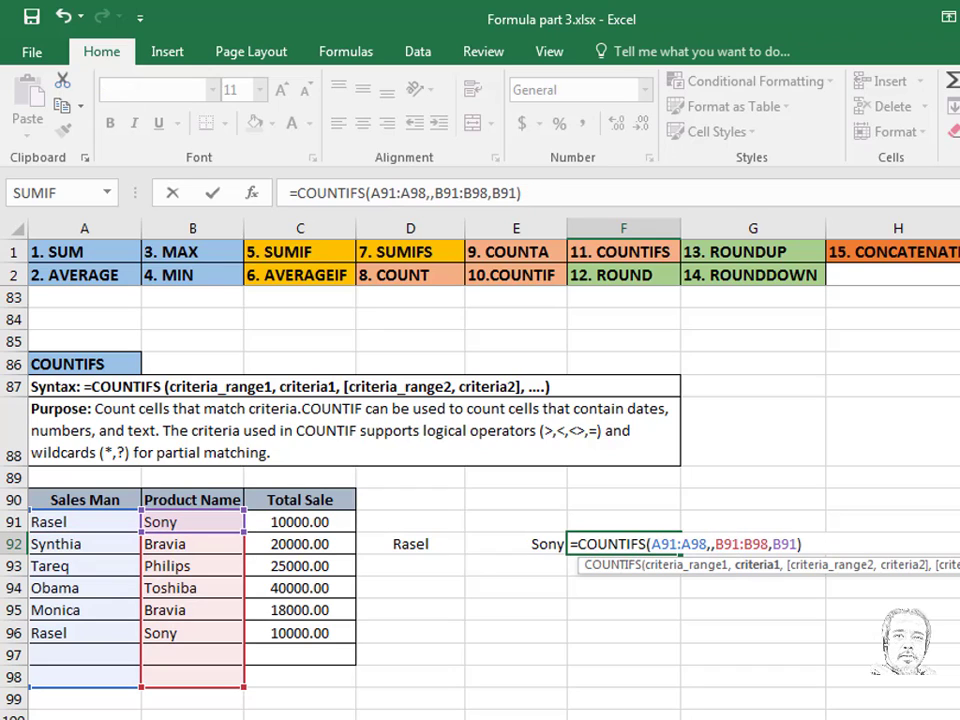
left_click(414, 543)
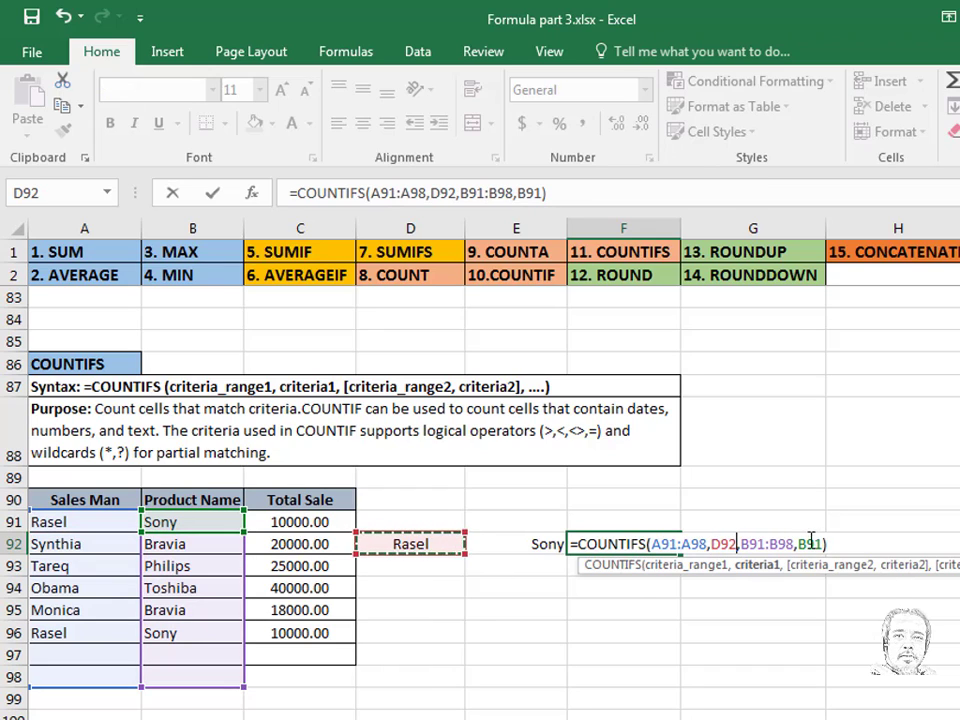
left_click_drag(798, 543, 824, 543)
key("BackSpace")
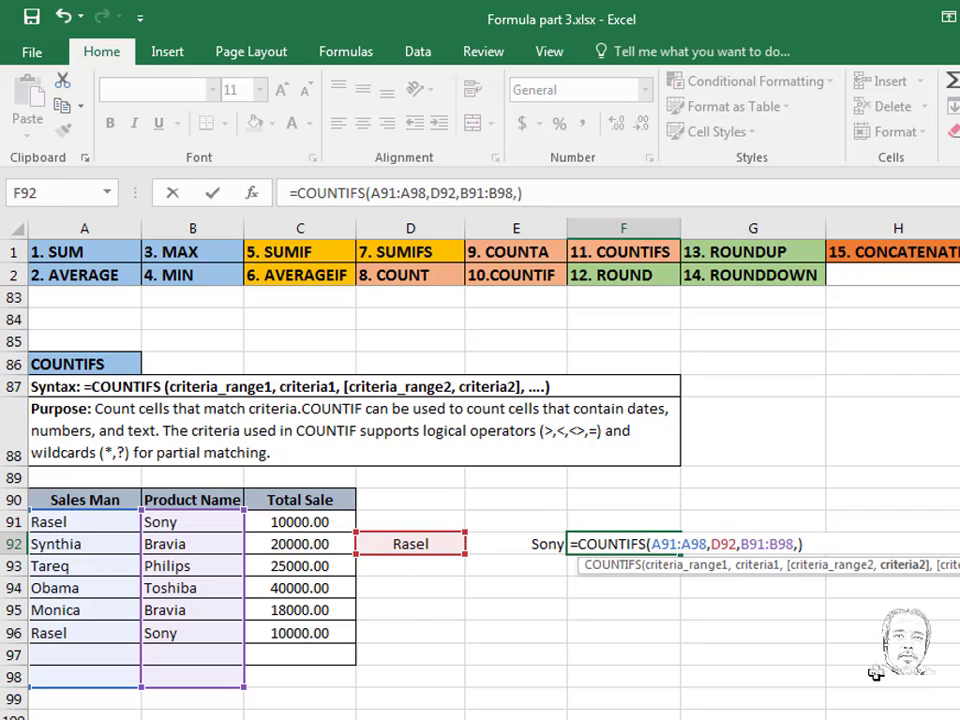
left_click(540, 543)
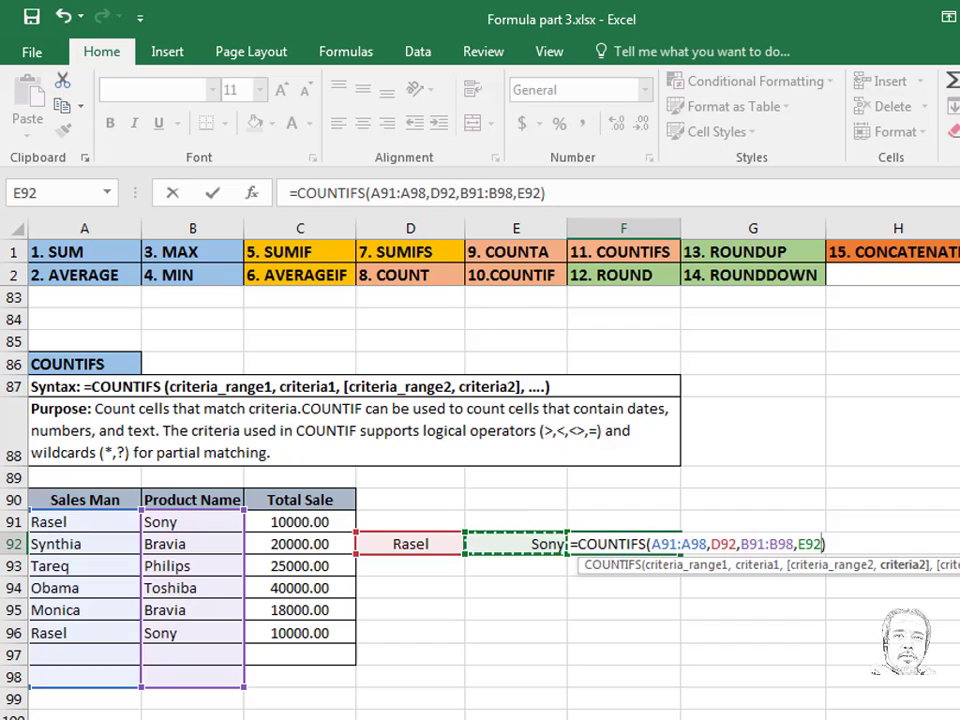
key("Return")
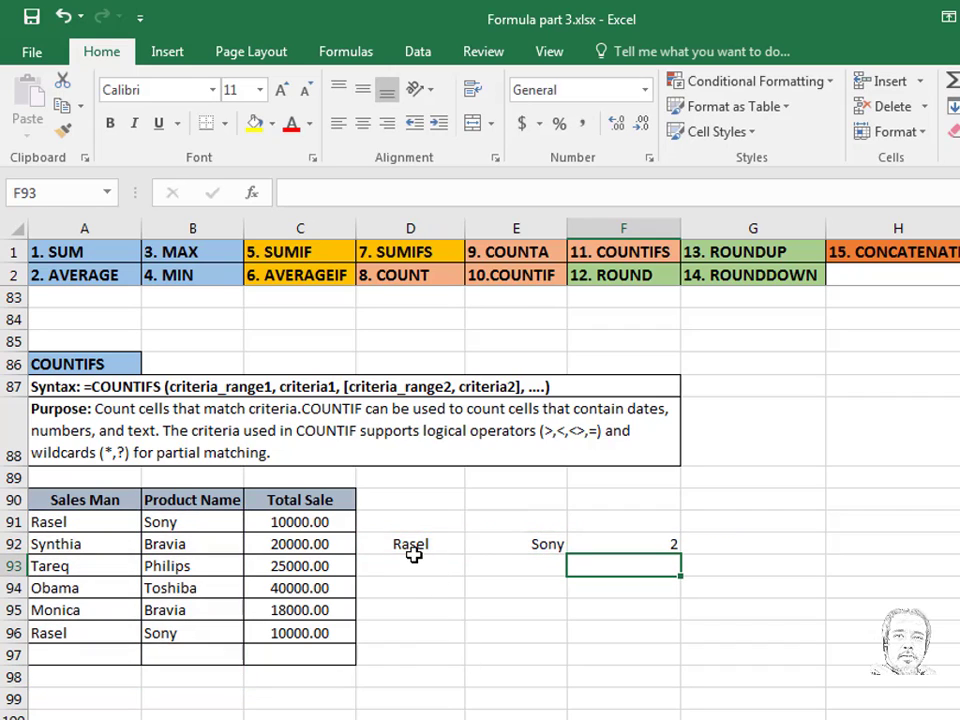
Change the product criterion in E92 to Bravia
left_click(550, 545)
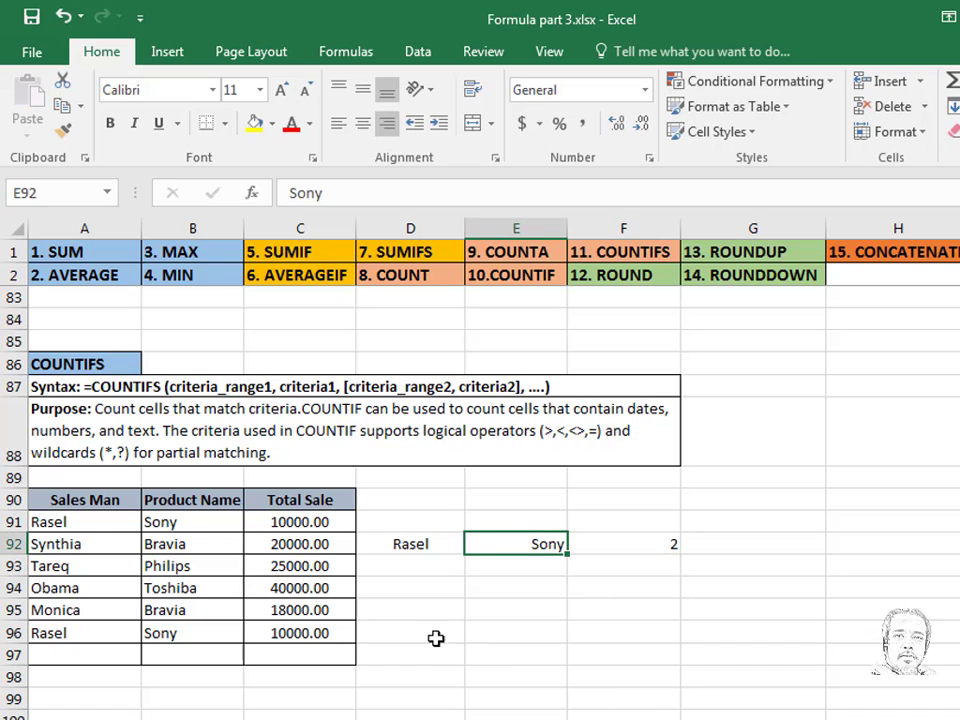
type("B")
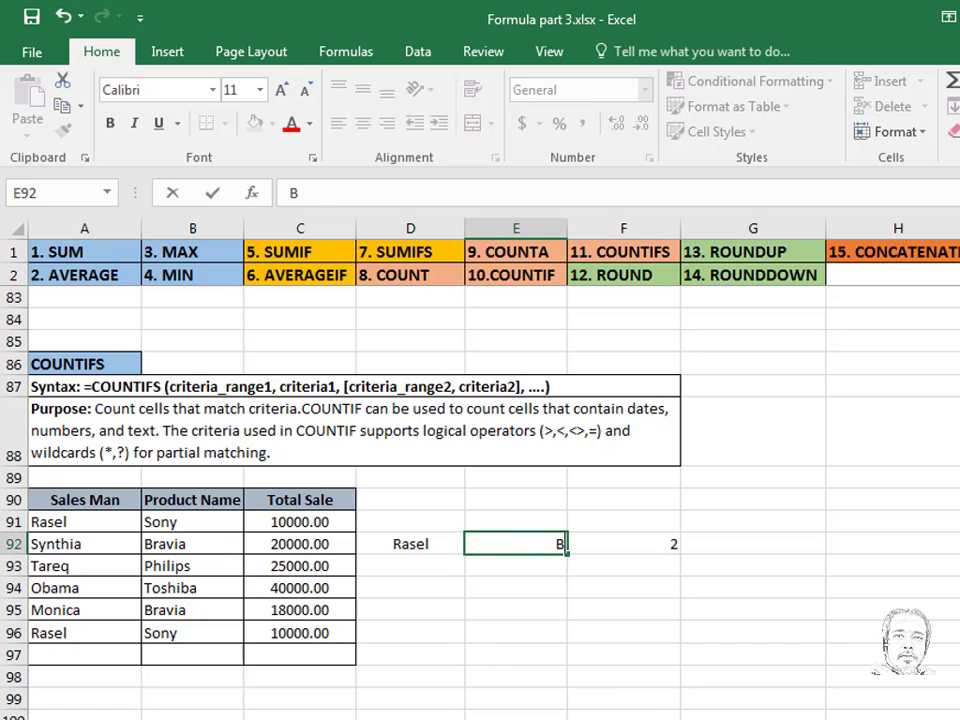
type("ravia")
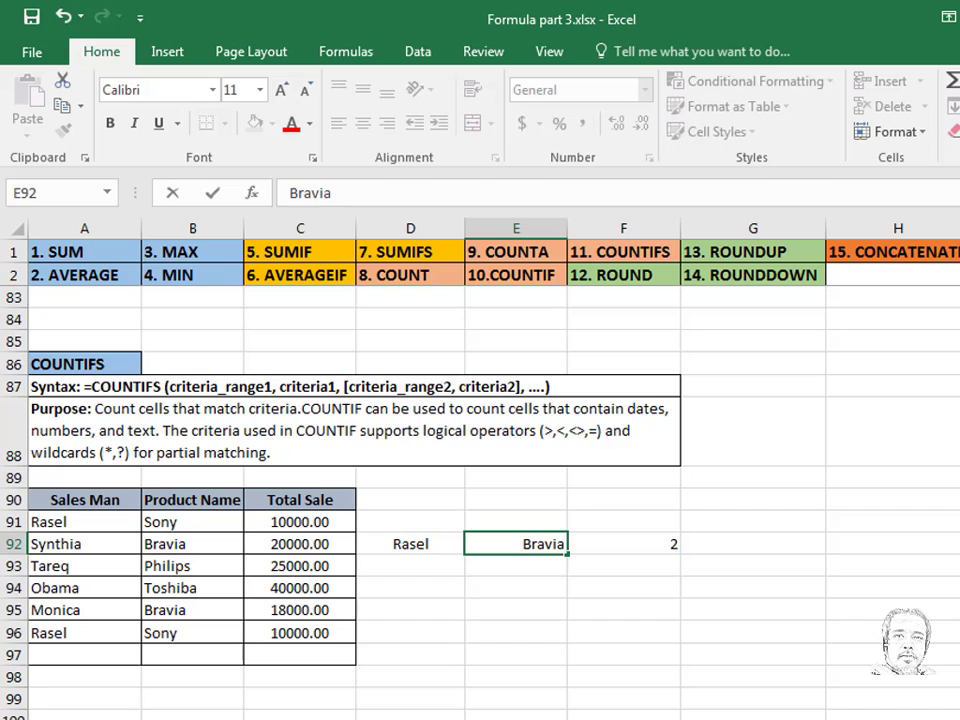
key("Return")
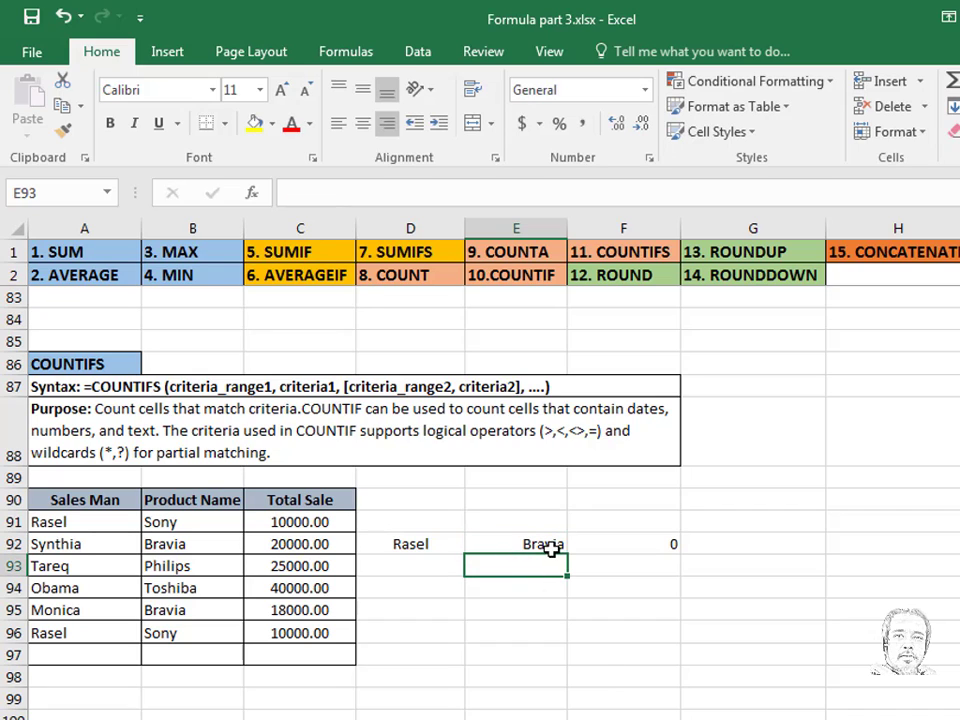
Replace the criterion in D92 with the sales man's name from A92, and compare the count in F92 with the record in row 92
left_click(414, 548)
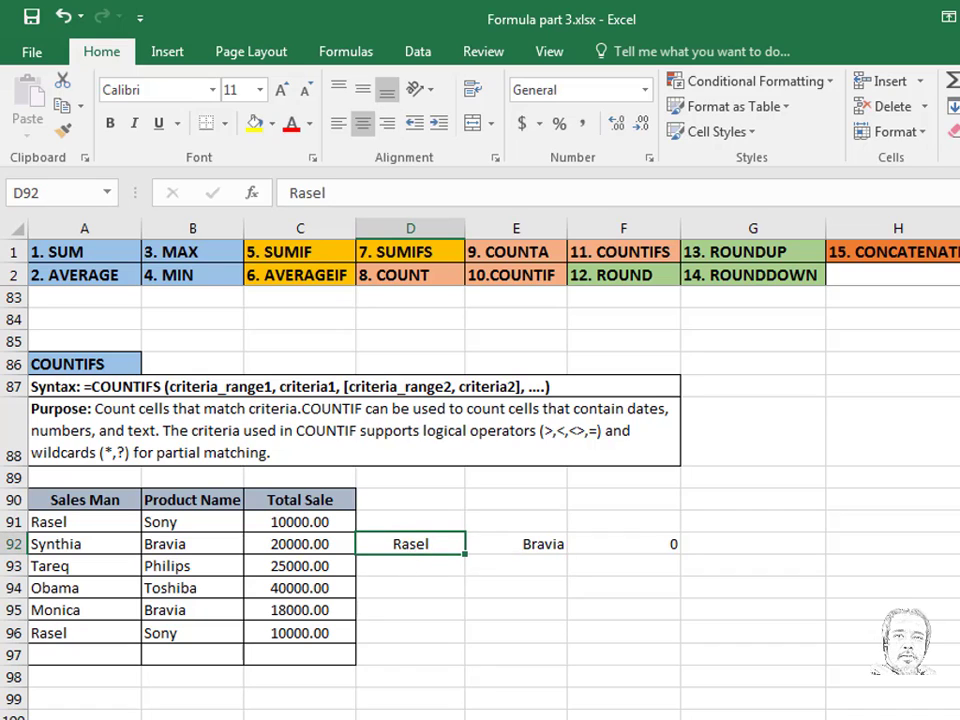
type("Synthia")
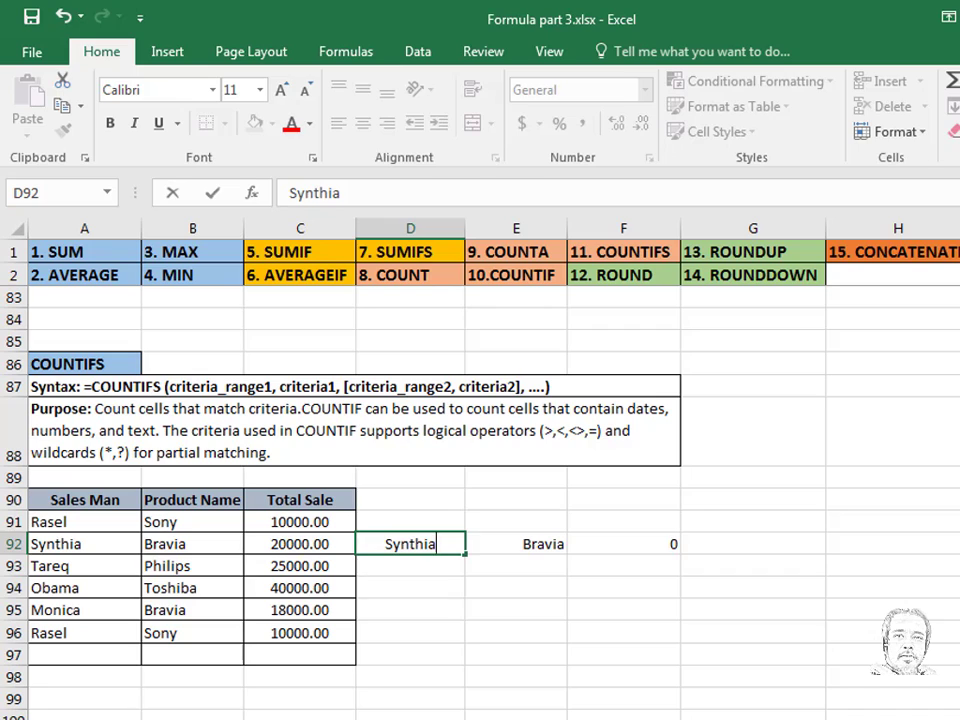
key("Return")
left_click_drag(433, 549, 668, 544)
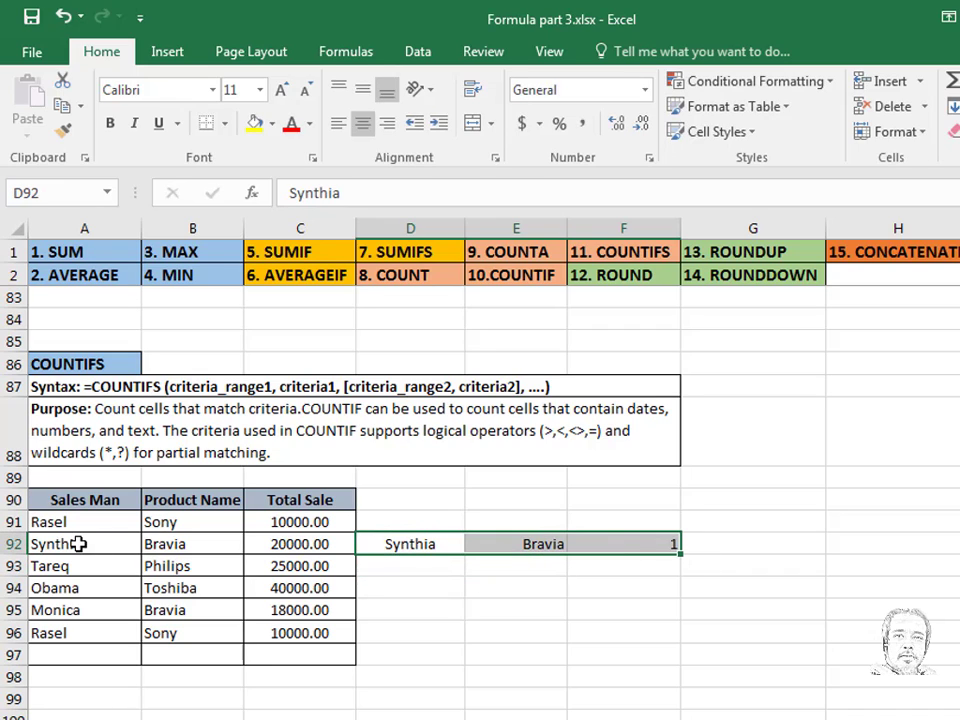
left_click_drag(78, 544, 321, 549)
left_click(645, 568)
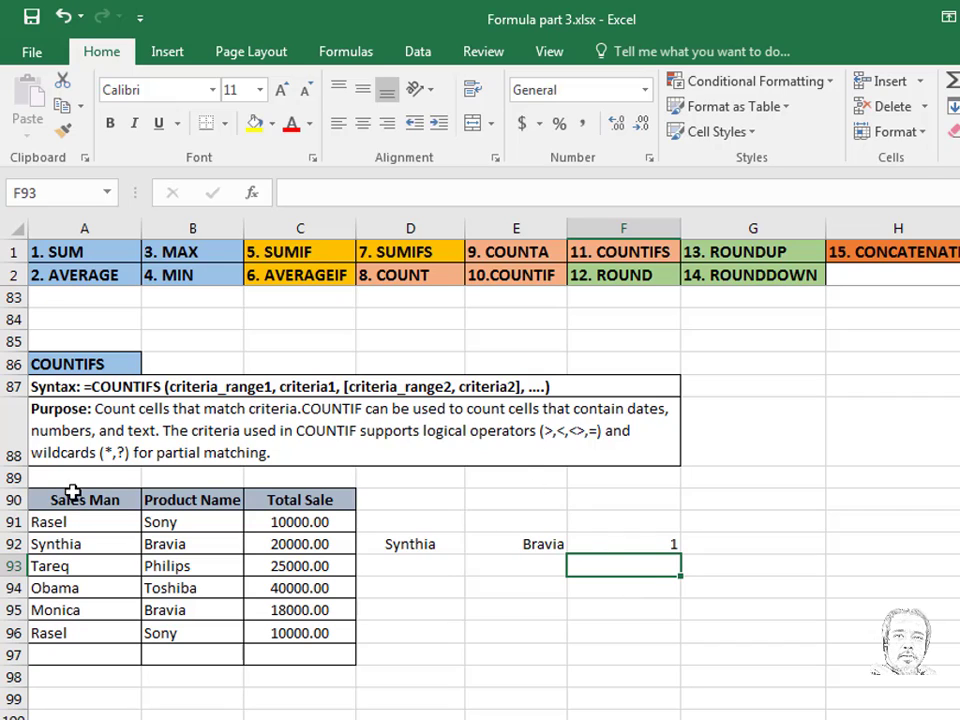
Go to the ROUND section and enter =ROUND(C105,0) in E105 to round the first Total Sale value
scroll(538, 541, "down", 5)
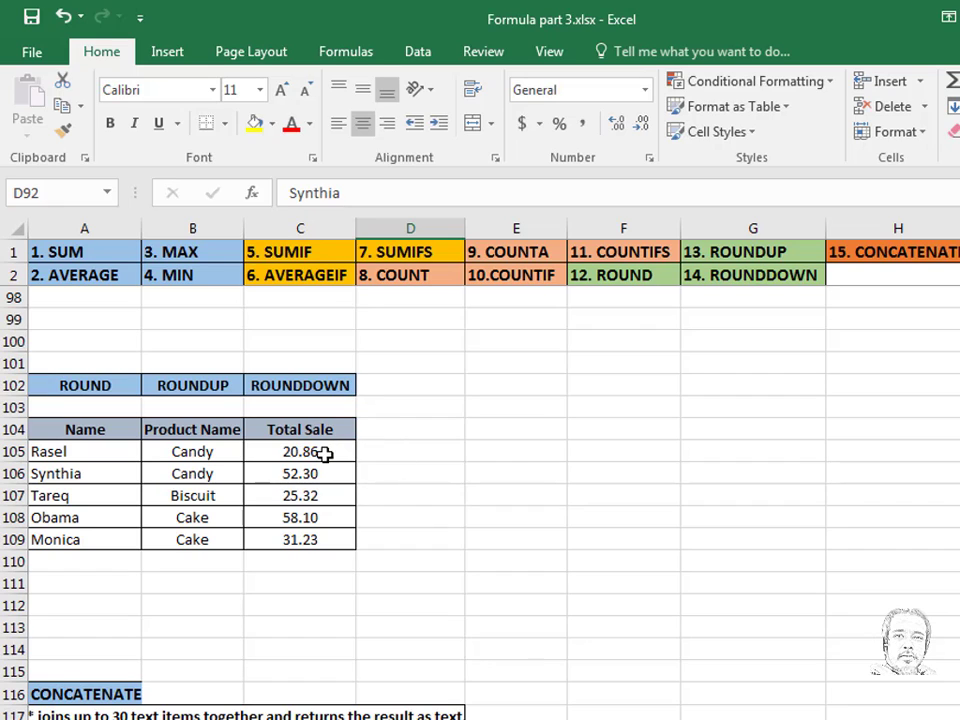
left_click(530, 452)
type("=rou")
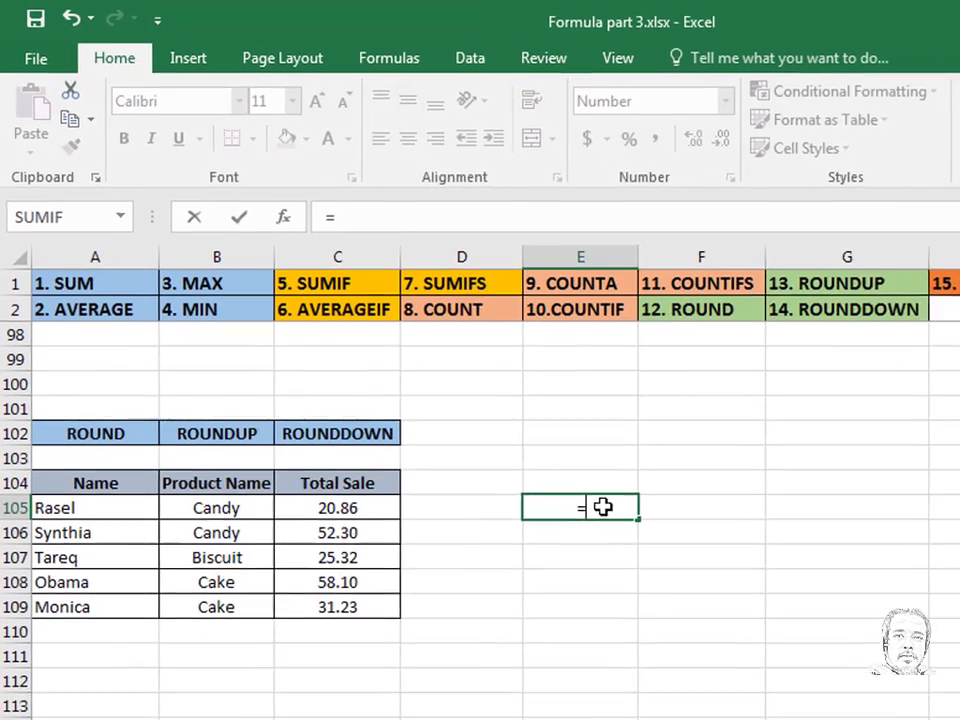
type("nd")
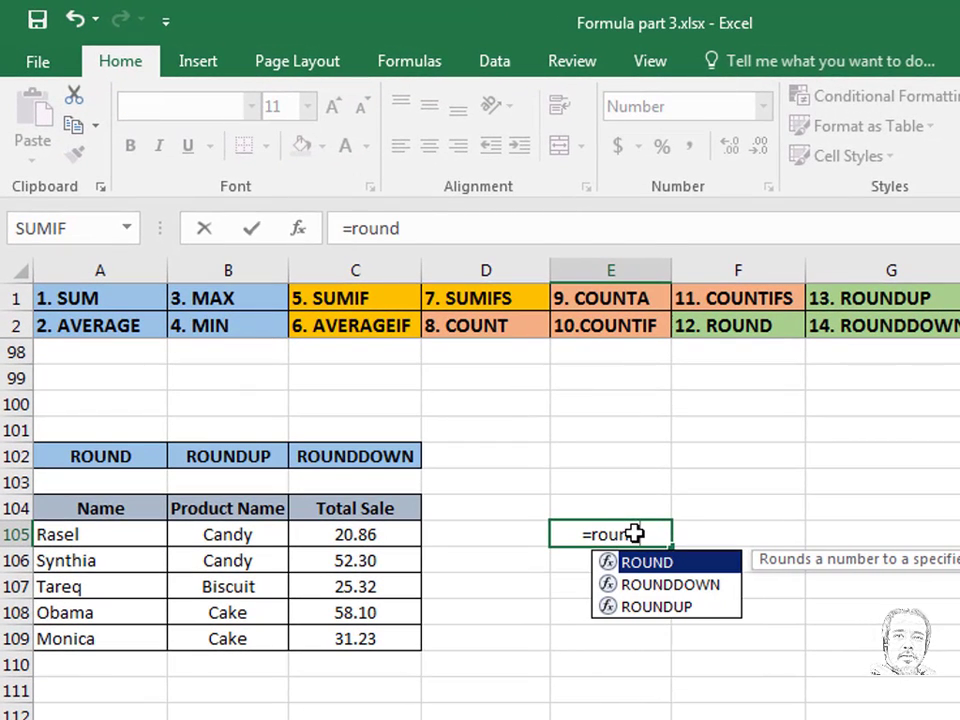
key("Tab")
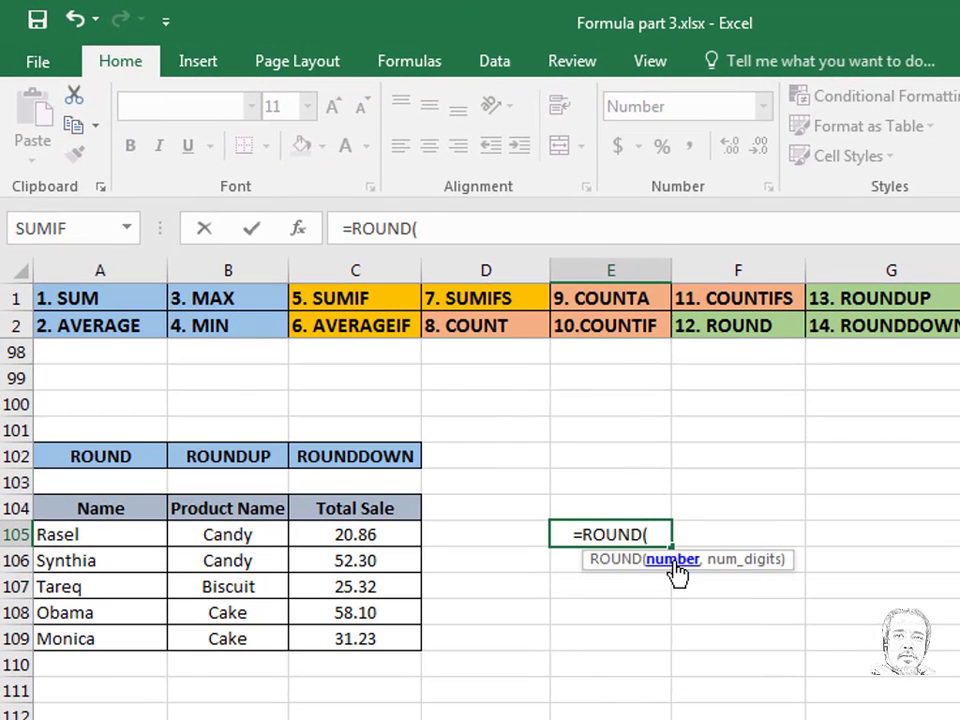
left_click(350, 535)
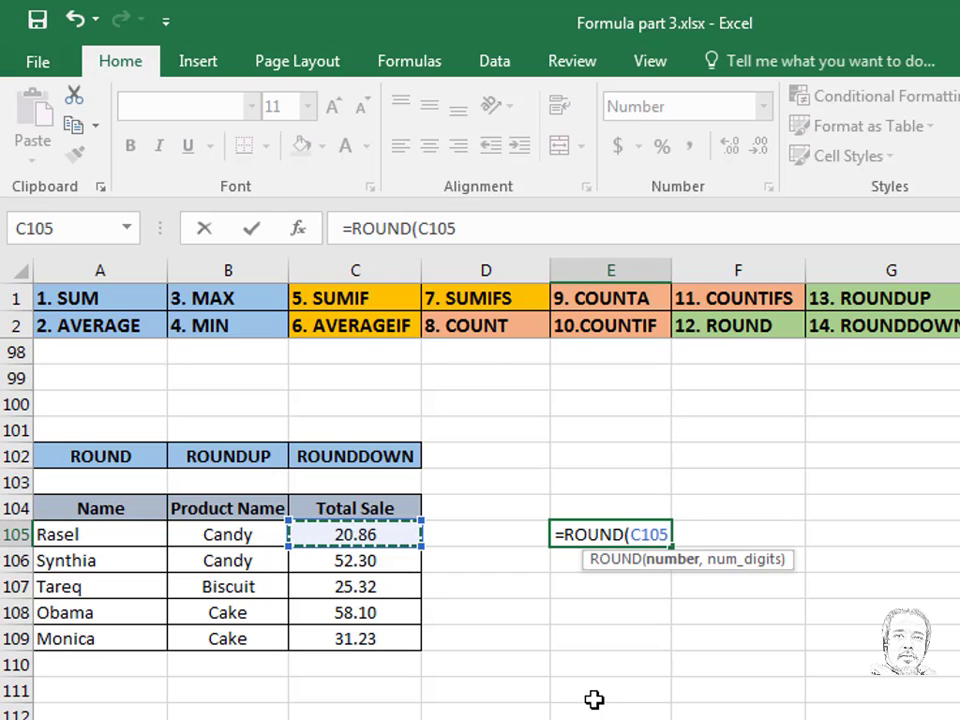
type(",")
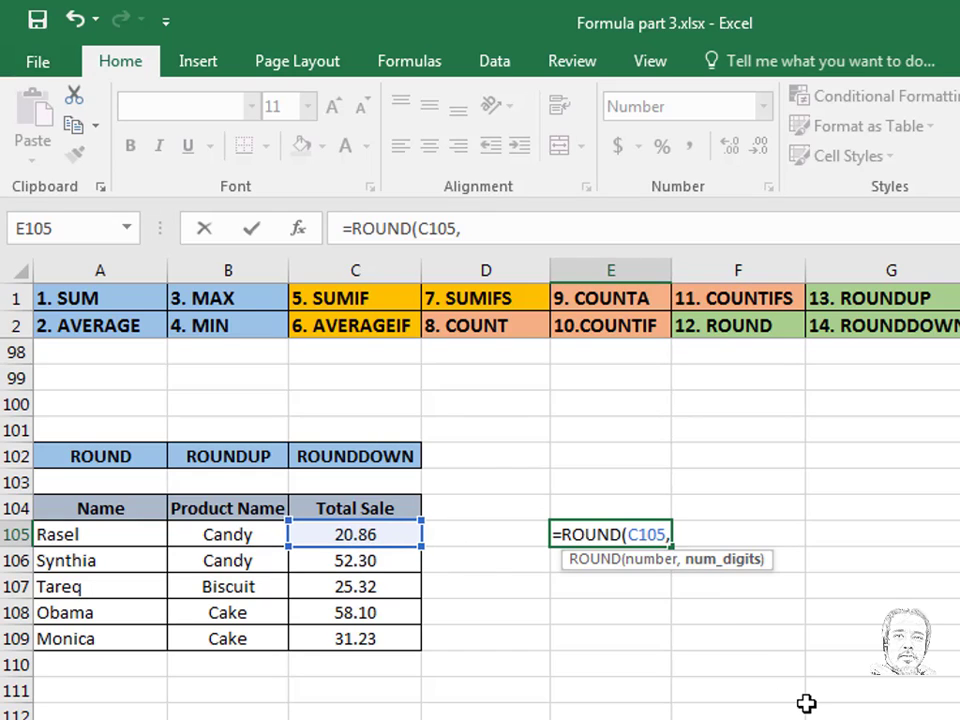
type("0)")
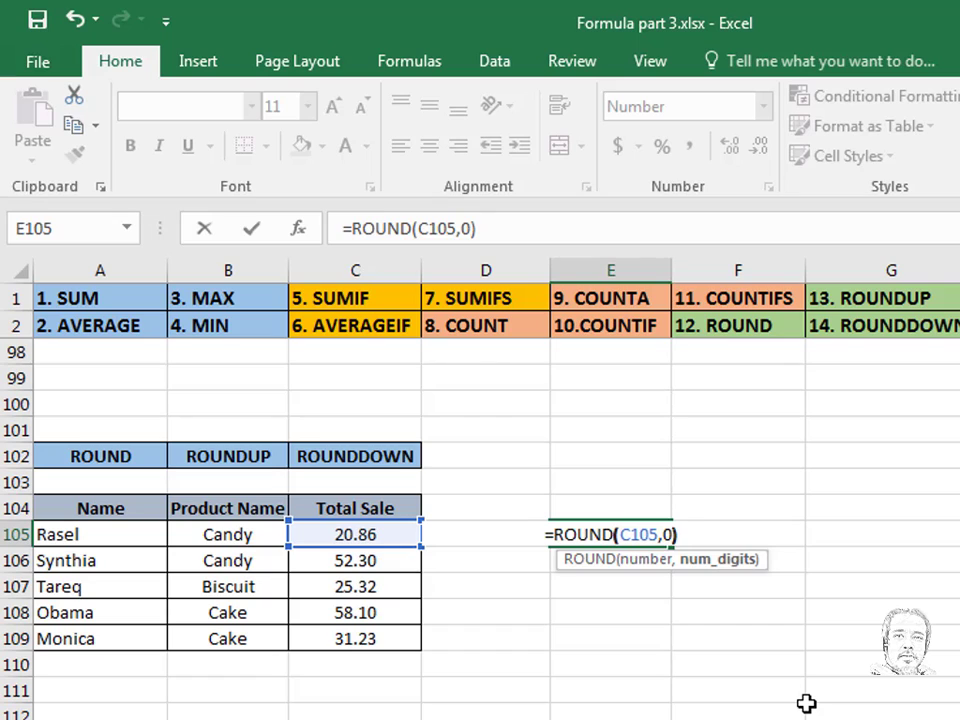
key("Return")
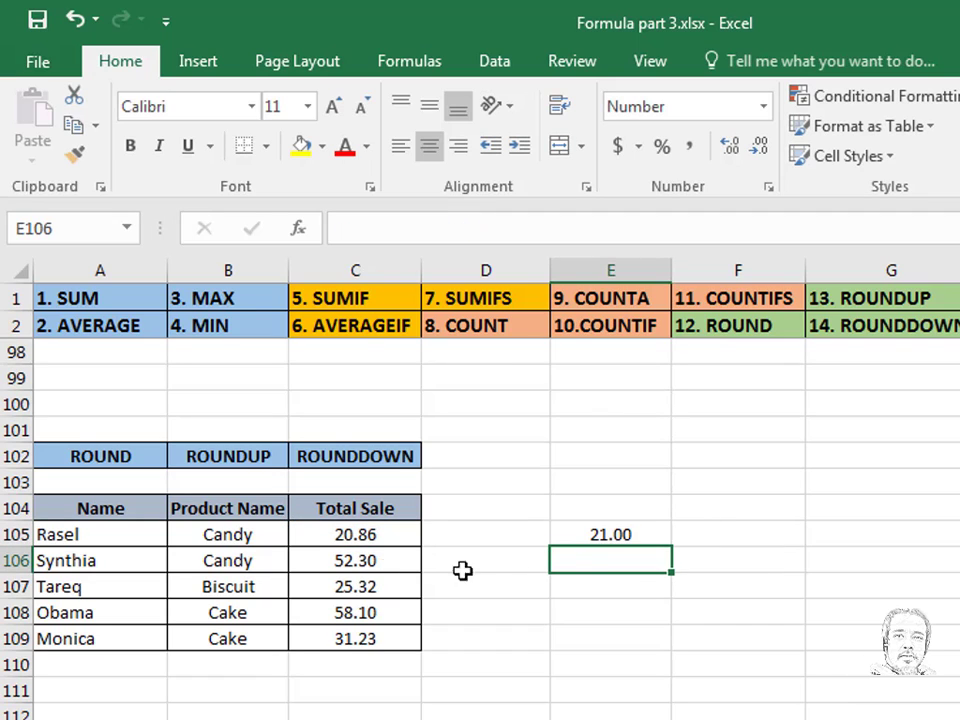
Change the number of digits in the ROUND formula in E105 to 1
double_click(621, 535)
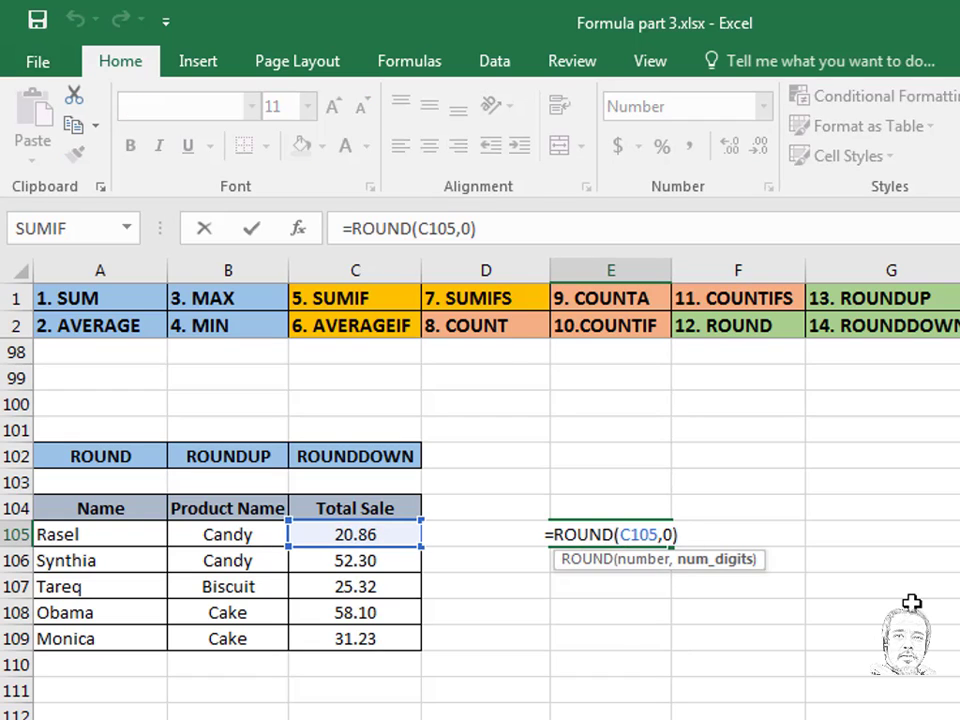
key("BackSpace")
type("1")
key("Return")
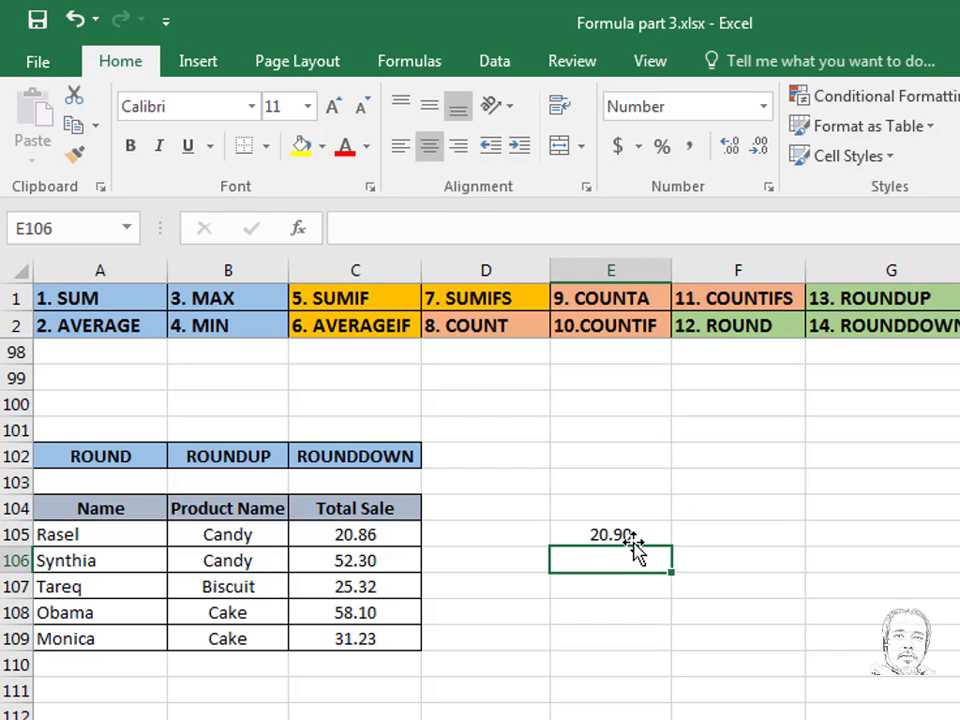
Round up the first Total Sale value with =ROUNDUP(C105,0) in F105 and fill the formula down to F109
left_click(726, 536)
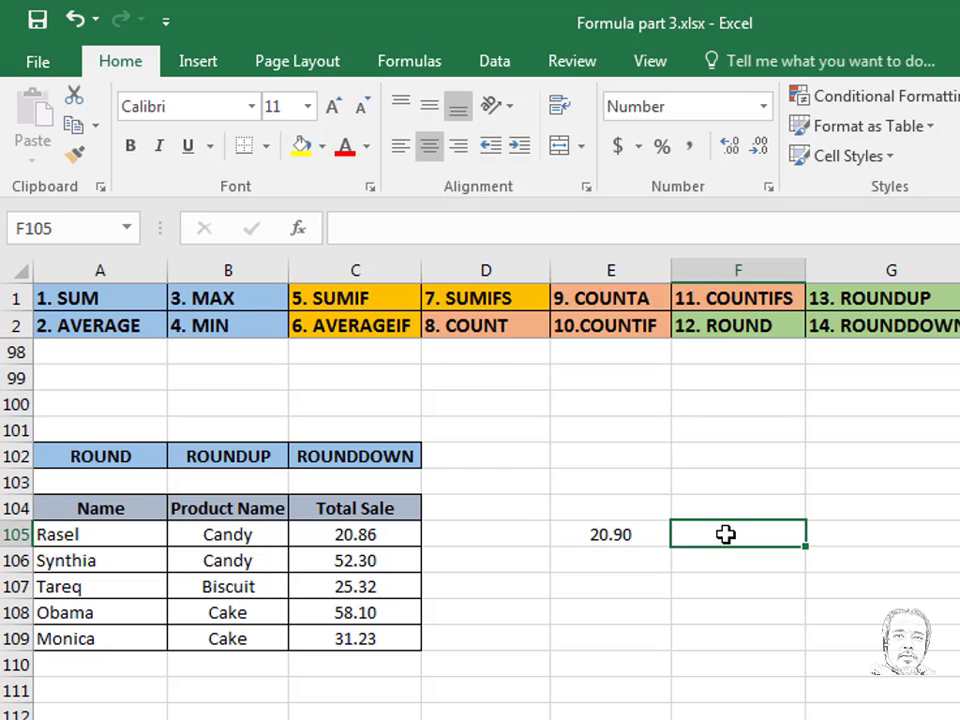
type("=round")
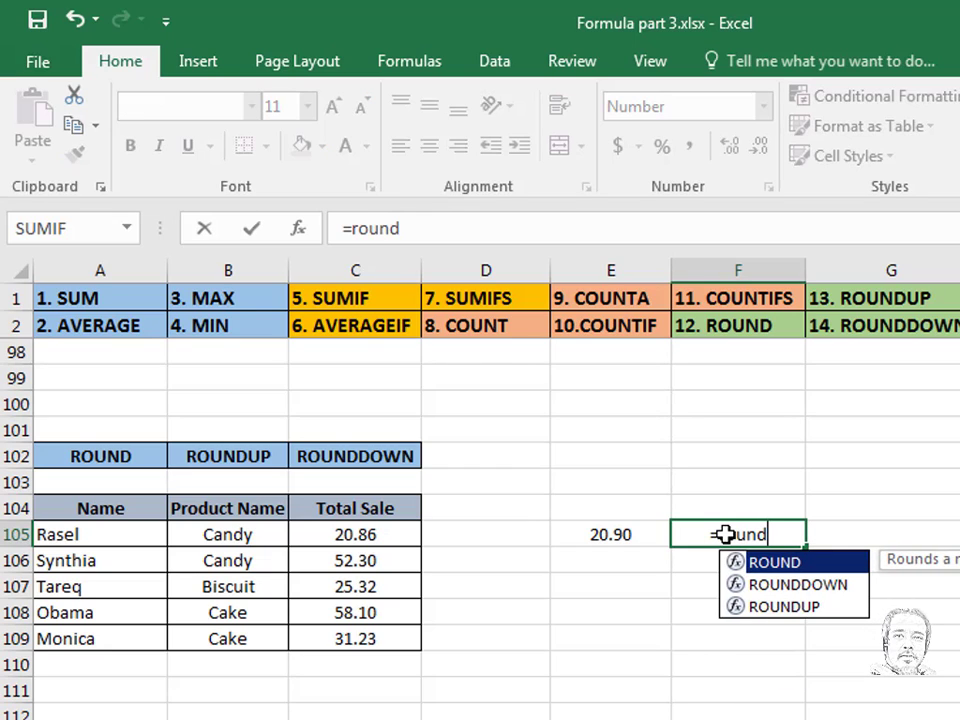
type("up")
key("Tab")
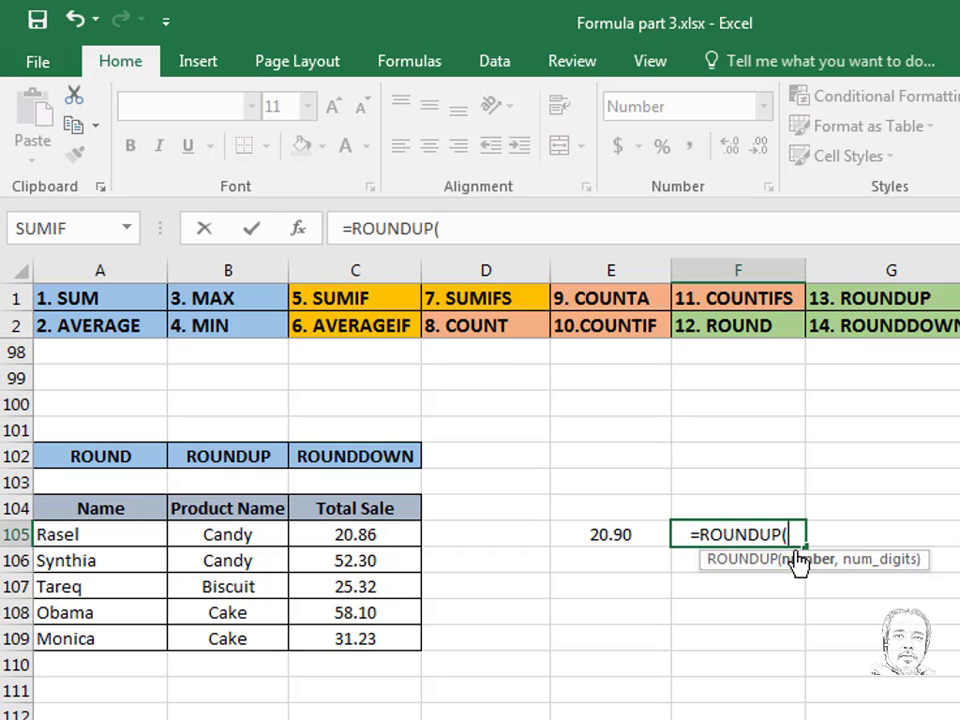
left_click(349, 538)
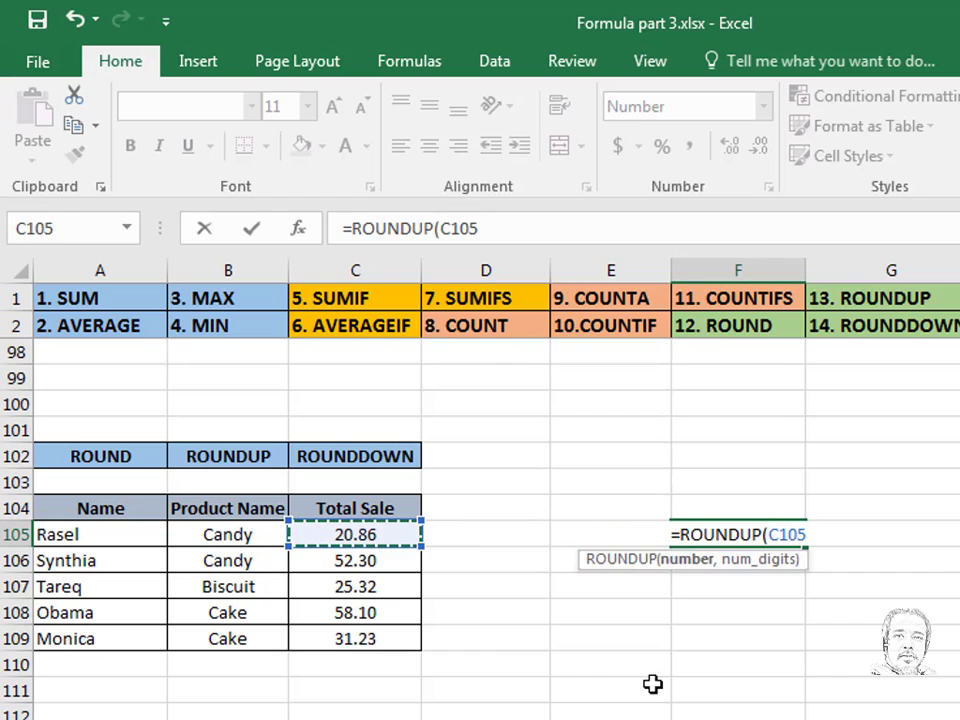
type(",0")
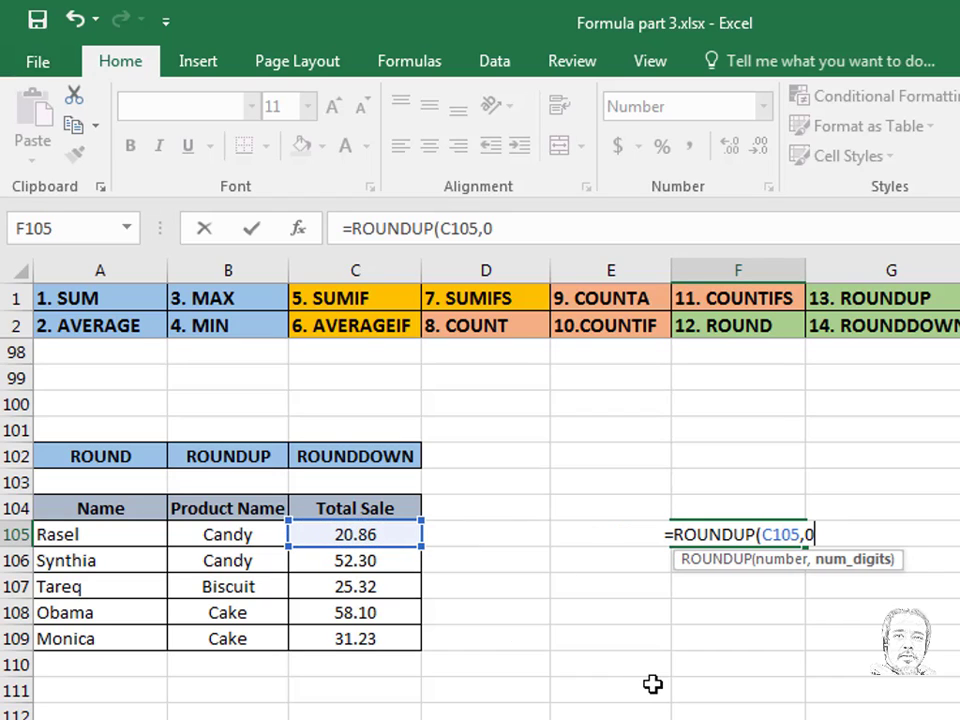
type(")")
key("Return")
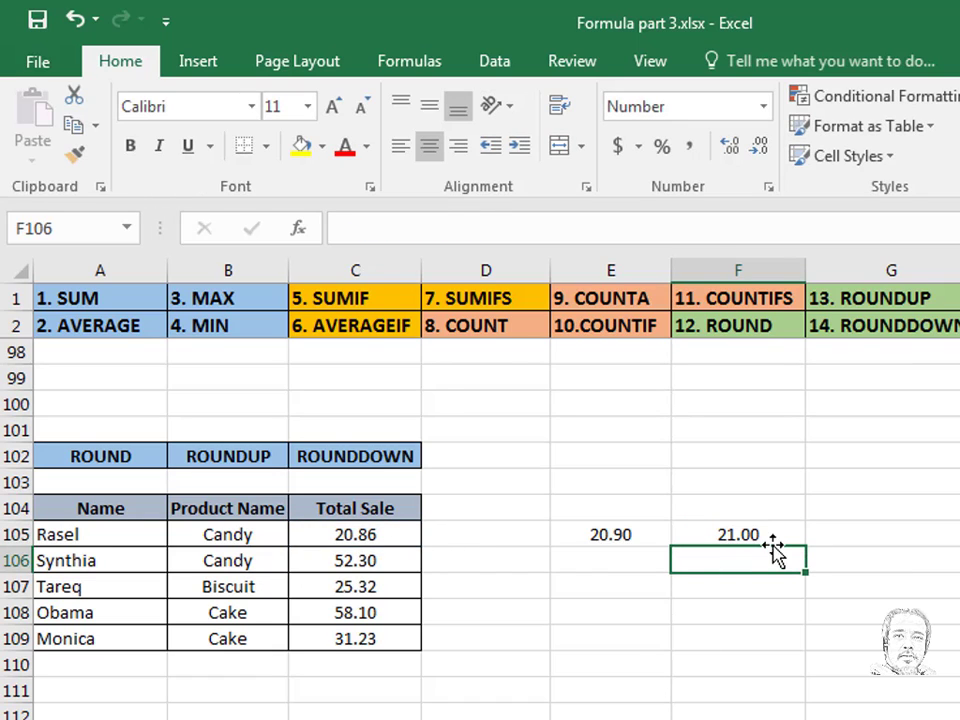
key("Up")
left_click_drag(805, 548, 812, 641)
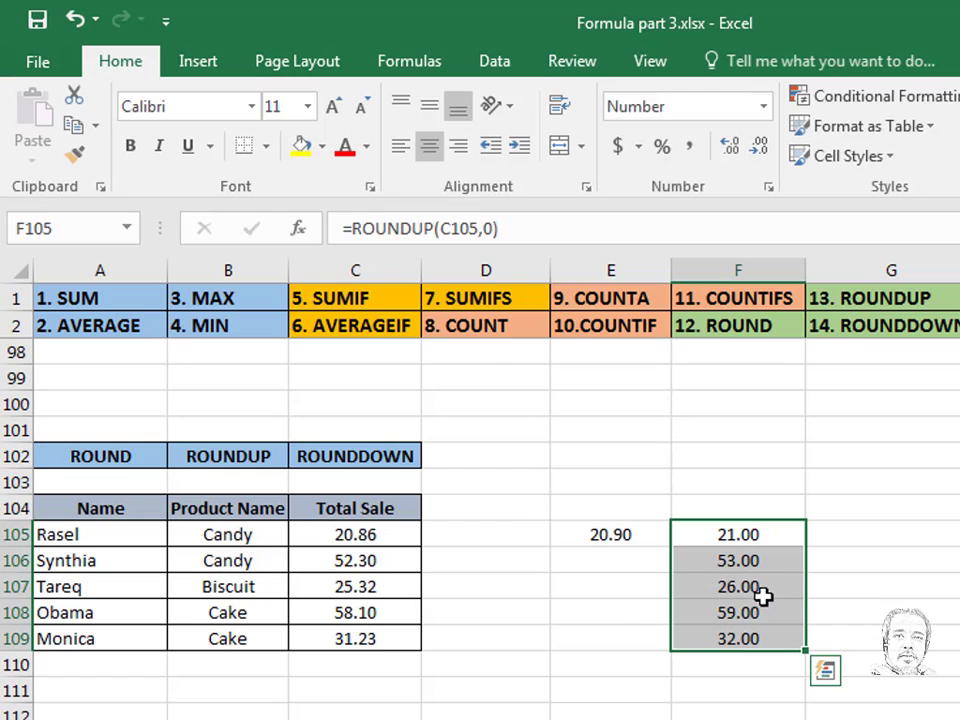
Round down the first Total Sale value with =ROUNDDOWN(C105,0) in G105 and fill the formula down to G109
left_click(862, 533)
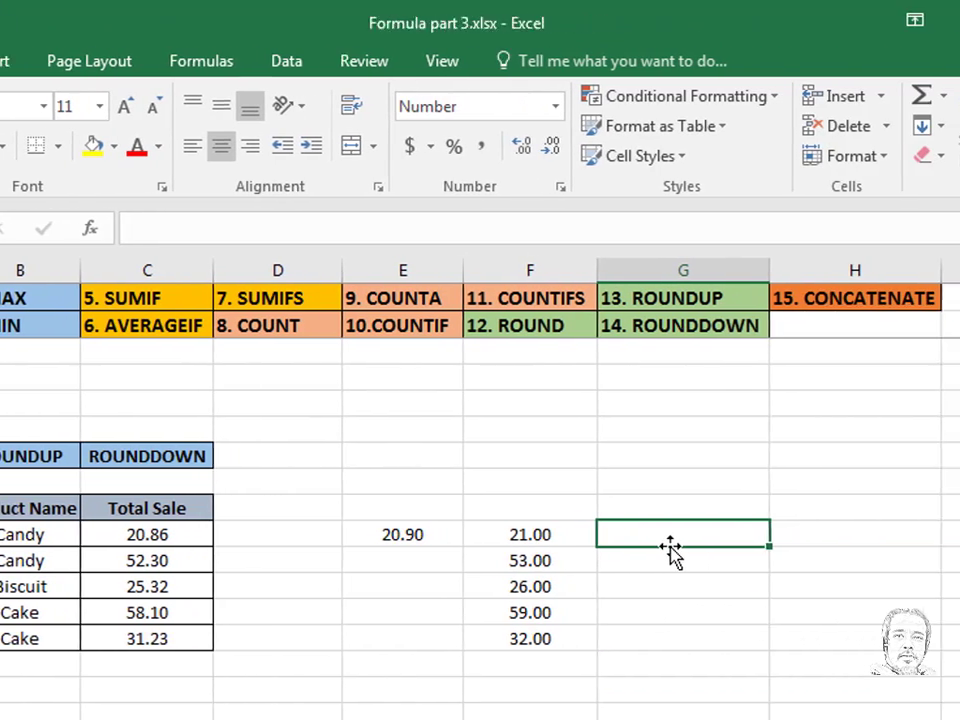
type("=roun")
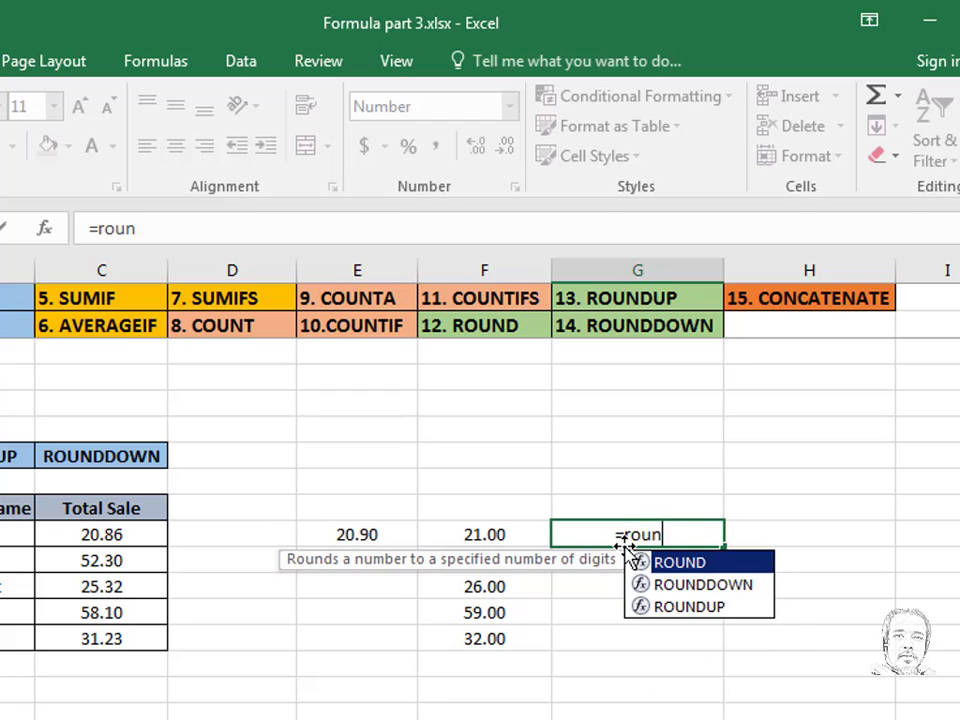
type("ddown")
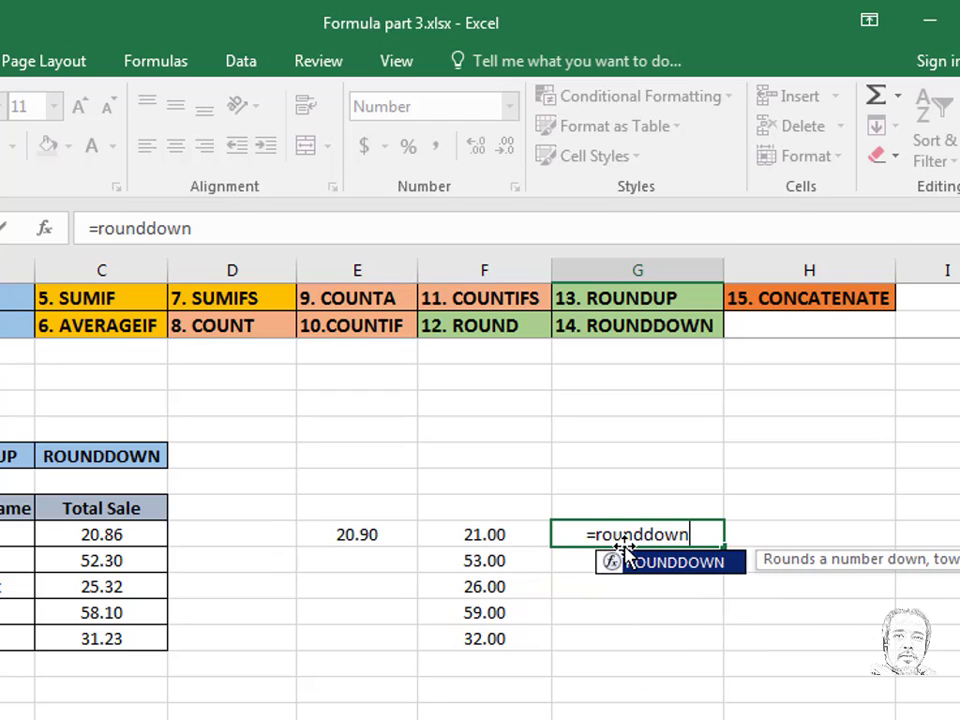
key("Tab")
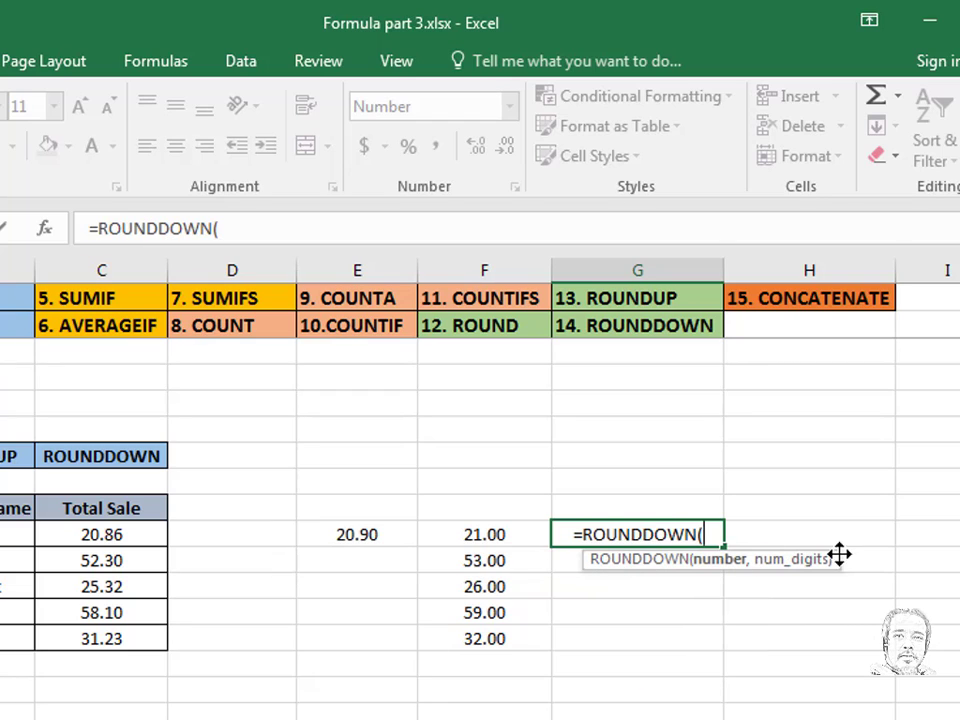
left_click(128, 538)
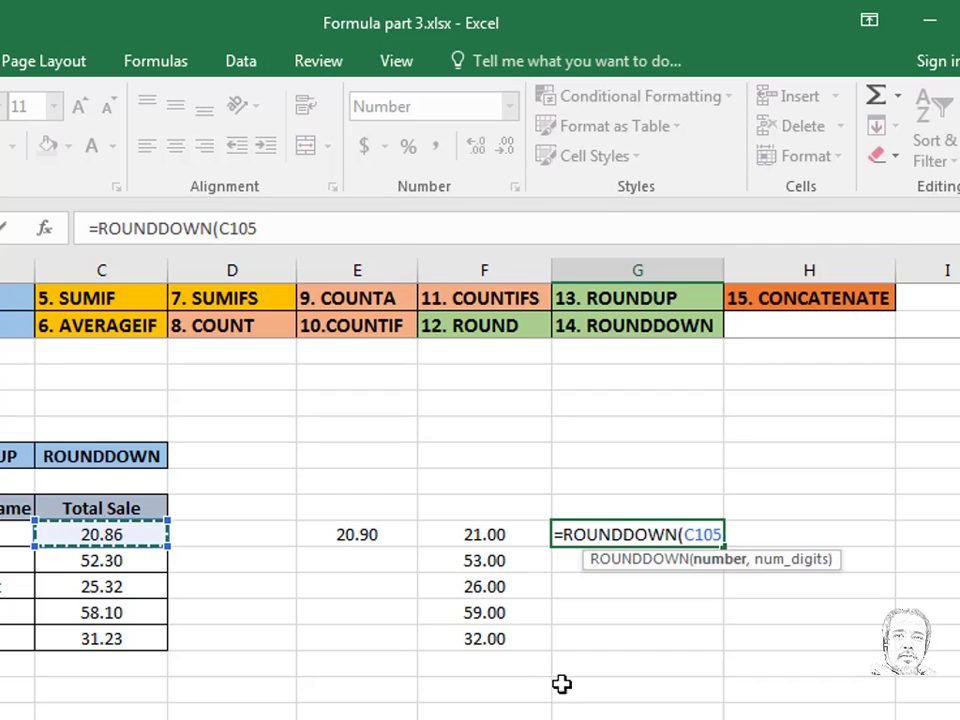
type(",")
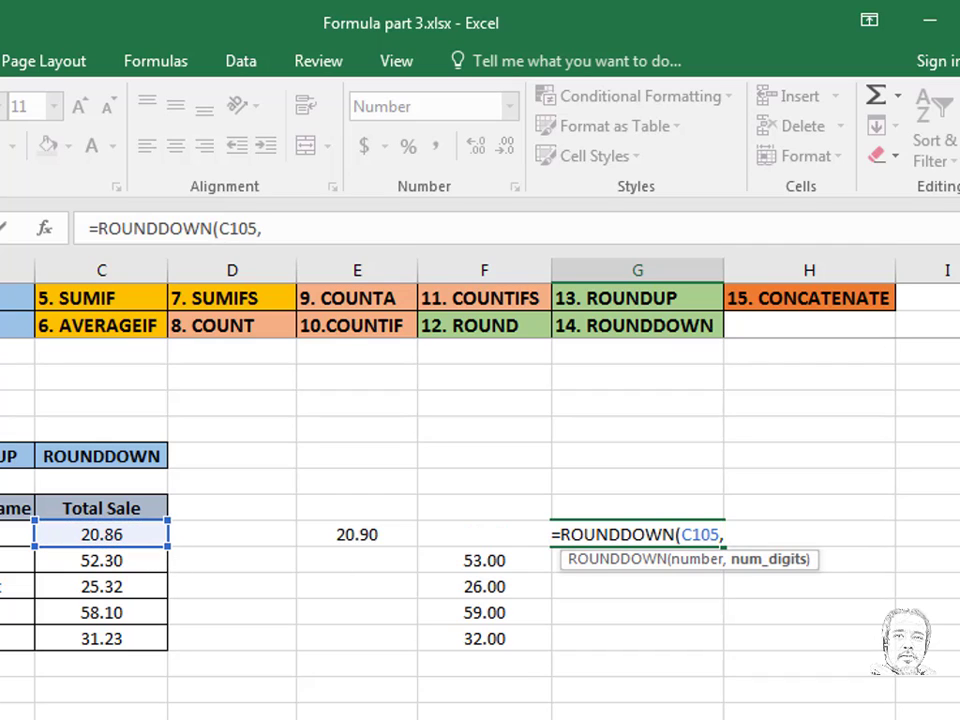
type("0")
type(")")
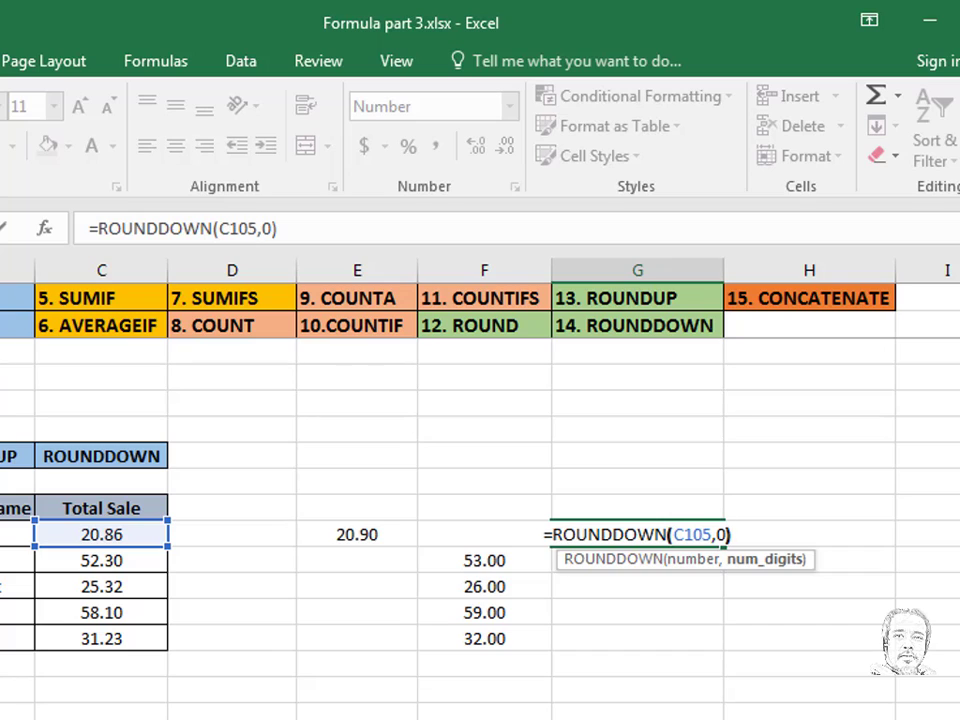
key("Return")
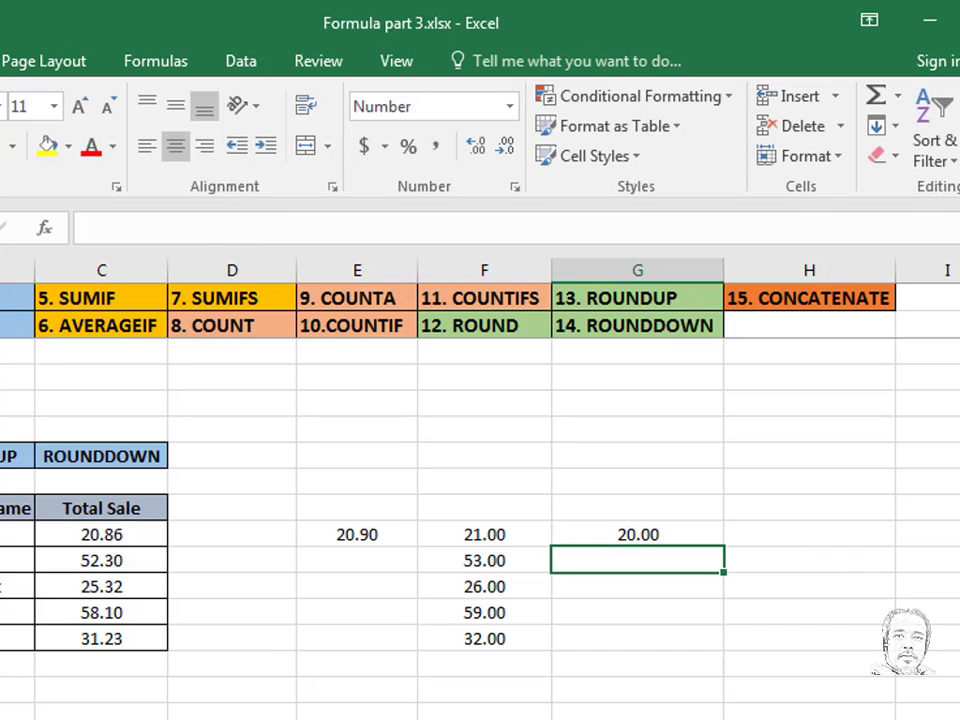
left_click(668, 535)
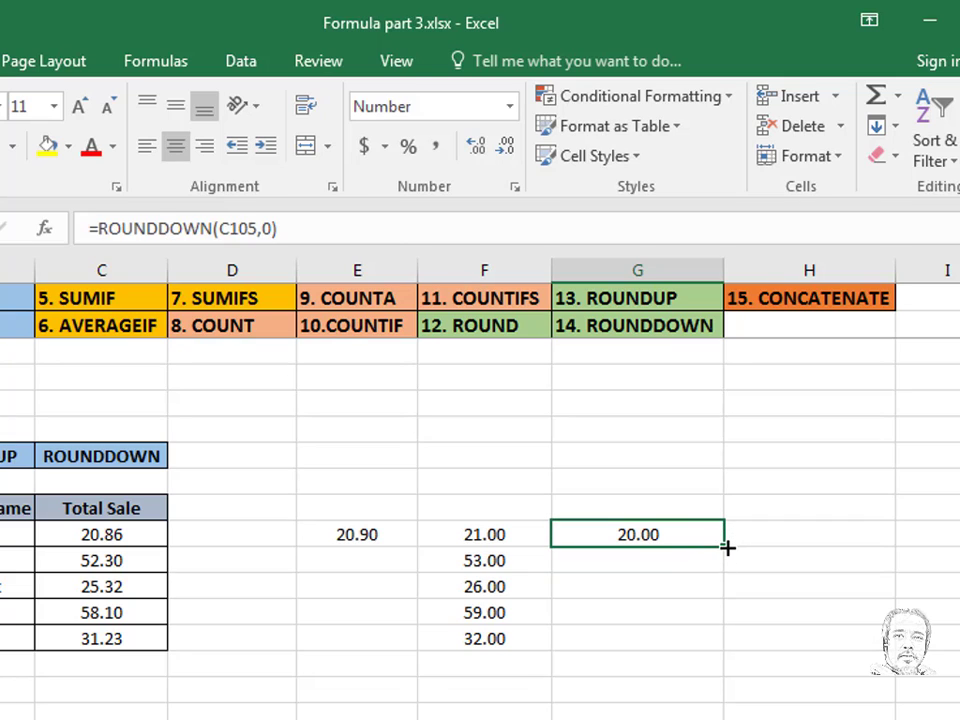
left_click_drag(729, 549, 722, 647)
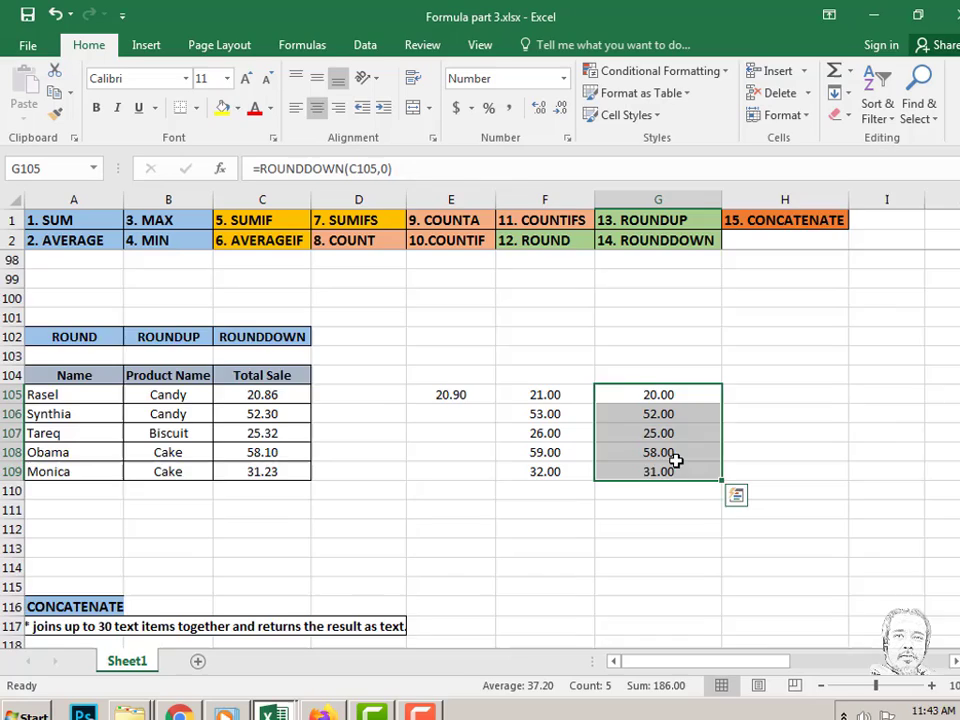
Go to the CONCATENATE section and enter =CONCATENATE(A120,B120) in E120 to join the first name and product
scroll(918, 612, "down", 4)
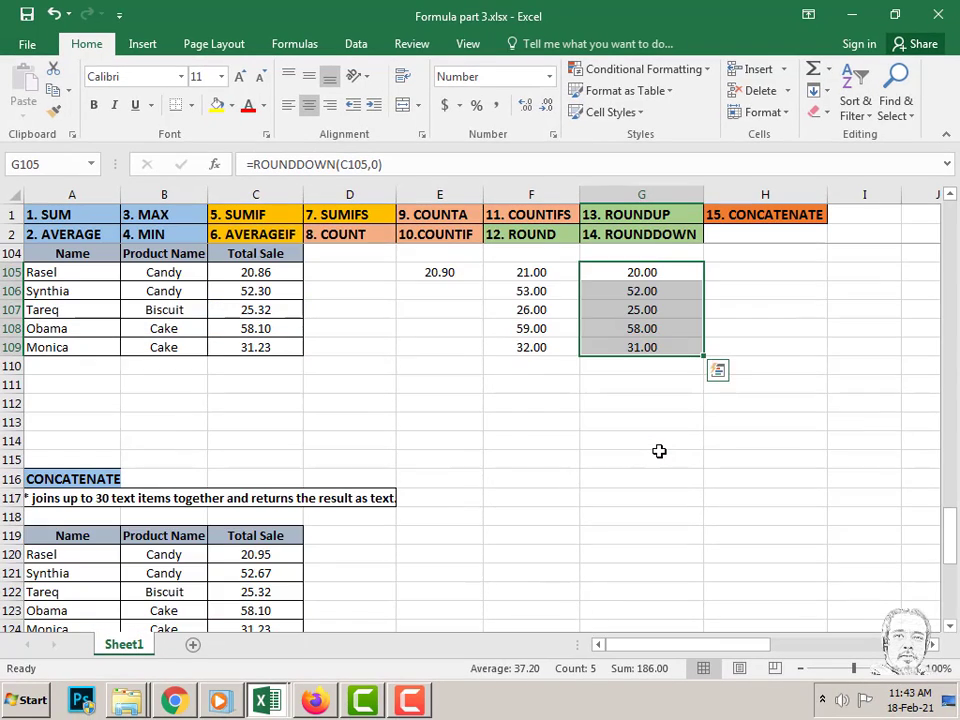
scroll(659, 451, "down", 1)
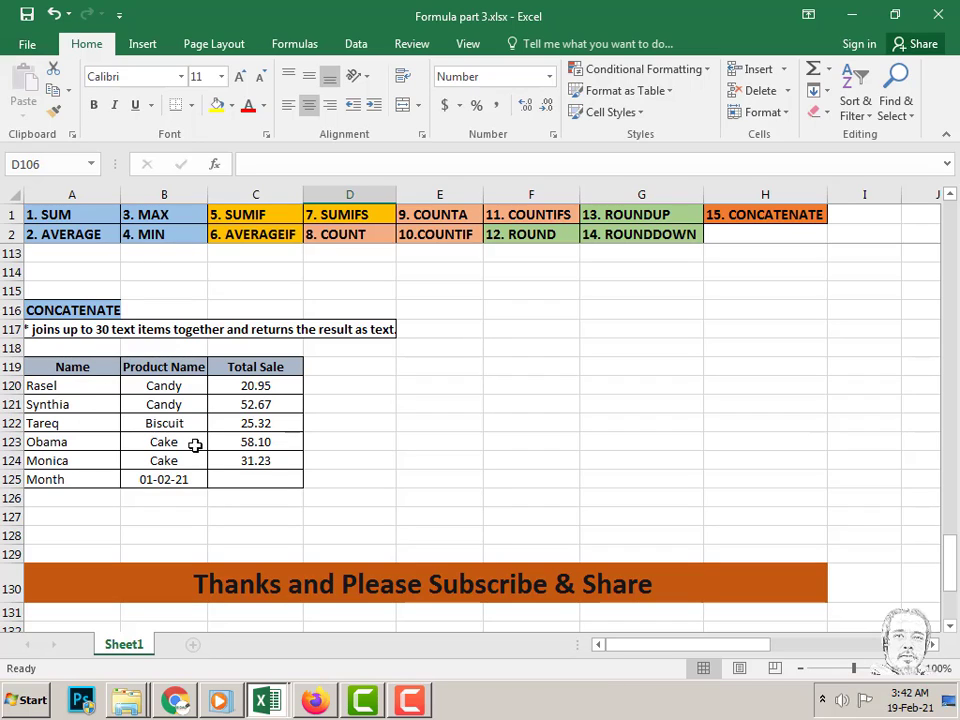
left_click(416, 391)
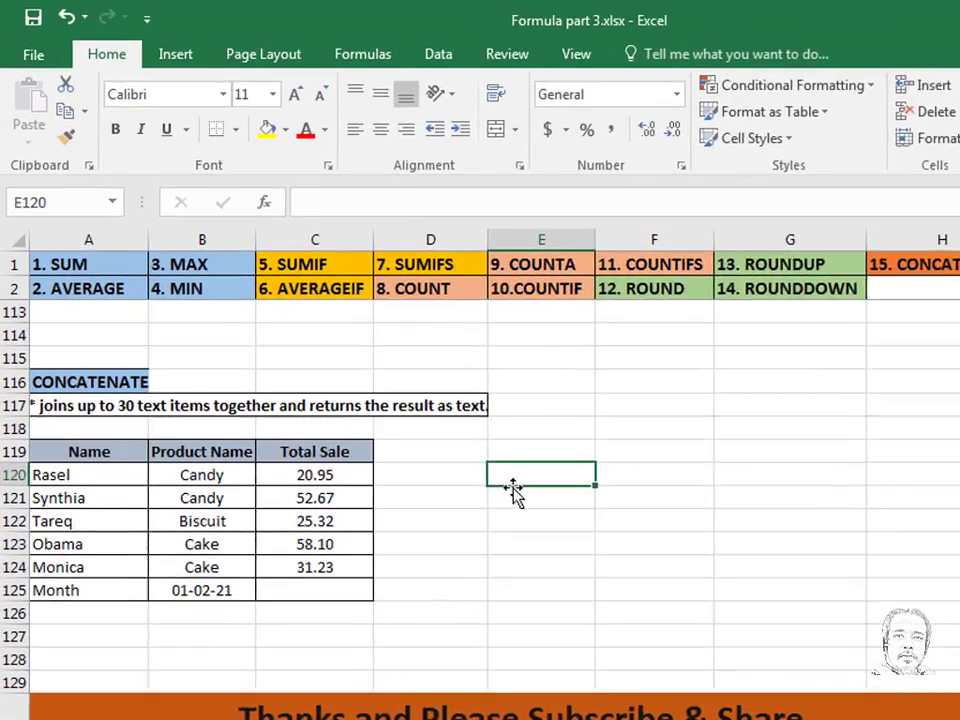
type("=conca")
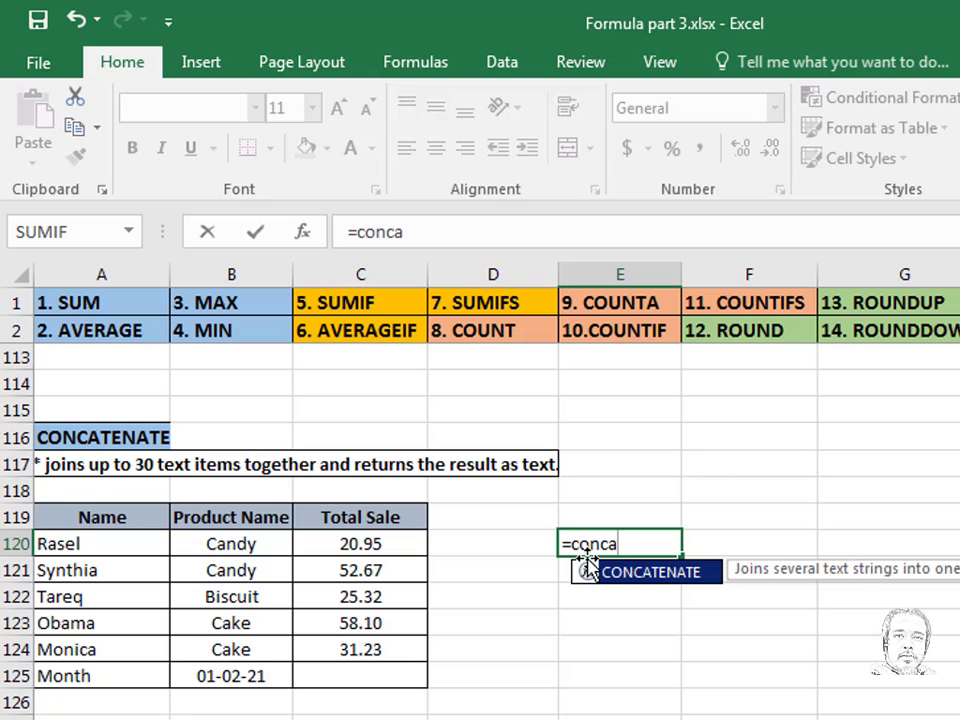
double_click(588, 570)
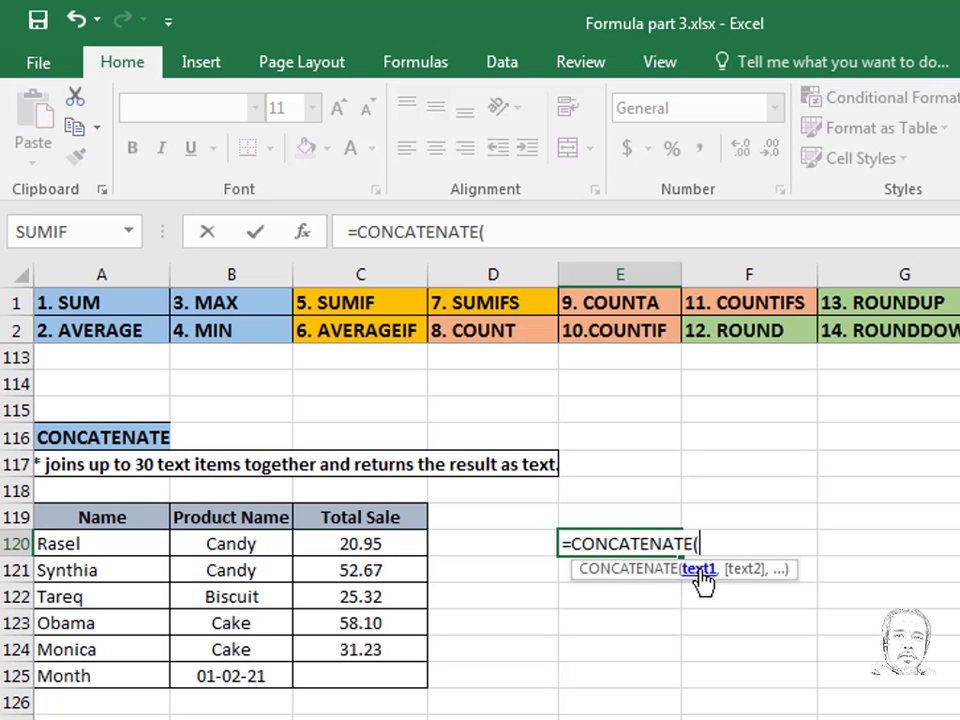
left_click(94, 541)
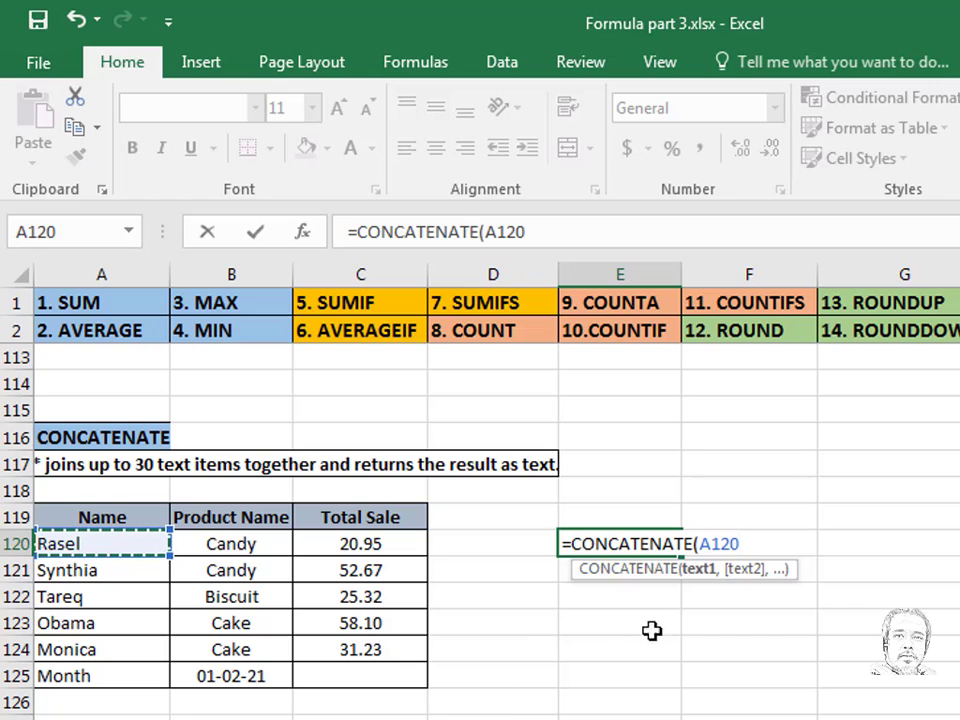
type(",")
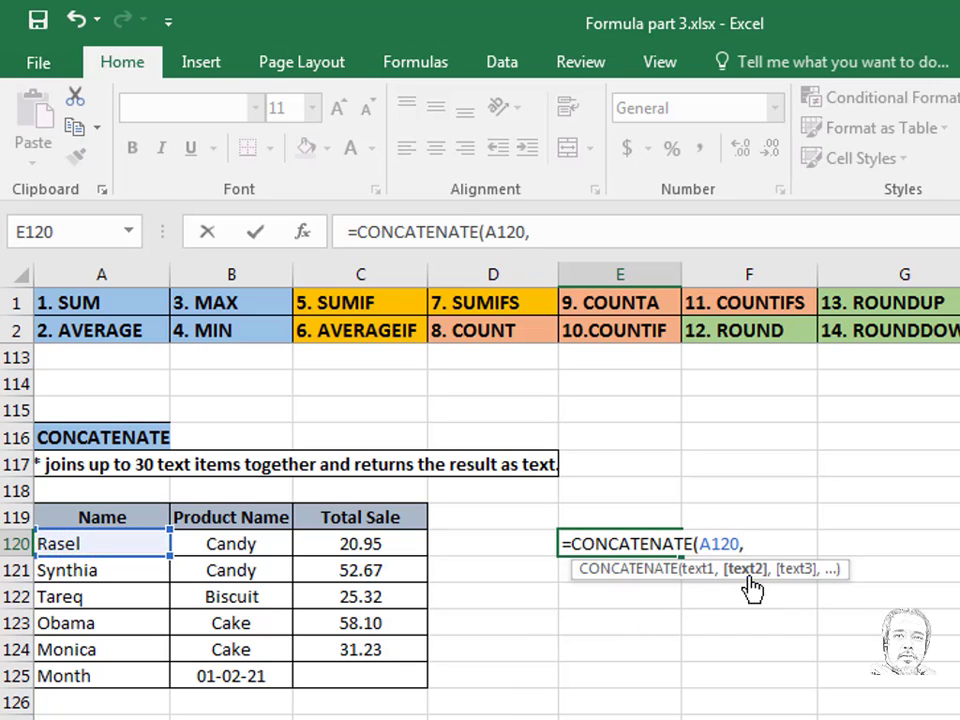
left_click(249, 549)
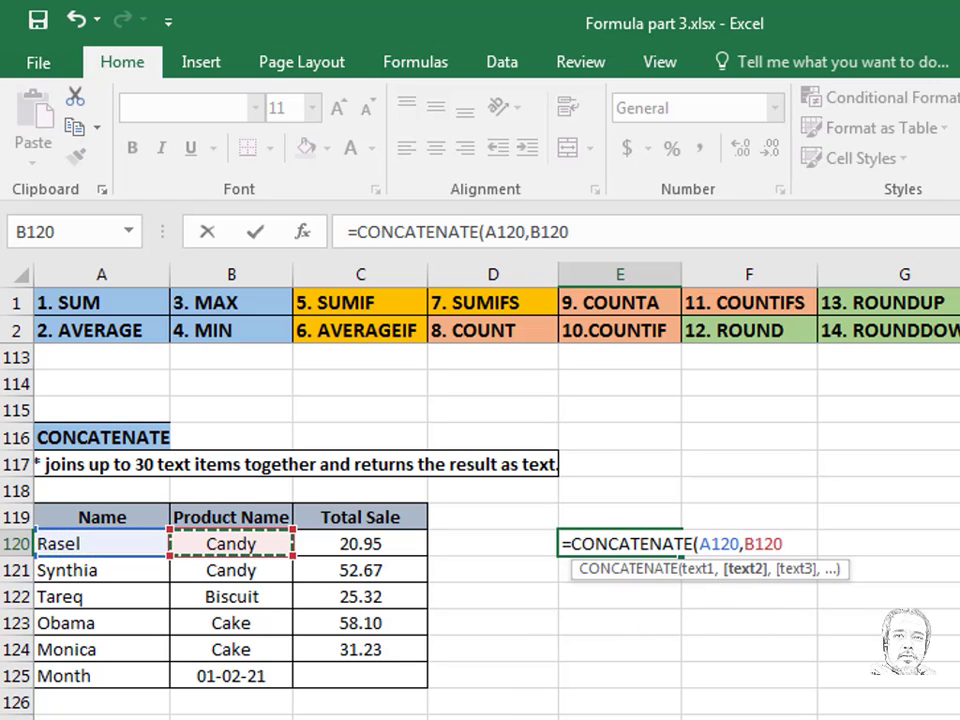
type(")")
key("Return")
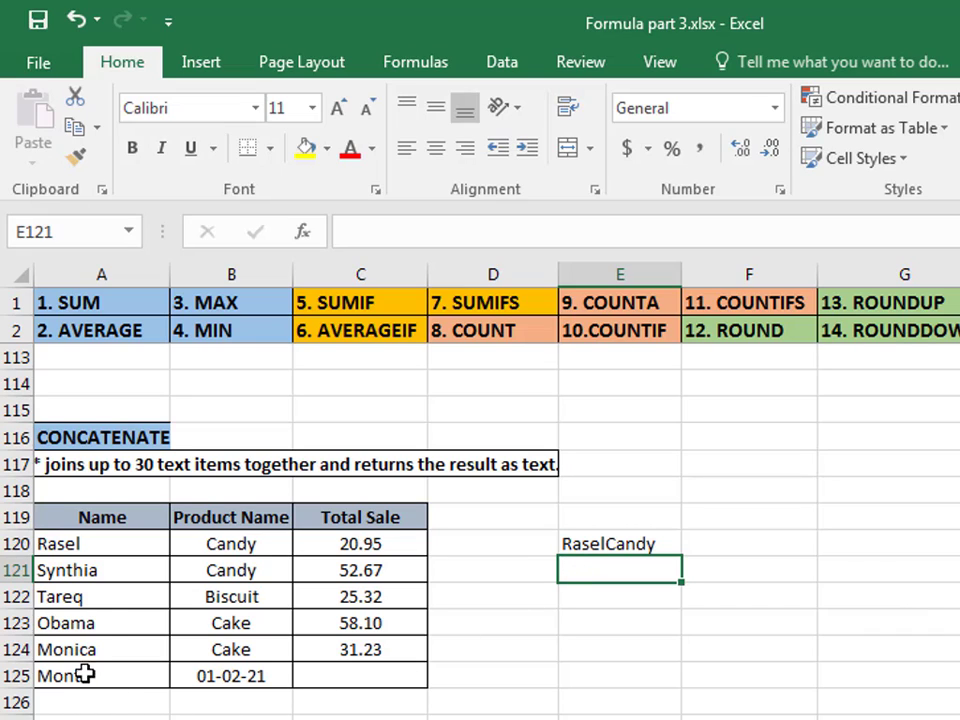
Enter =CONCATENATE(A125,TEXT(B125,": MMMM")) in E125 to join the Month label with the date's month name
left_click(585, 678)
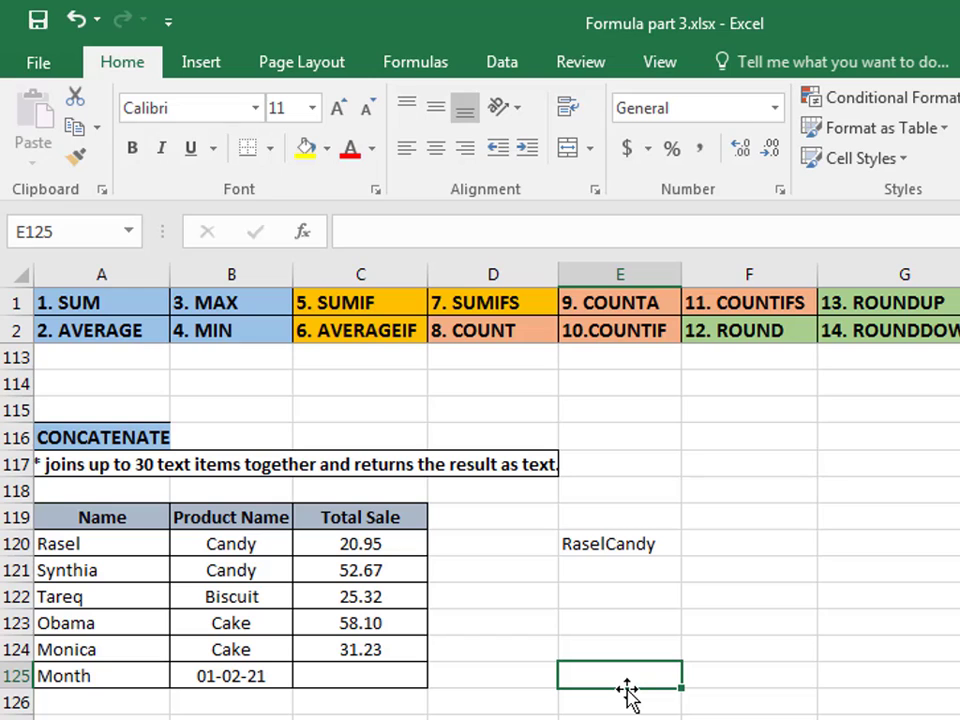
type("=con")
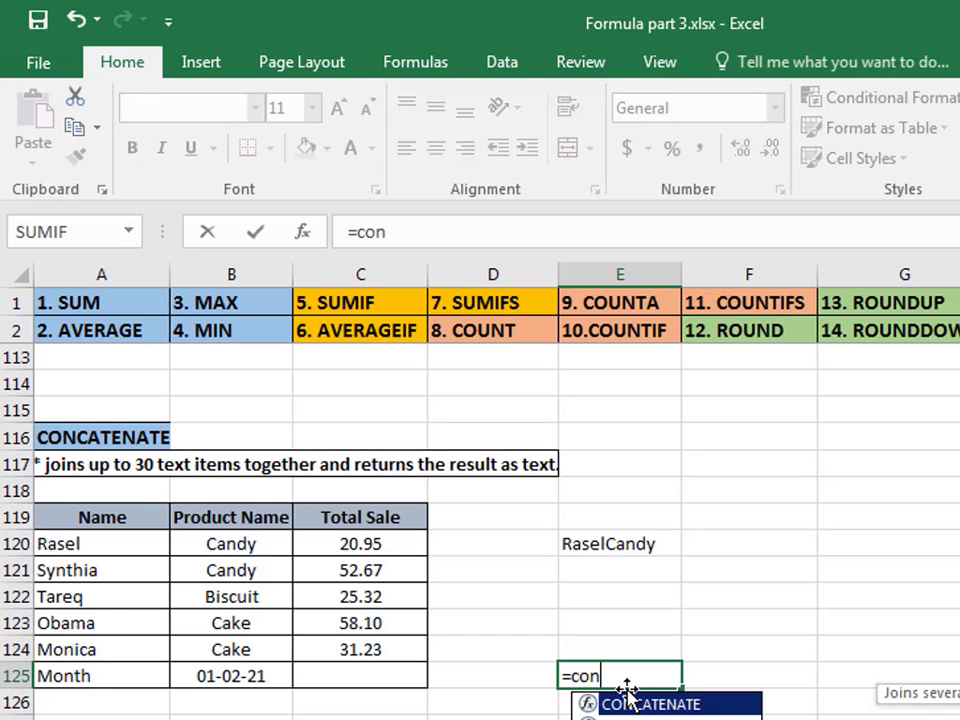
key("Tab")
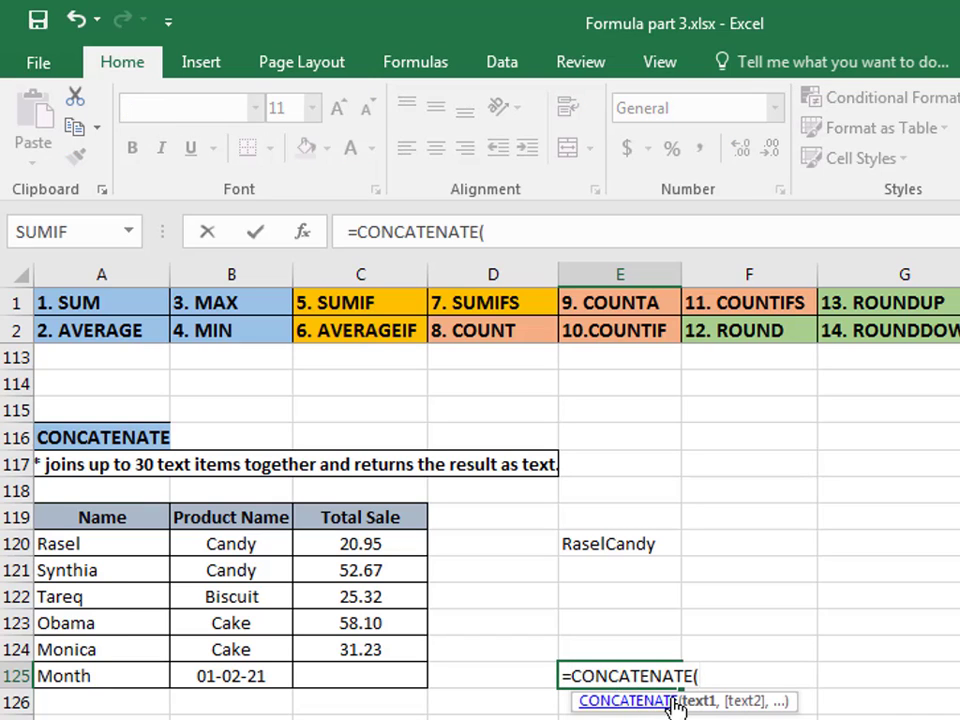
left_click(76, 674)
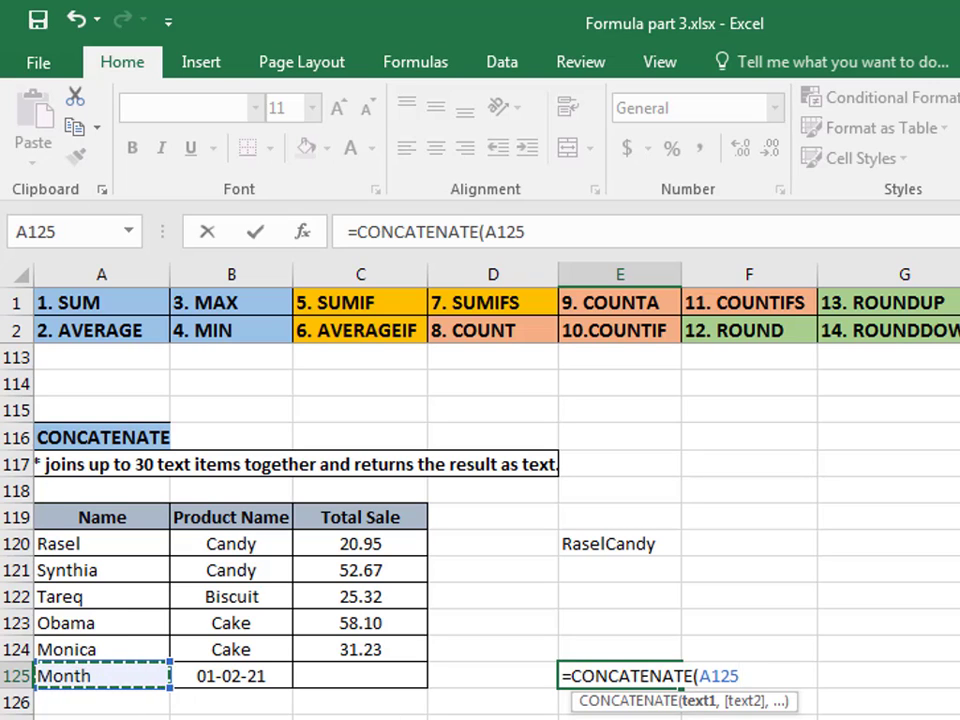
type(",")
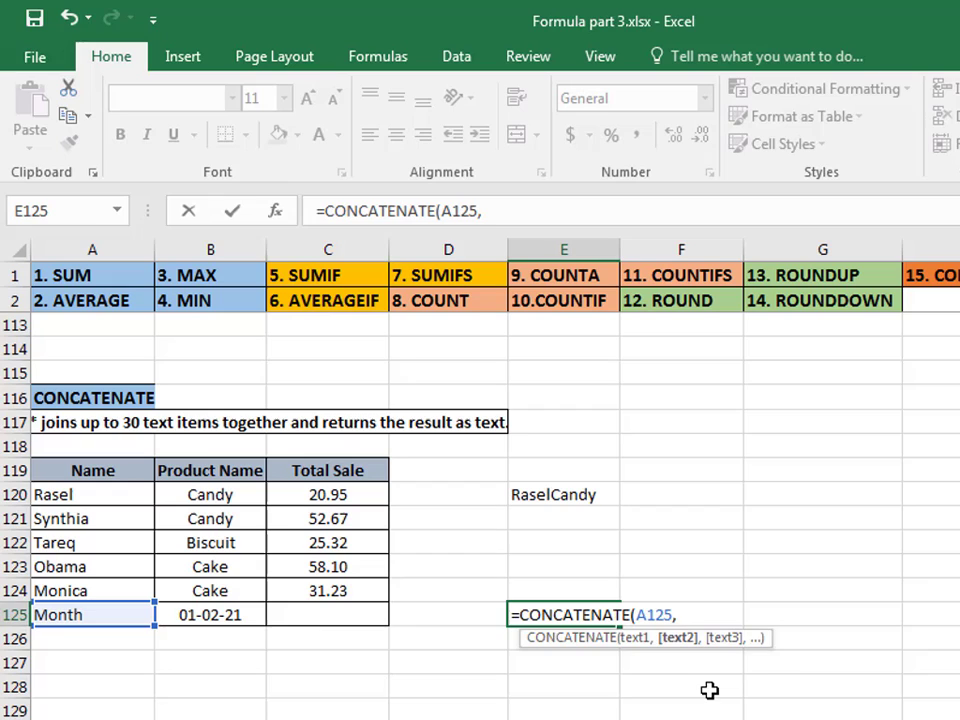
type("t")
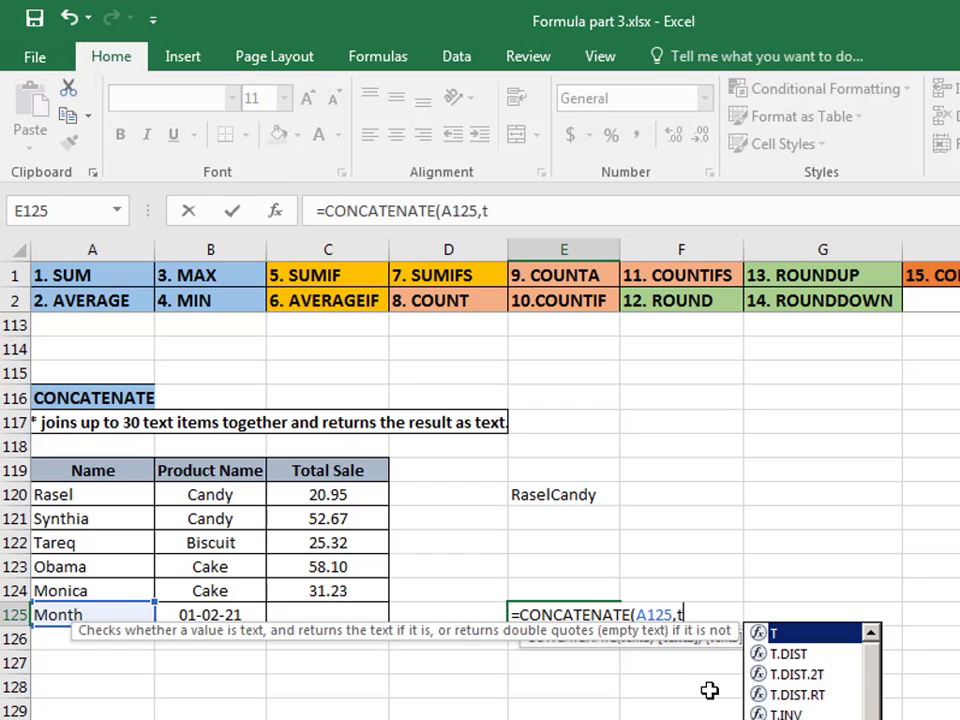
type("ext")
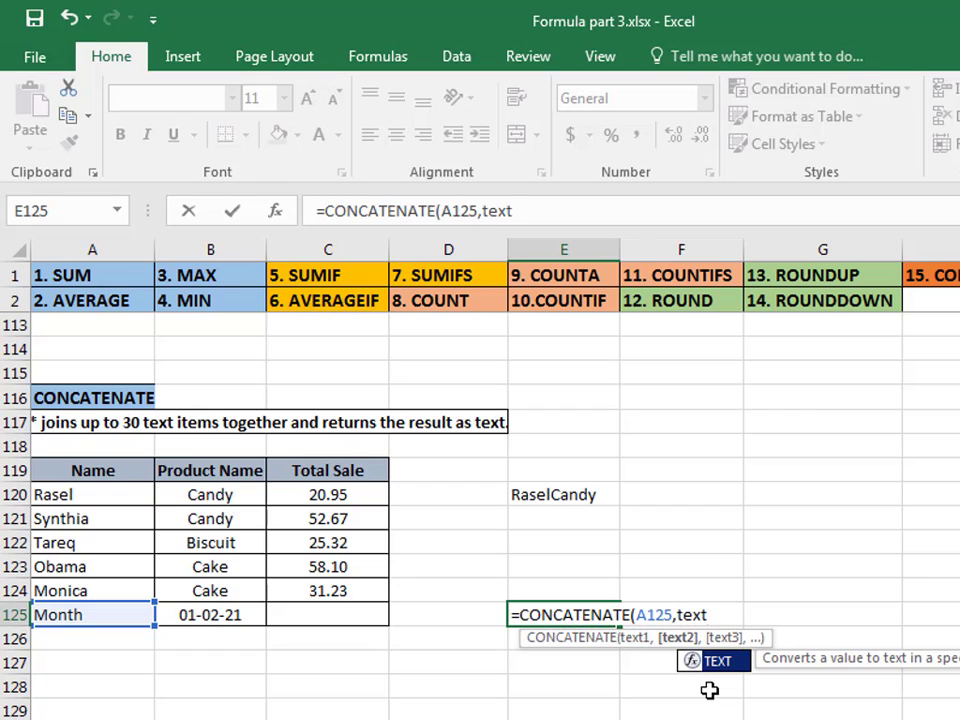
key("Tab")
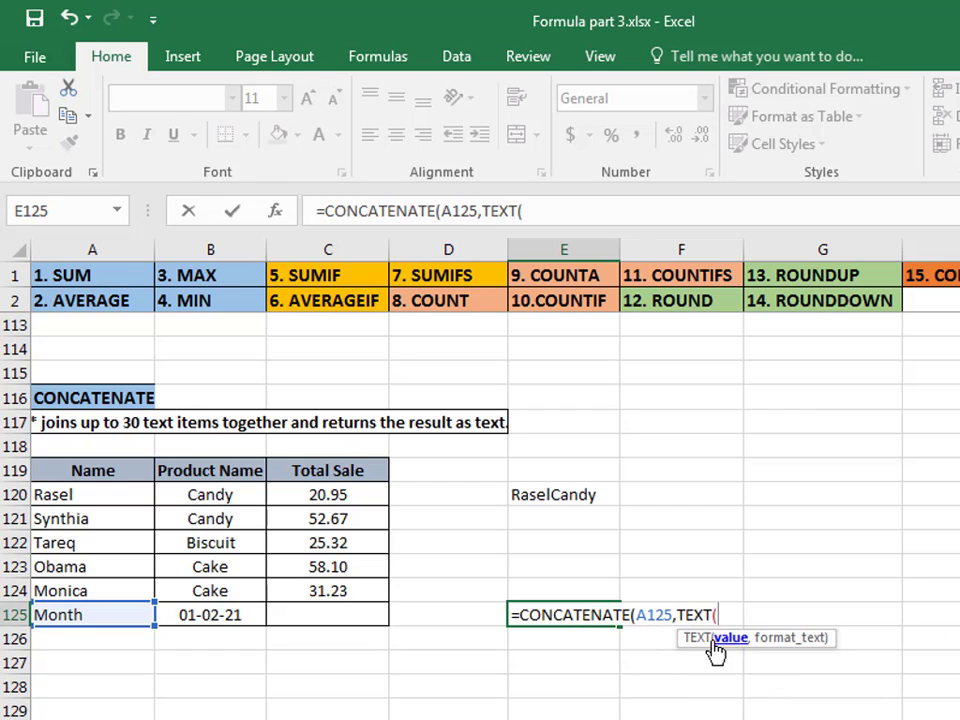
left_click(228, 618)
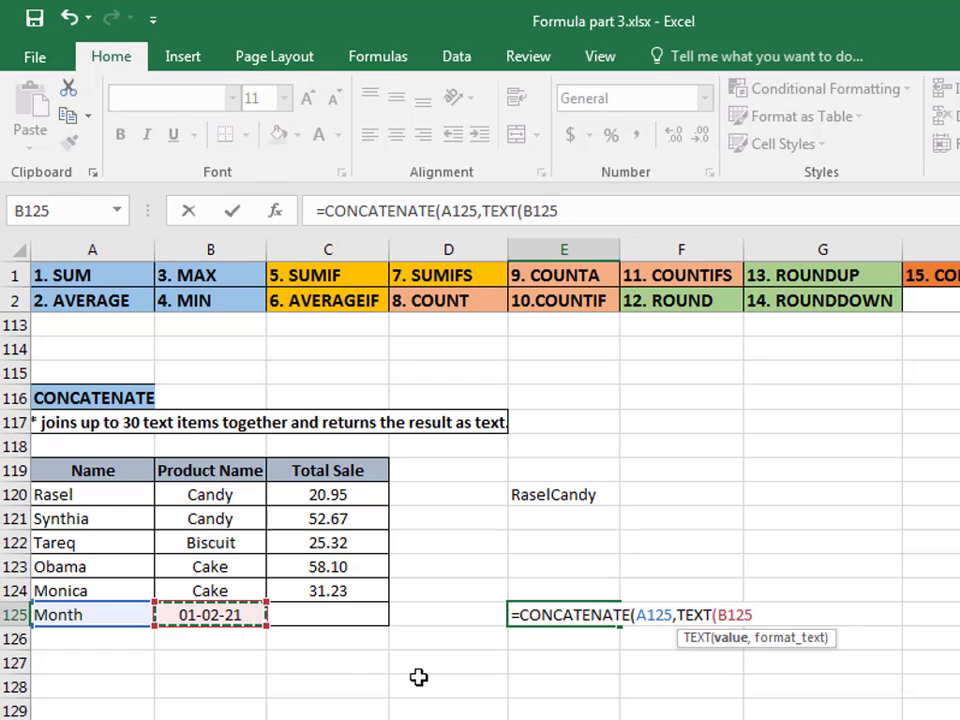
type(",\"")
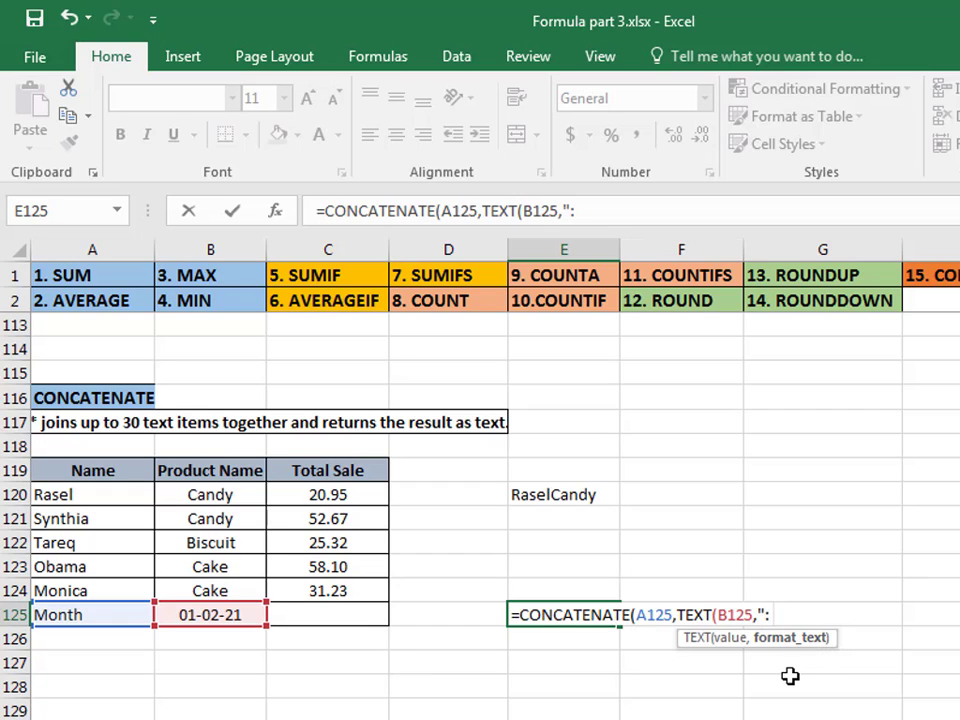
type(": MMMM")
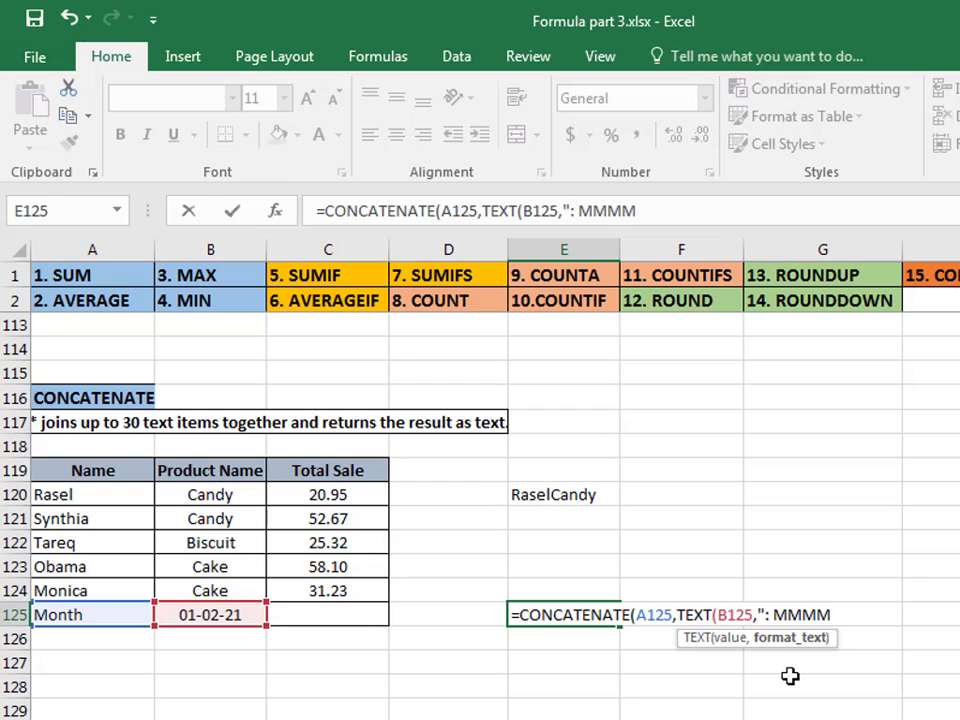
type("\")")
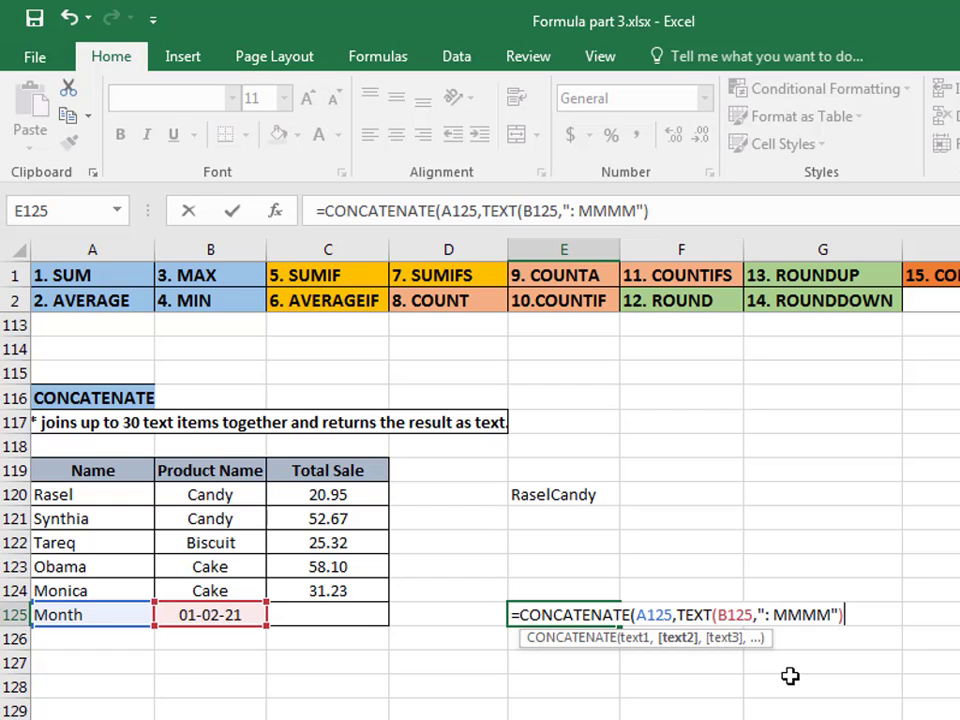
type(")")
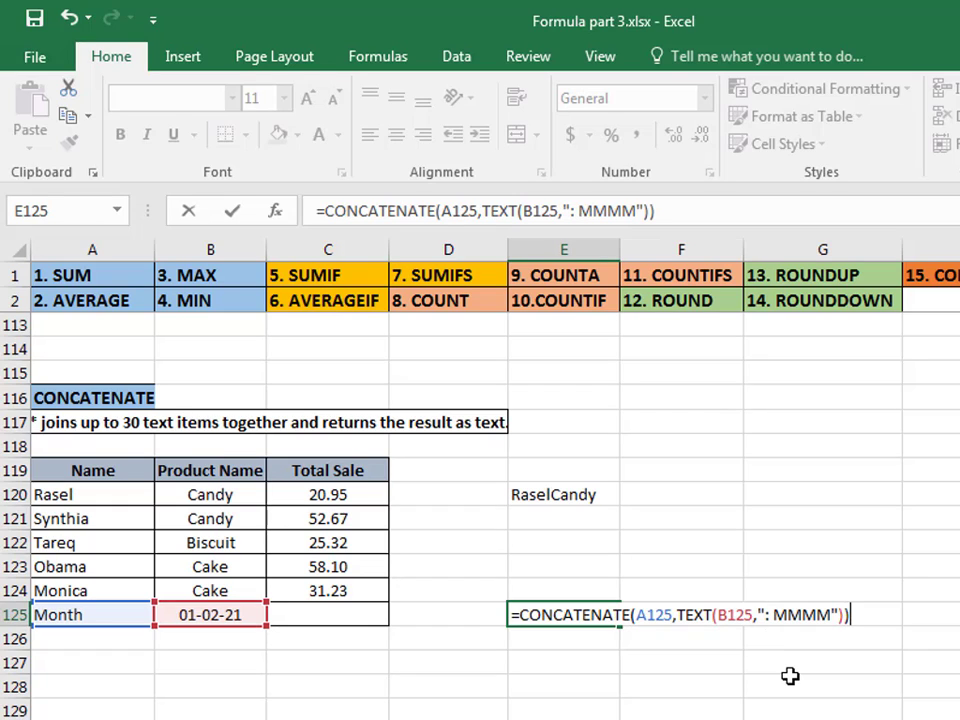
key("Return")
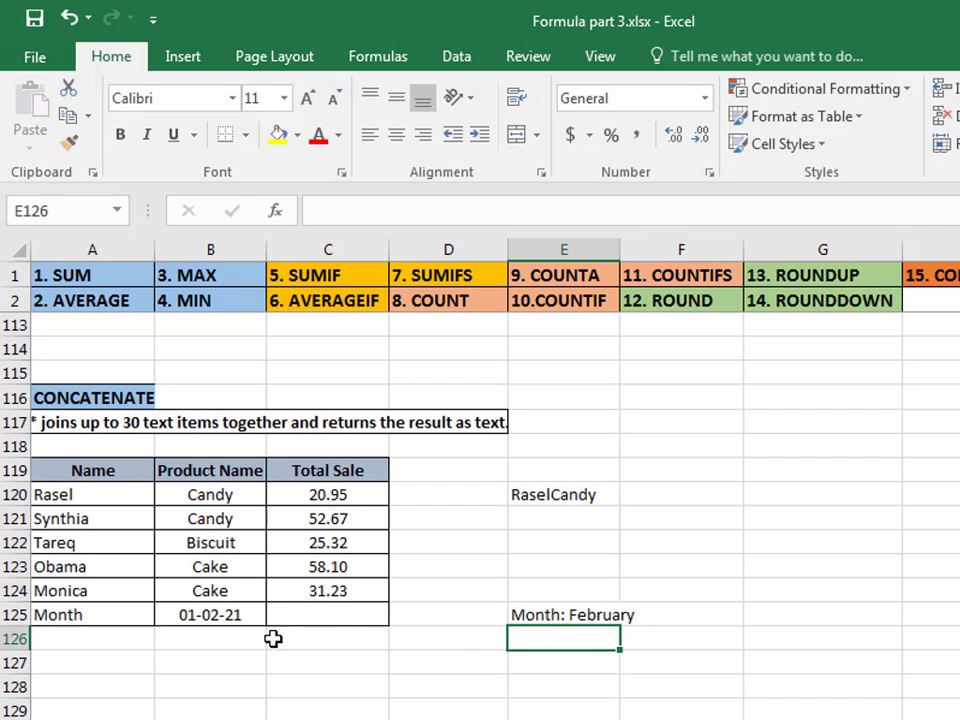
Extend the CONCATENATE formula in E125 with a third argument, TEXT(B125,"-YYYY"), to append the year
left_click(609, 617)
double_click(611, 617)
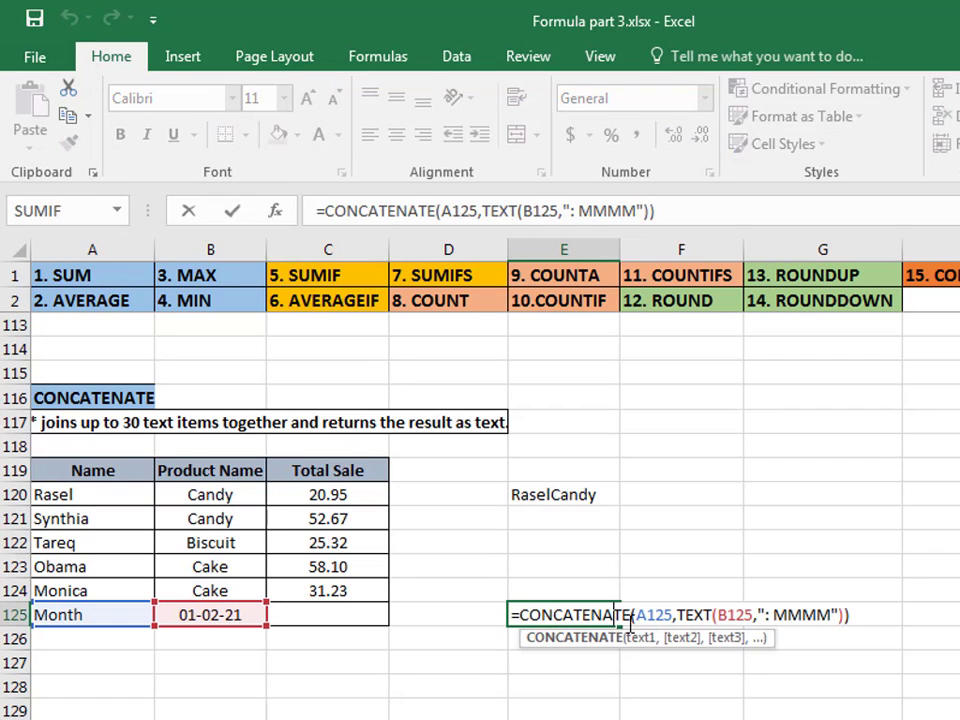
left_click(842, 616)
key("Left")
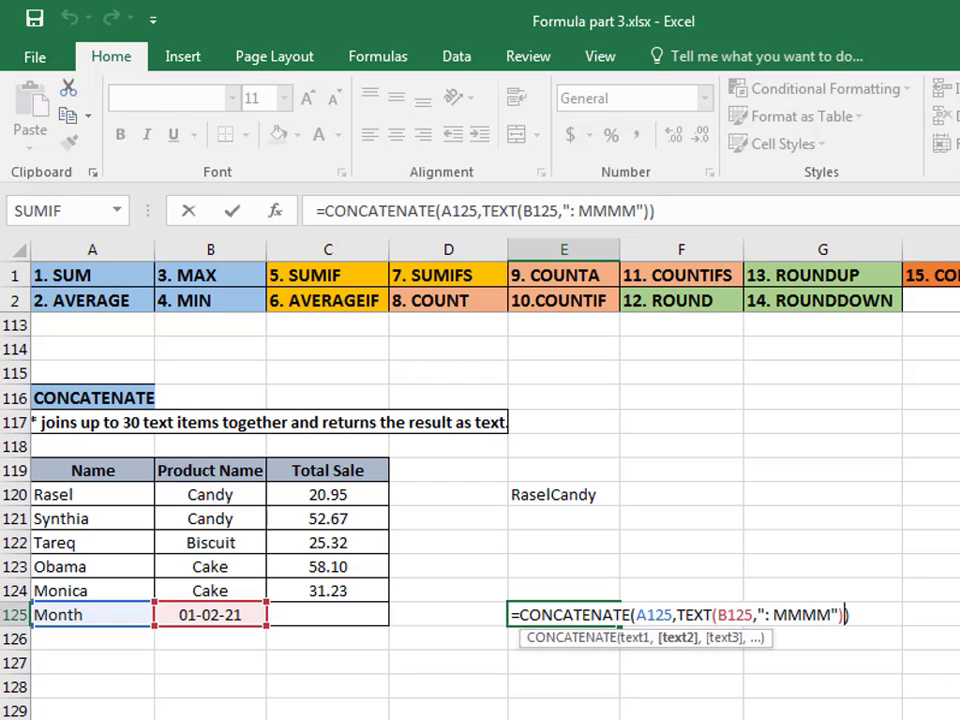
type(",")
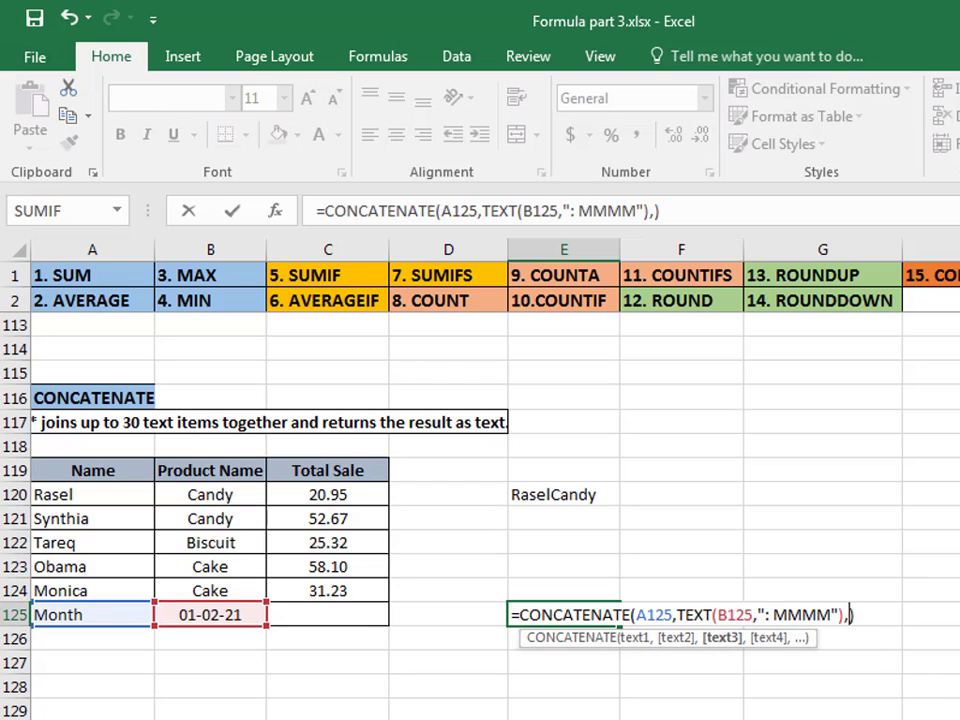
type("text")
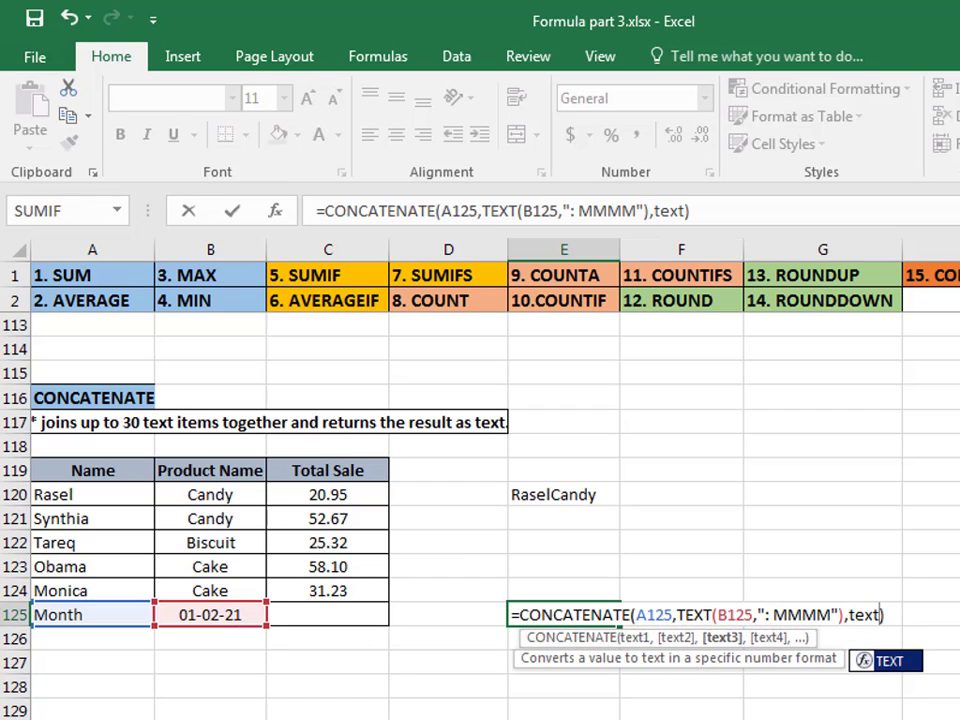
key("Tab")
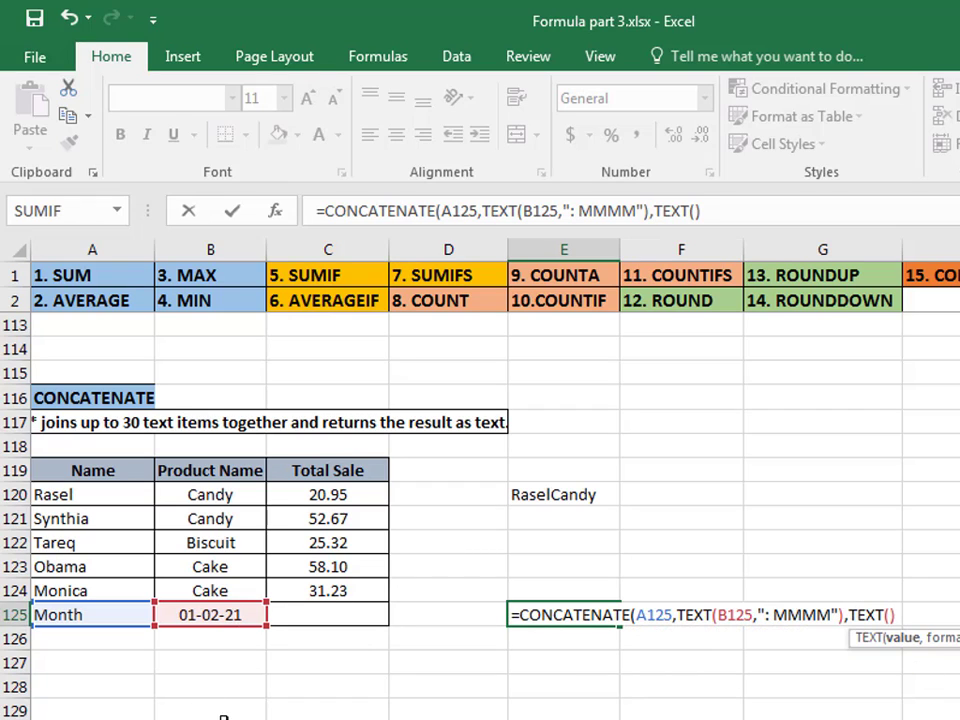
left_click(210, 615)
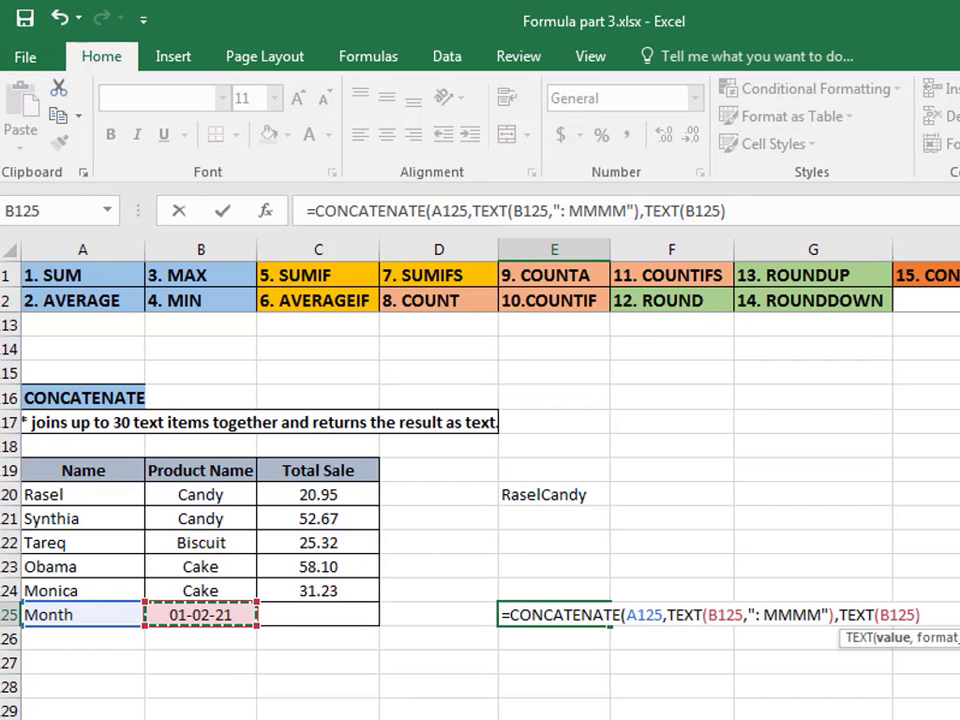
type(",\"")
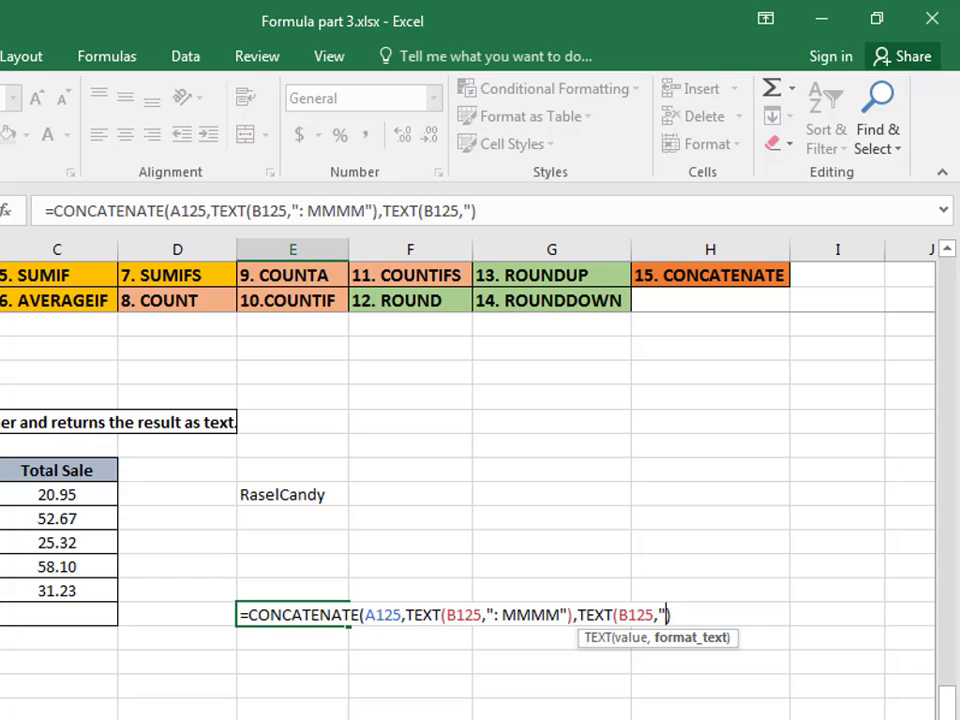
type("-")
type("YYYY")
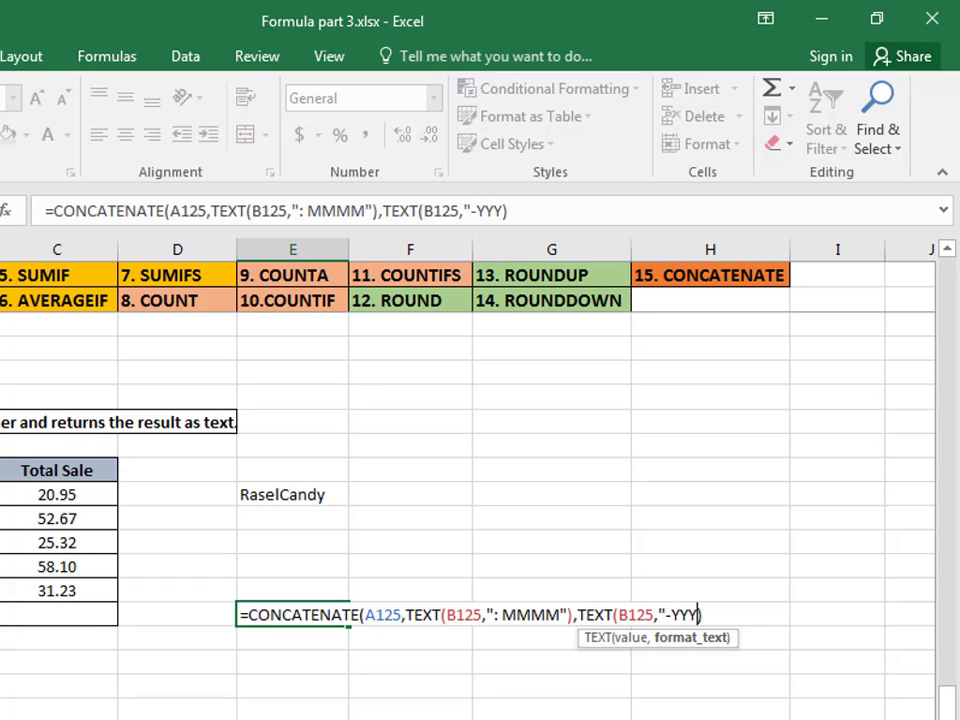
type("\"))")
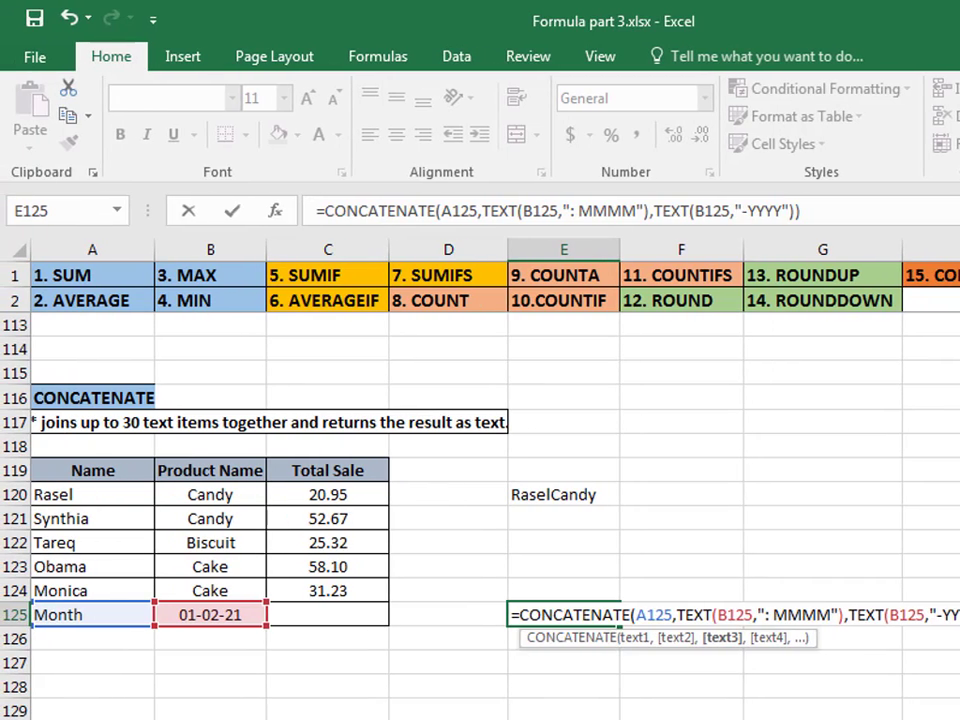
key("Return")
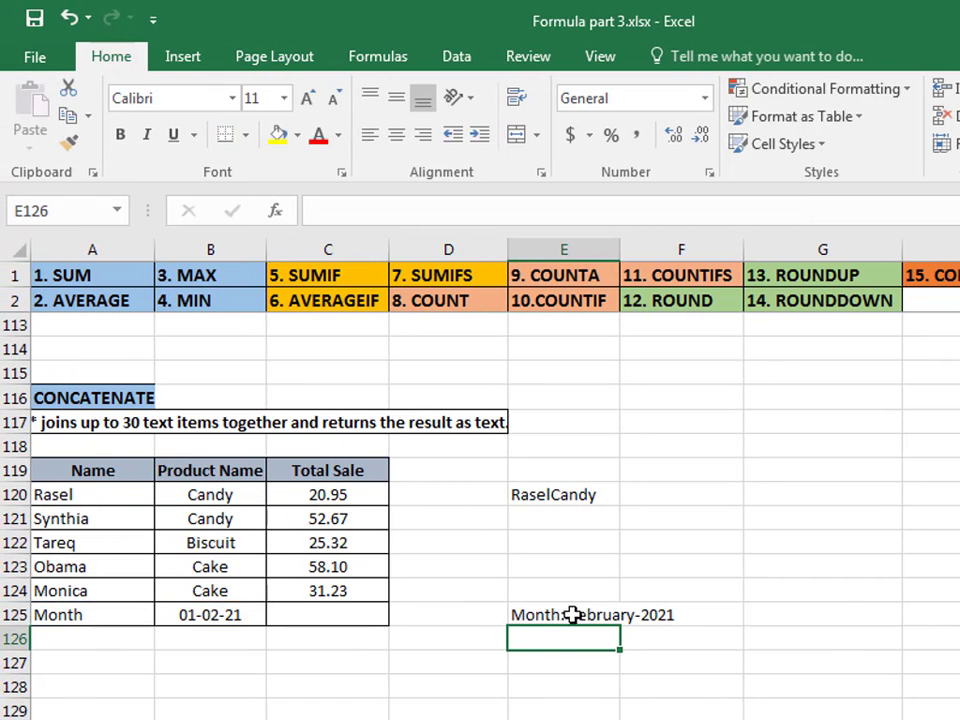